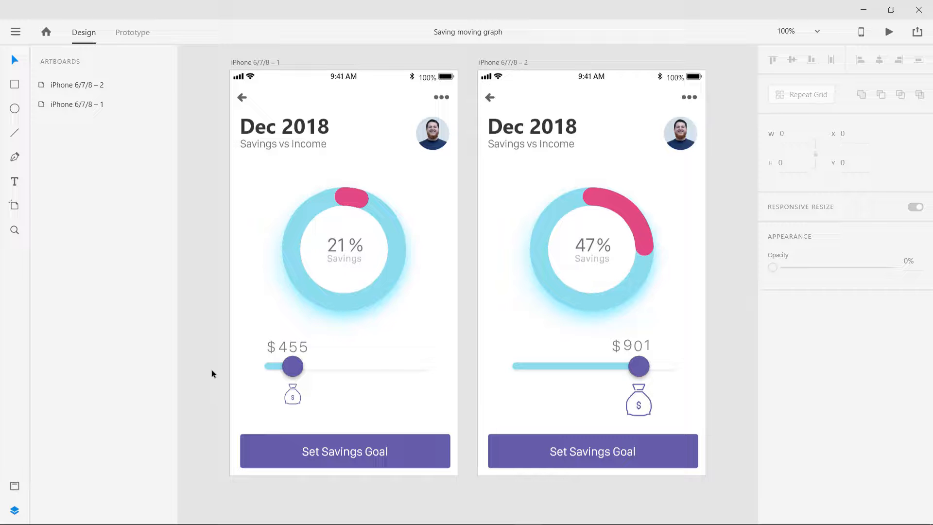
Step: Preview the Saving moving graph prototype and move the savings slider between its $455 and $901 states
{"action": "left_click", "coordinate": [890, 33]}
{"action": "left_click", "coordinate": [863, 10]}
{"action": "left_click_drag", "start_coordinate": [205, 36], "coordinate": [573, 80]}
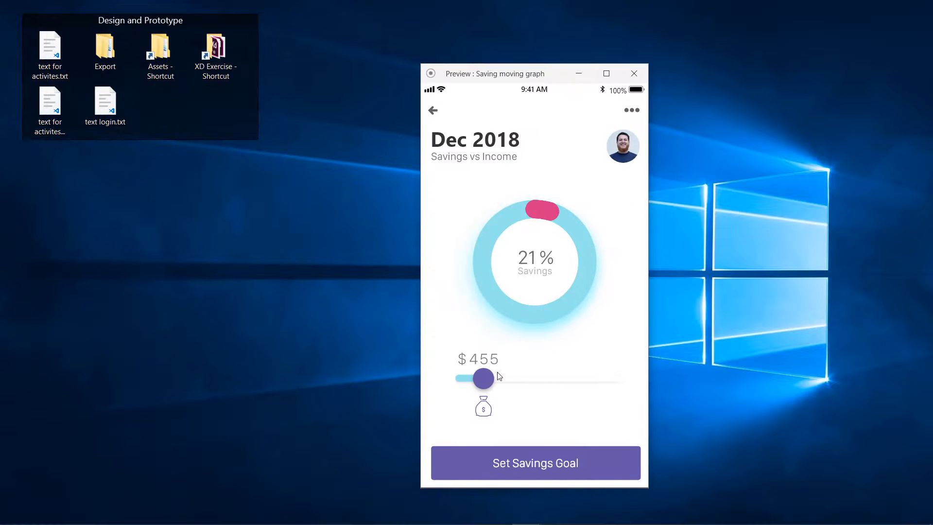
{"action": "left_click_drag", "start_coordinate": [483, 379], "coordinate": [598, 384]}
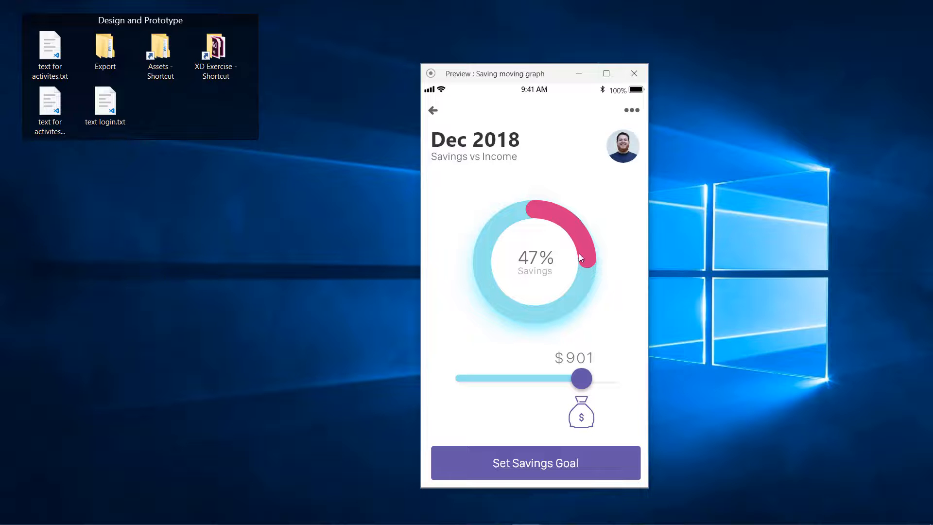
{"action": "mouse_move", "coordinate": [581, 378]}
{"action": "left_mouse_down"}
{"action": "mouse_move", "coordinate": [520, 374]}
{"action": "mouse_move", "coordinate": [586, 381]}
{"action": "left_mouse_up"}
{"action": "mouse_move", "coordinate": [585, 383]}
{"action": "left_mouse_down"}
{"action": "mouse_move", "coordinate": [480, 384]}
{"action": "mouse_move", "coordinate": [582, 384]}
{"action": "left_mouse_up"}
{"action": "left_click", "coordinate": [575, 383]}
{"action": "left_click", "coordinate": [572, 384]}
{"action": "left_click_drag", "start_coordinate": [569, 382], "coordinate": [616, 392]}
{"action": "mouse_move", "coordinate": [580, 379]}
{"action": "left_mouse_down"}
{"action": "mouse_move", "coordinate": [483, 379]}
{"action": "mouse_move", "coordinate": [583, 383]}
{"action": "left_mouse_up"}
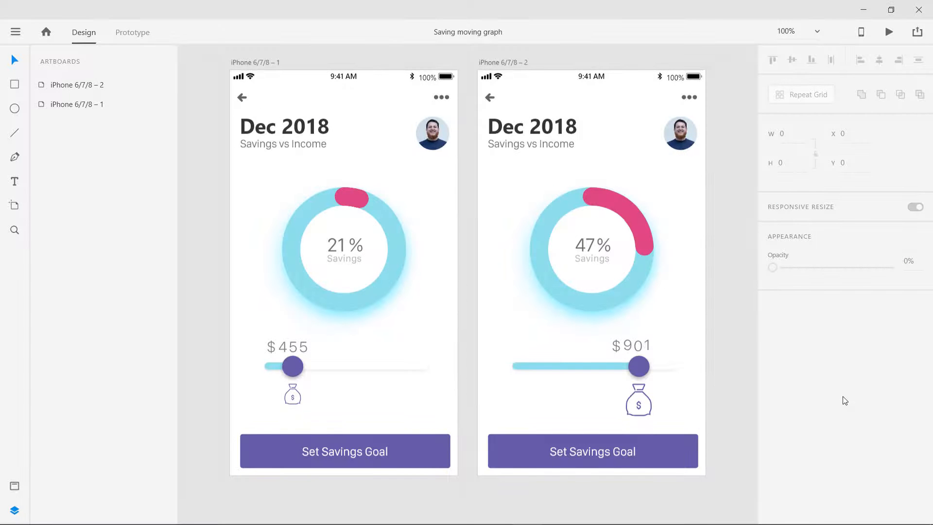
Step: Create a new document with an iPhone 6/7/8 artboard (375 × 667 px) and maximize its window
{"action": "left_click", "coordinate": [16, 32]}
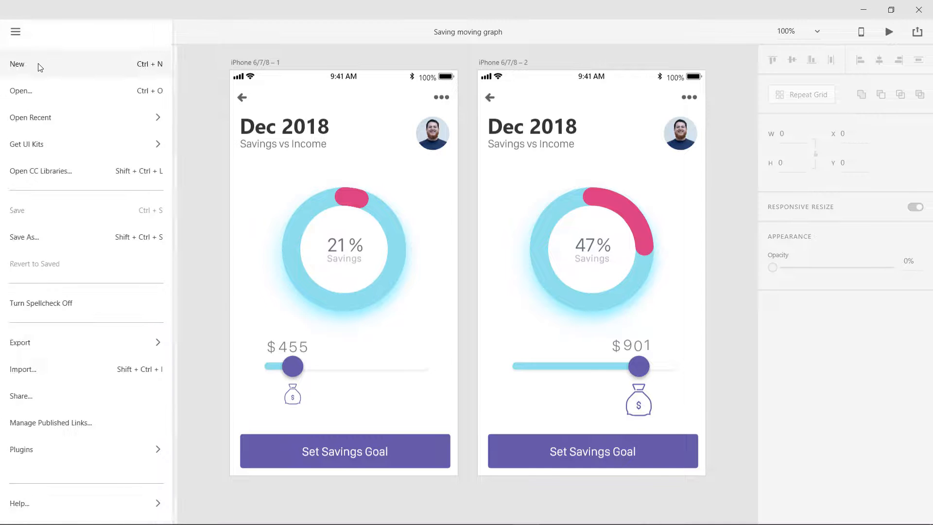
{"action": "left_click", "coordinate": [37, 64]}
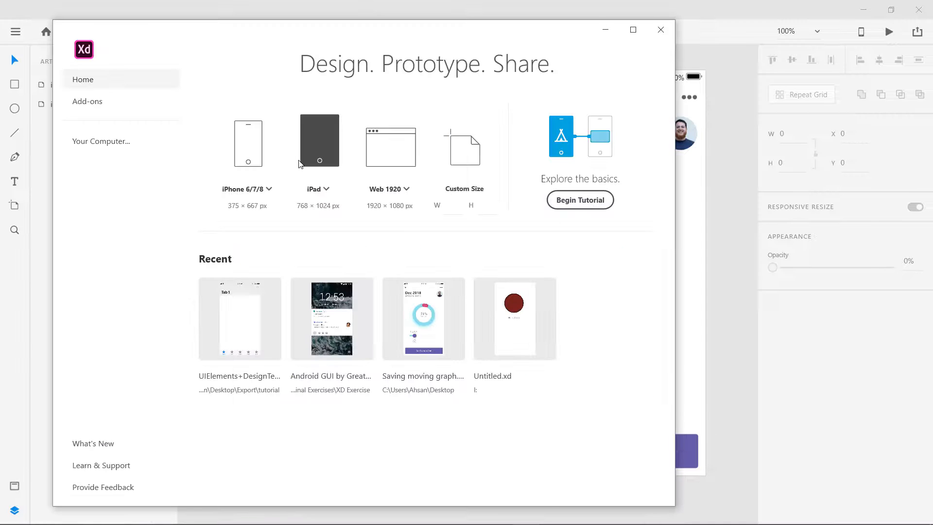
{"action": "left_click", "coordinate": [248, 147]}
{"action": "left_click", "coordinate": [633, 30]}
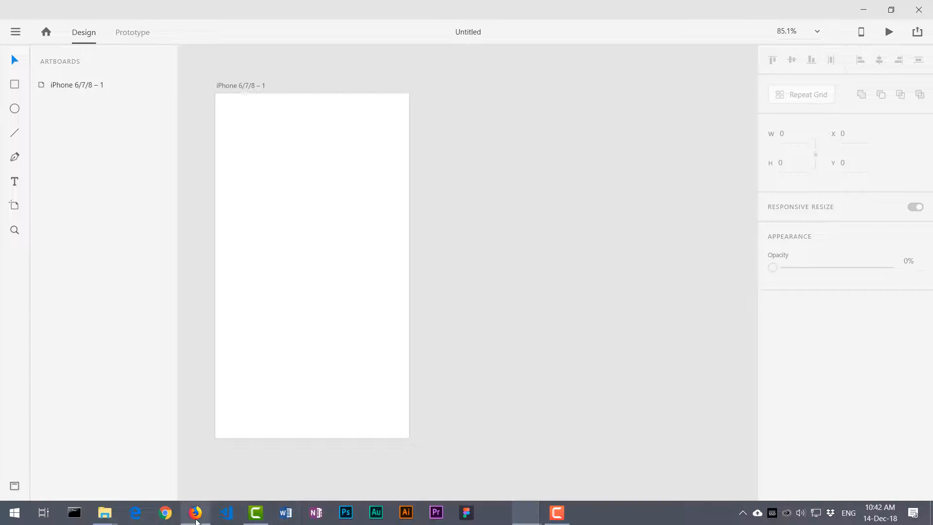
Step: Switch to the UIElements+DesignTemplates+Guides-iPhone8 document and maximize its window
{"action": "left_click", "coordinate": [195, 519]}
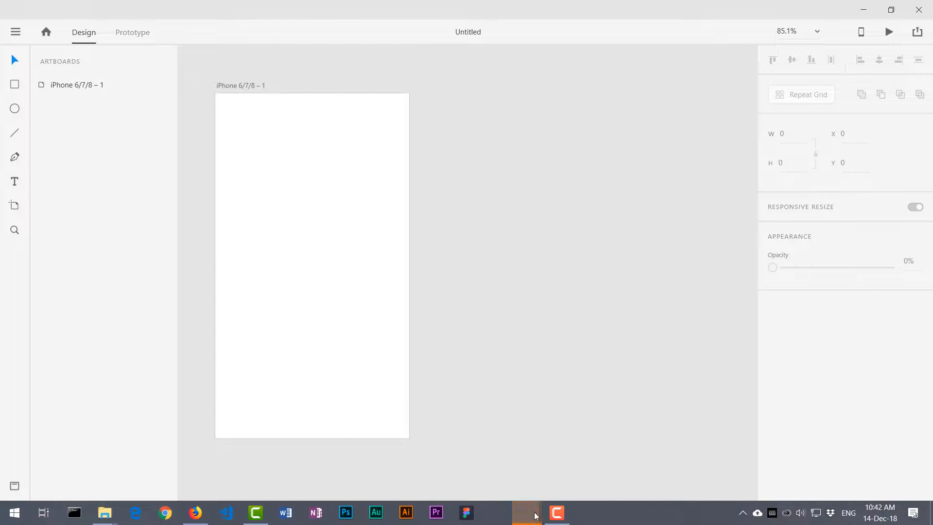
{"action": "mouse_move", "coordinate": [529, 512]}
{"action": "left_click", "coordinate": [652, 462]}
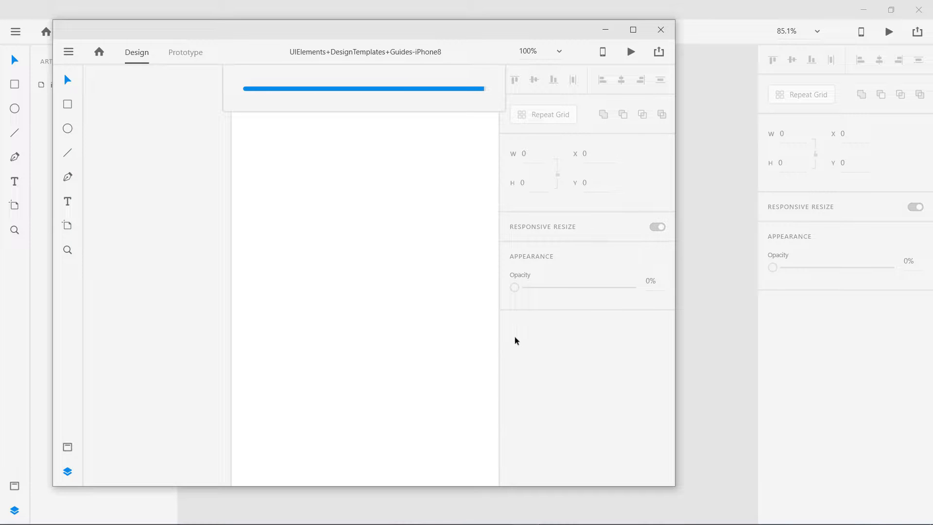
{"action": "left_click", "coordinate": [633, 31]}
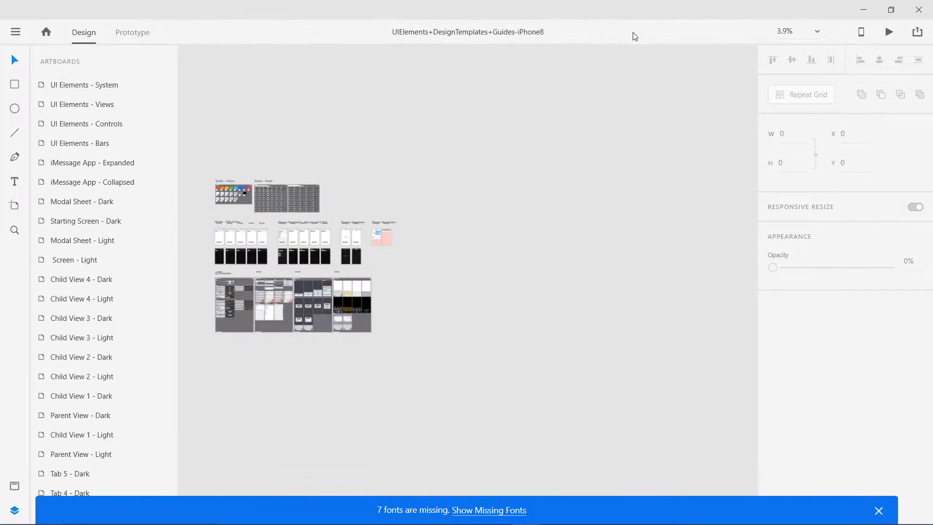
Step: Copy the Light Status Bar and Navigation Bar from the Parent View - Light artboard into the untitled document's iPhone artboard
{"action": "key", "text": "ctrl+1"}
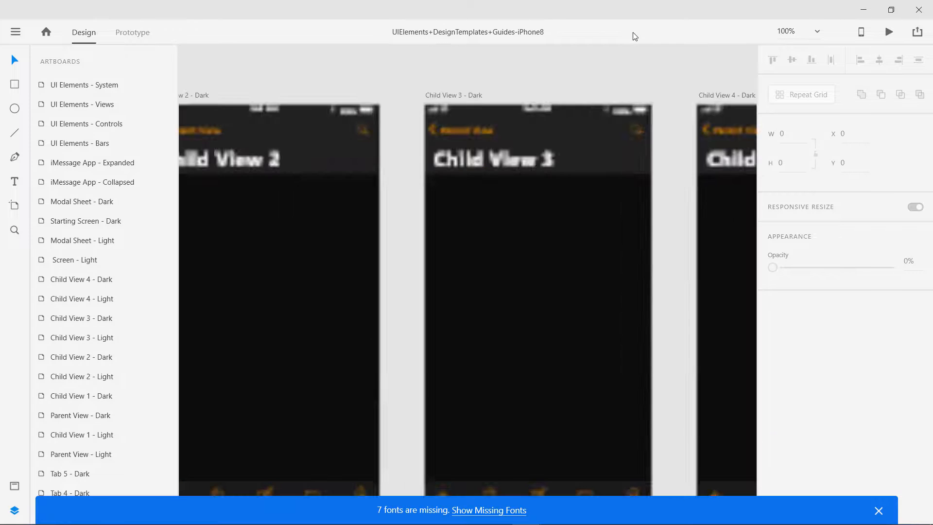
{"action": "left_click_drag", "start_coordinate": [318, 164], "coordinate": [426, 231]}
{"action": "left_click_drag", "start_coordinate": [278, 193], "coordinate": [587, 282]}
{"action": "left_click_drag", "start_coordinate": [568, 332], "coordinate": [667, 474]}
{"action": "left_click_drag", "start_coordinate": [591, 341], "coordinate": [475, 412]}
{"action": "left_click_drag", "start_coordinate": [510, 282], "coordinate": [602, 318]}
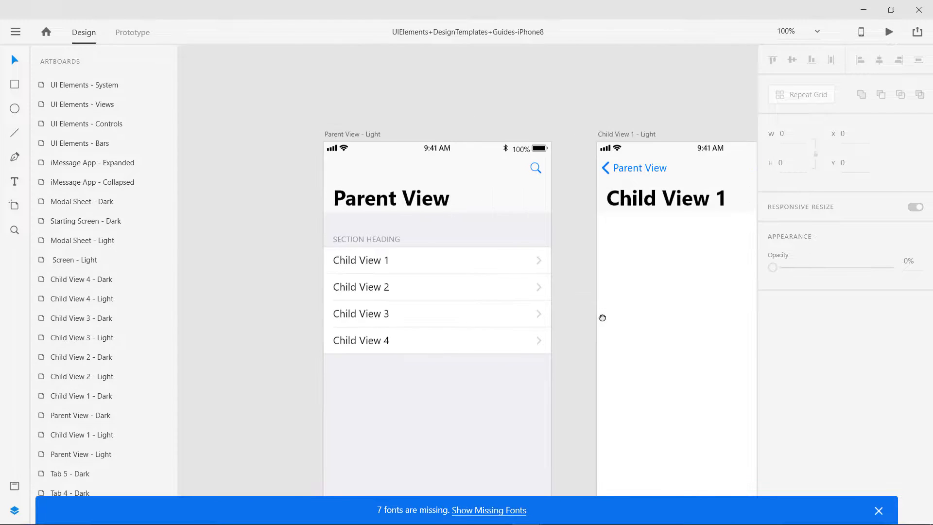
{"action": "left_click", "coordinate": [391, 156]}
{"action": "left_click", "coordinate": [76, 88], "text": "shift"}
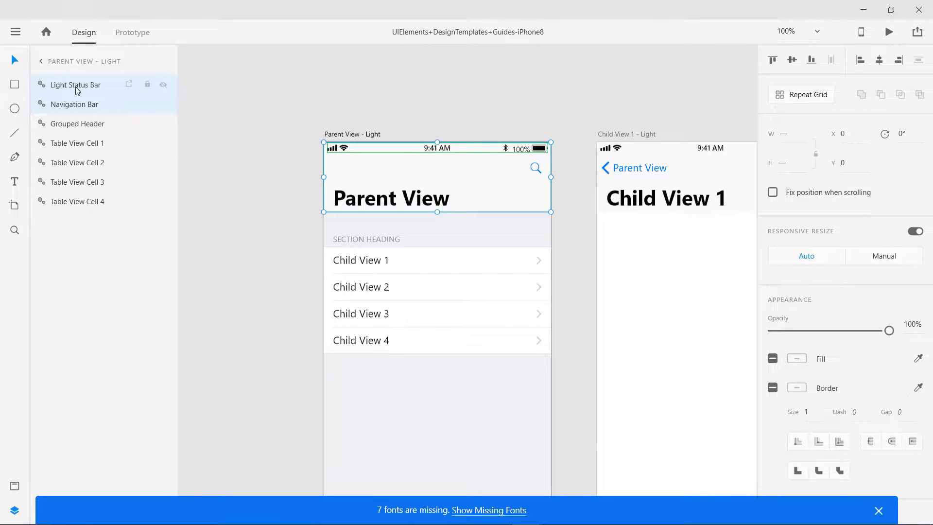
{"action": "left_click", "coordinate": [863, 9]}
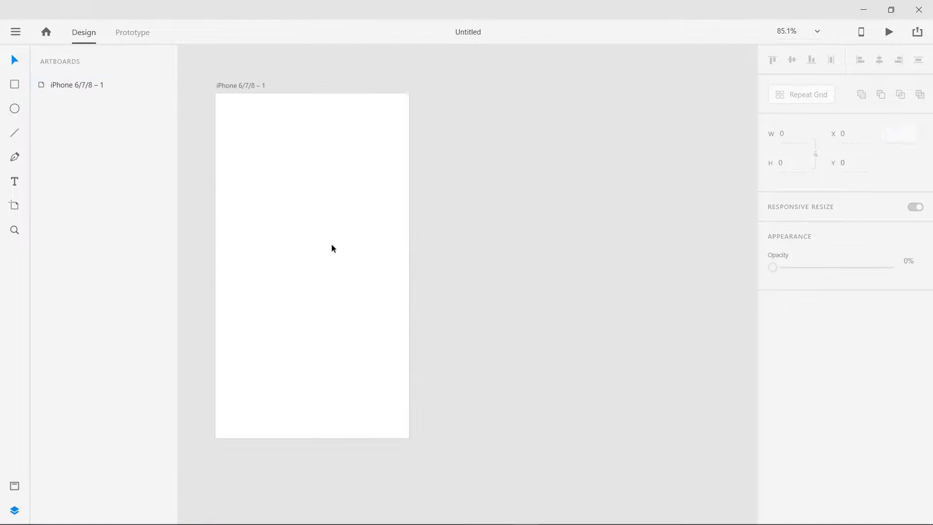
{"action": "left_click", "coordinate": [263, 188]}
{"action": "key", "text": "ctrl+v"}
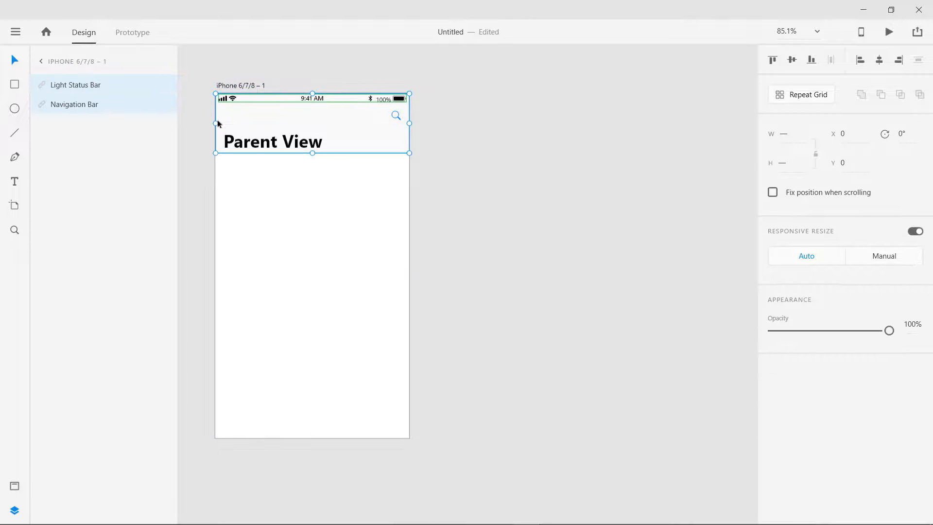
Step: Unlink the Navigation Bar symbol on the iPhone artboard
{"action": "left_click", "coordinate": [71, 85]}
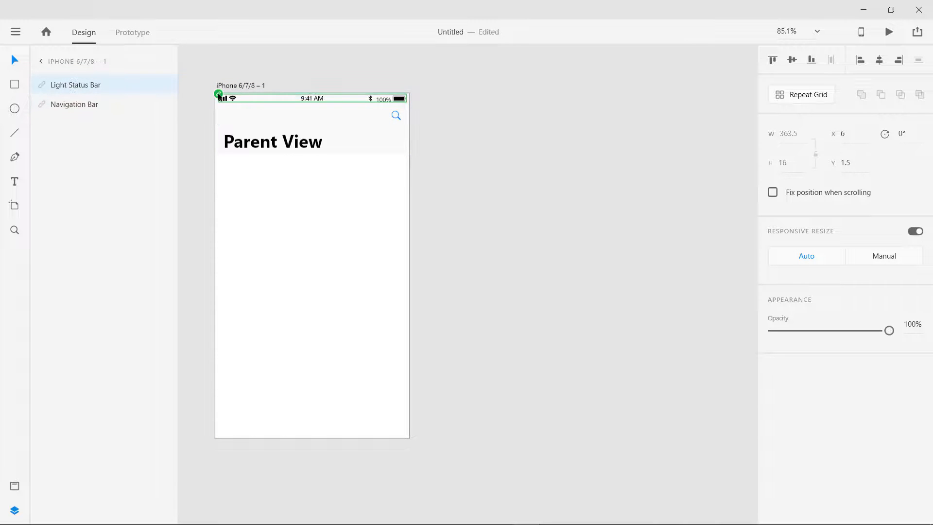
{"action": "left_click", "coordinate": [238, 146]}
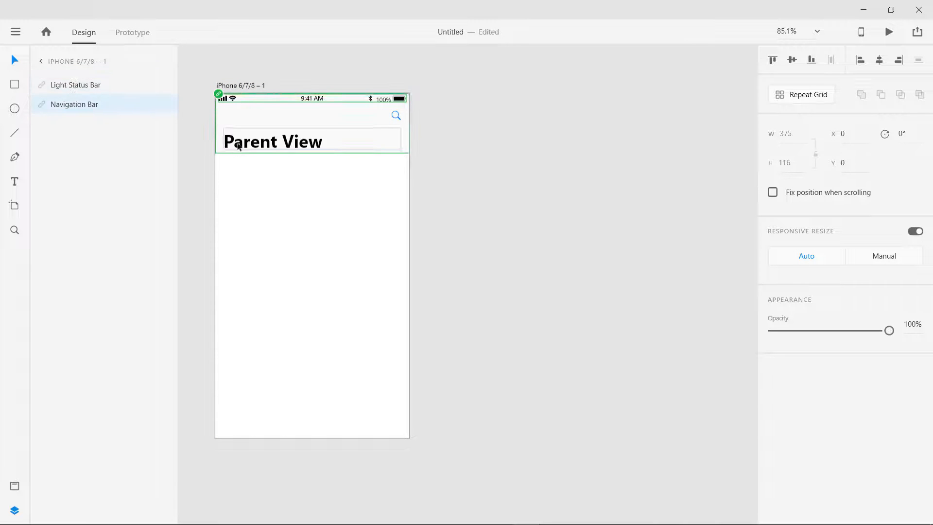
{"action": "right_click", "coordinate": [215, 94]}
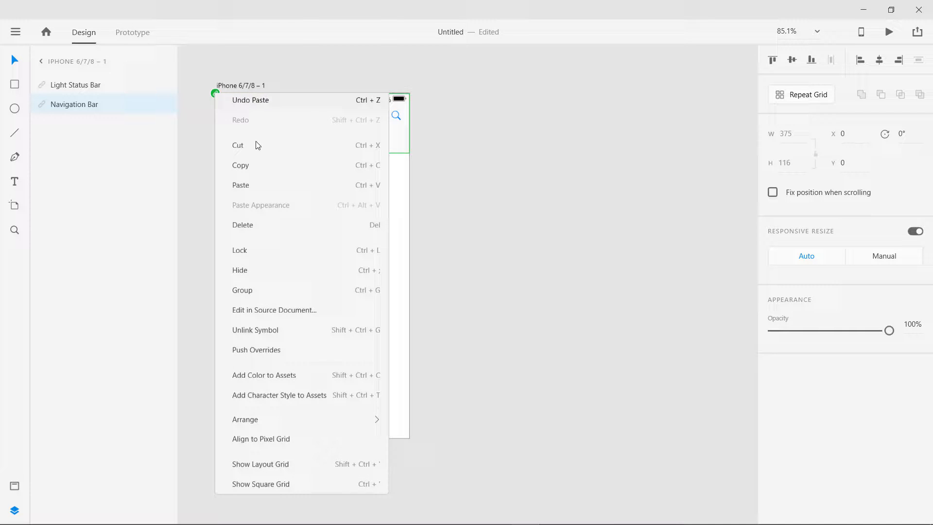
{"action": "left_click", "coordinate": [278, 333]}
{"action": "left_click", "coordinate": [307, 285]}
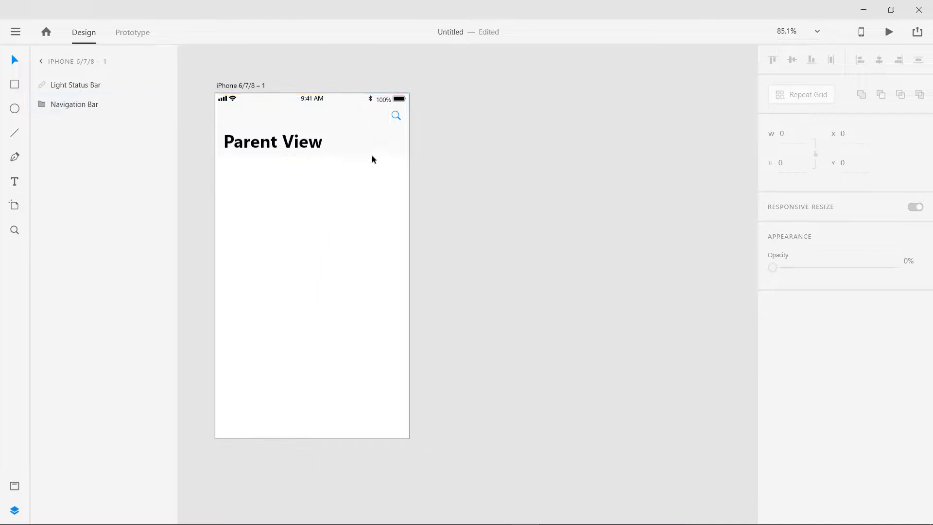
Step: Hide the Right Accessory group with the search icon inside the Navigation Bar
{"action": "left_click", "coordinate": [392, 118]}
{"action": "double_click", "coordinate": [54, 110]}
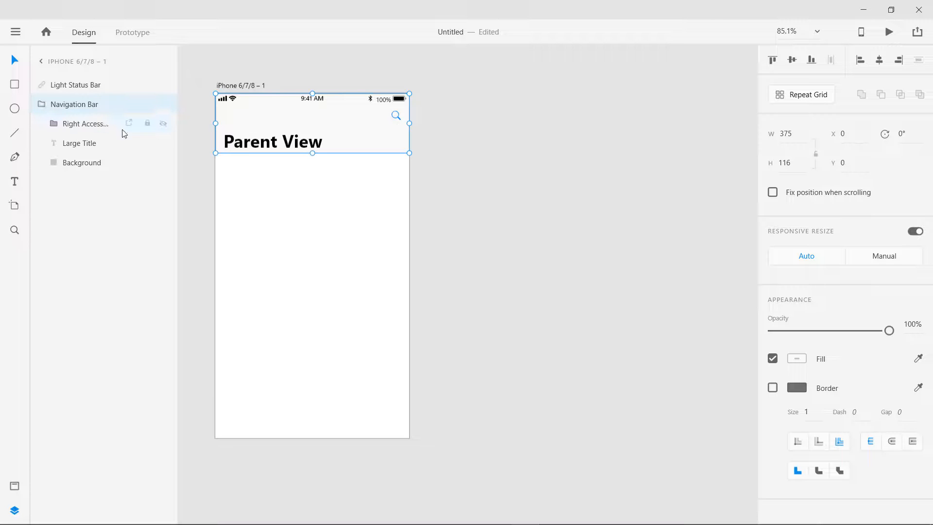
{"action": "left_click", "coordinate": [163, 126]}
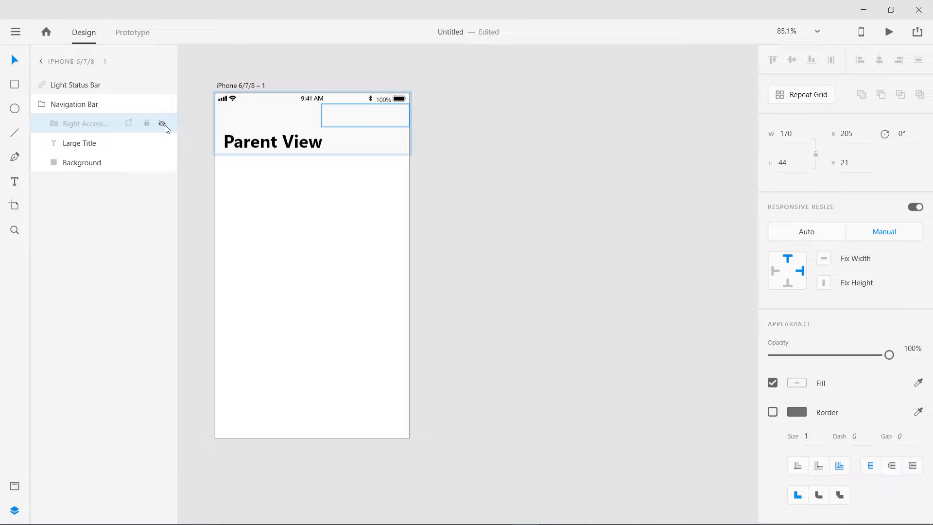
{"action": "left_click", "coordinate": [492, 142]}
Step: Replace the large title text in the Navigation Bar with "Saving 2018"
{"action": "double_click", "coordinate": [296, 145]}
{"action": "double_click", "coordinate": [296, 144]}
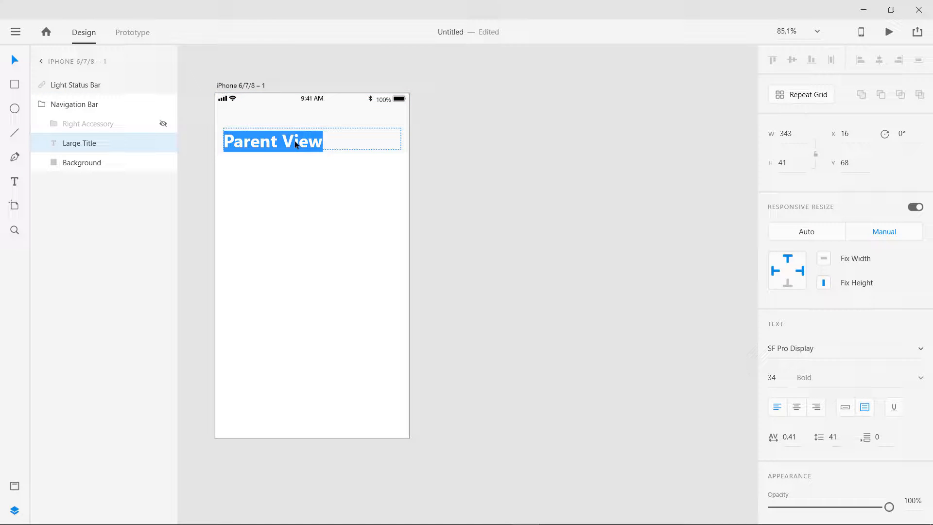
{"action": "type", "text": "Saving"}
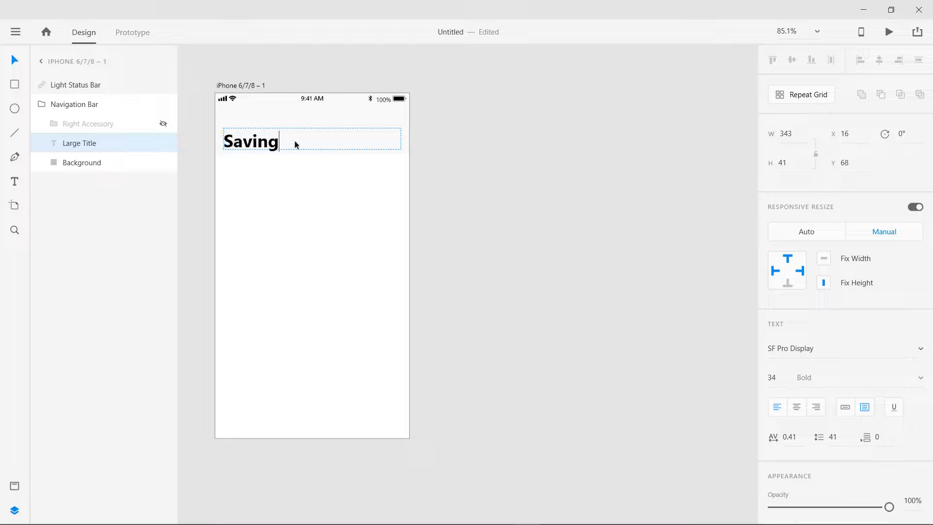
{"action": "type", "text": " 2018"}
{"action": "key", "text": "Escape"}
{"action": "left_click", "coordinate": [494, 139]}
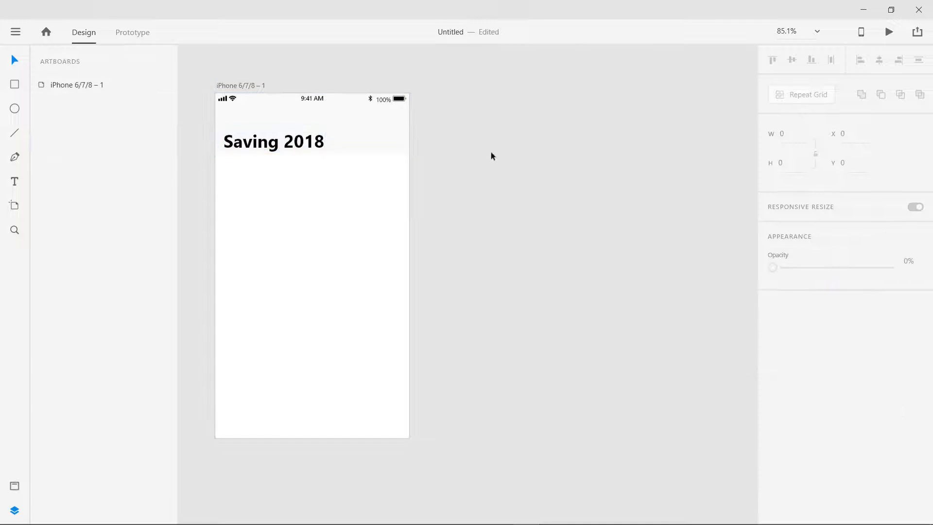
Step: Change the fill of the Navigation Bar's Background to white (#FFFFFF)
{"action": "left_click", "coordinate": [379, 121]}
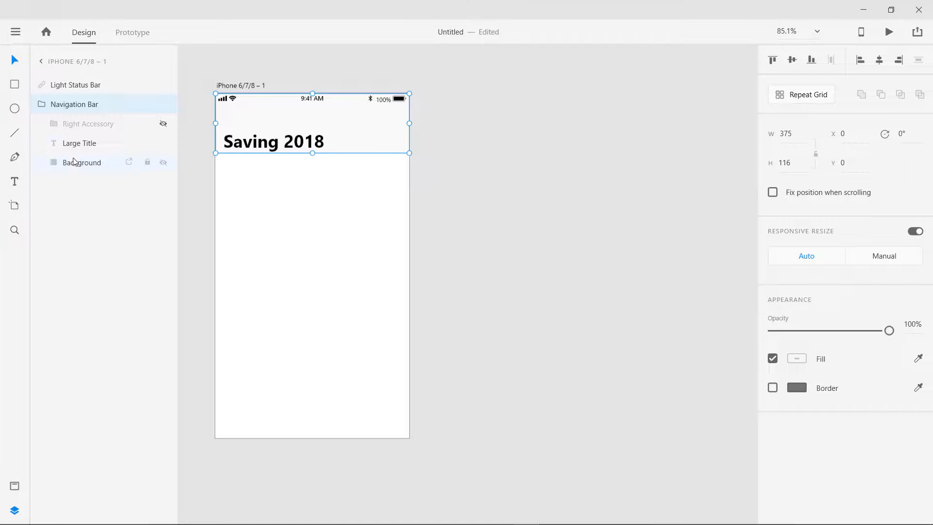
{"action": "left_click", "coordinate": [97, 161]}
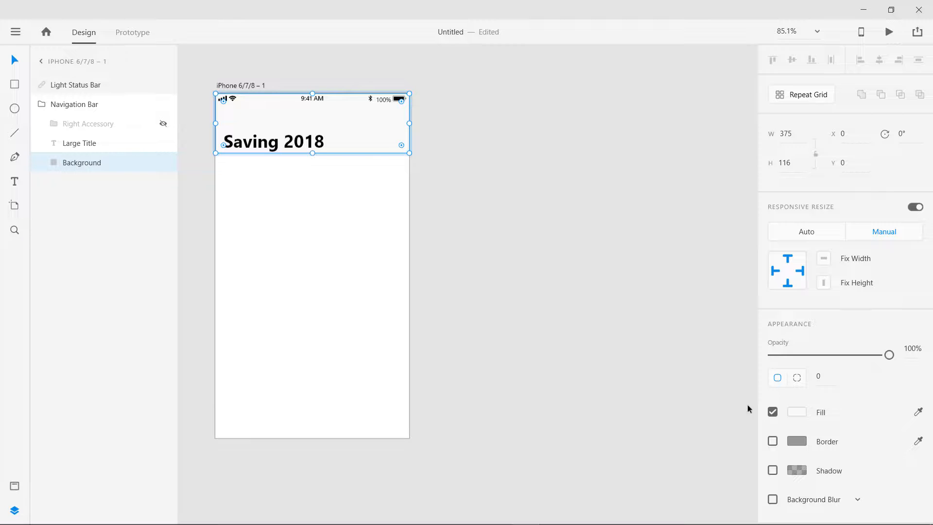
{"action": "left_click", "coordinate": [797, 412]}
{"action": "left_click_drag", "start_coordinate": [641, 369], "coordinate": [569, 314]}
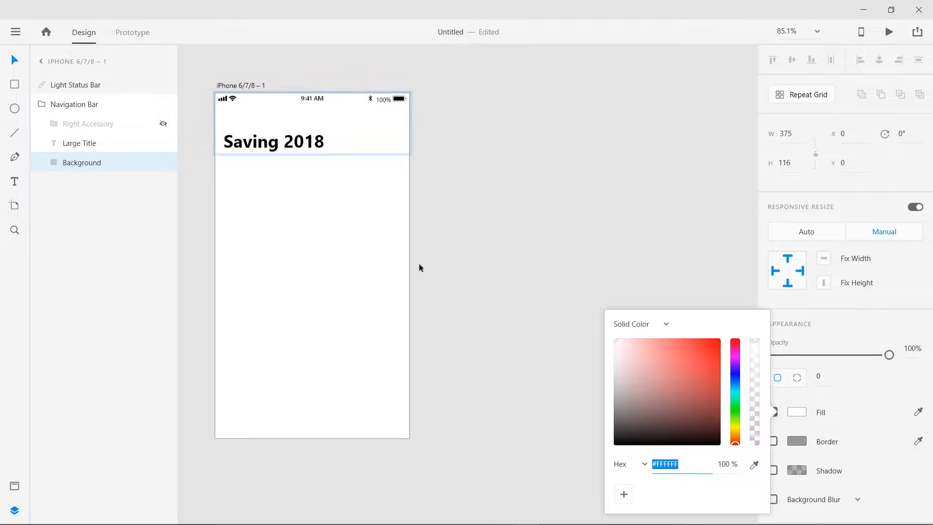
{"action": "left_click", "coordinate": [355, 241]}
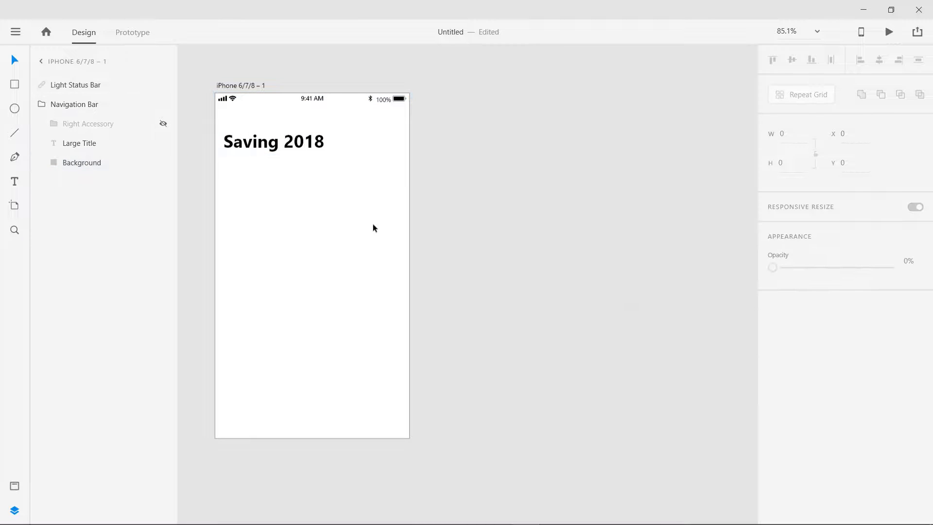
Step: Add the text "Savings vs Income" below the Saving 2018 title
{"action": "left_click", "coordinate": [16, 180]}
{"action": "left_click", "coordinate": [230, 165]}
{"action": "type", "text": "Savings vs Income"}
{"action": "key", "text": "Escape"}
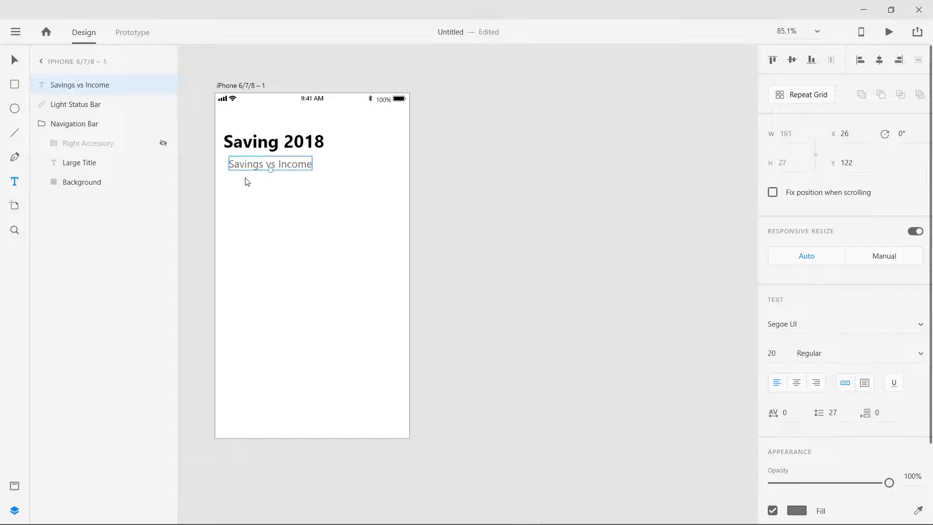
Step: Align the Savings vs Income subtitle with the title's left edge and nudge it up to X 16, Y 113
{"action": "left_click_drag", "start_coordinate": [288, 164], "coordinate": [283, 161]}
{"action": "key", "text": "Up"}
{"action": "key", "text": "Up"}
{"action": "key", "text": "Up"}
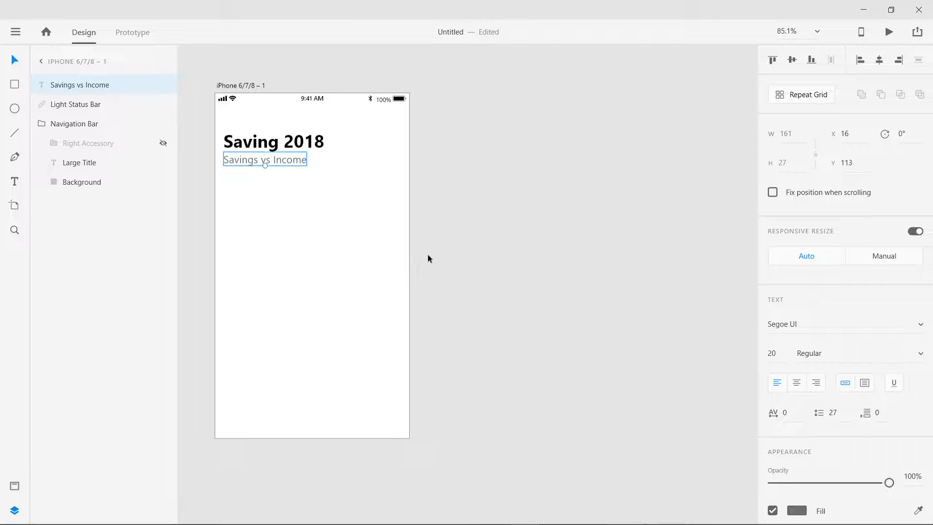
{"action": "left_click", "coordinate": [311, 223]}
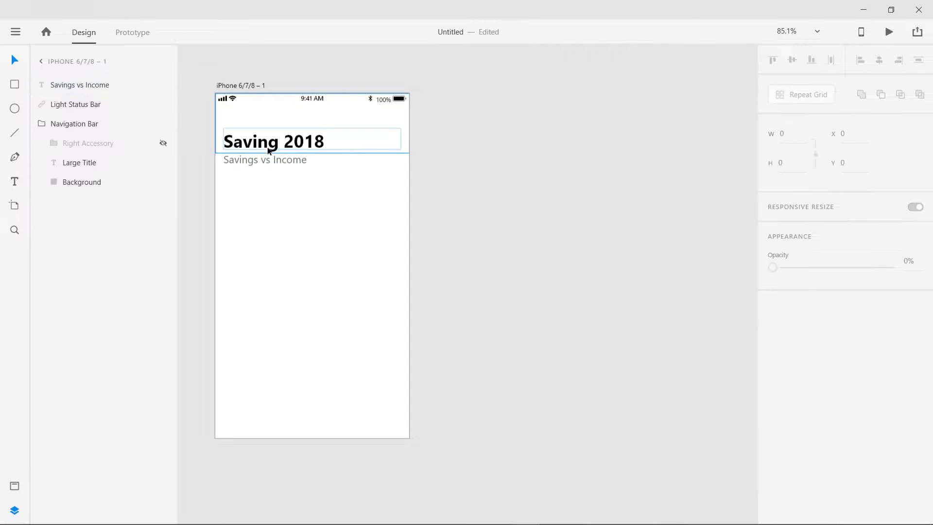
Step: Draw a circle about 64 × 64 px to the right of the title, keeping its border on
{"action": "left_click", "coordinate": [15, 109]}
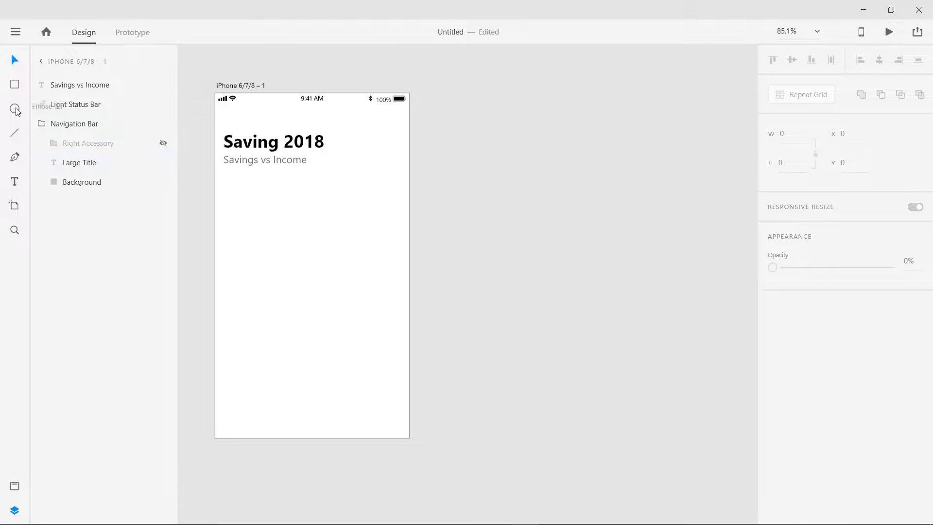
{"action": "left_click_drag", "start_coordinate": [371, 138], "coordinate": [403, 177]}
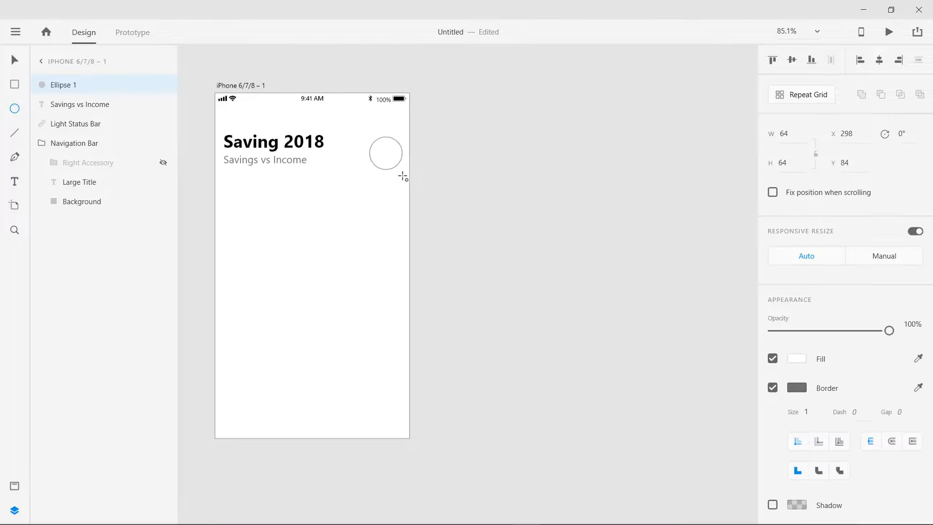
{"action": "key", "text": "v"}
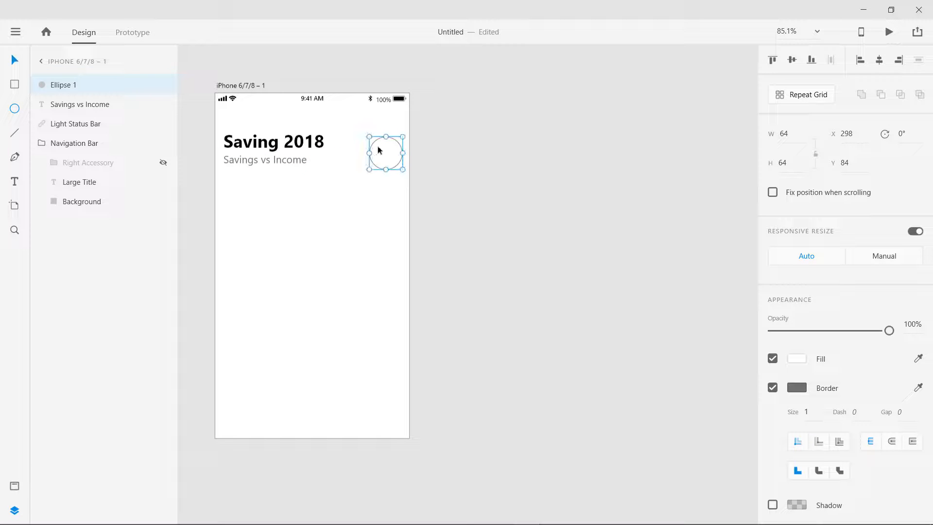
{"action": "left_click", "coordinate": [773, 388]}
{"action": "left_click", "coordinate": [773, 388]}
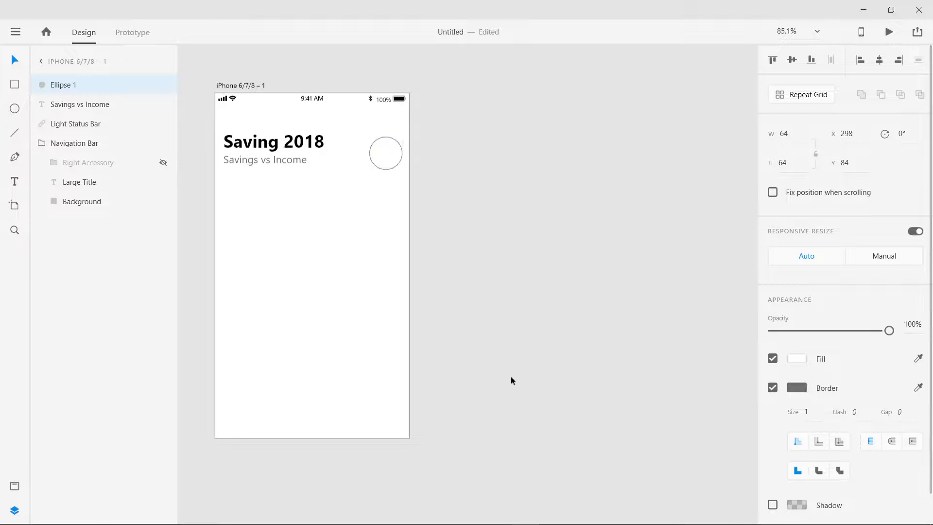
Step: Fill the circle beside the title with the portrait photo IMG_1687-1 from File Explorer
{"action": "mouse_move", "coordinate": [166, 517]}
{"action": "mouse_move", "coordinate": [104, 512]}
{"action": "left_click", "coordinate": [182, 469]}
{"action": "left_click", "coordinate": [329, 99]}
{"action": "left_click_drag", "start_coordinate": [323, 104], "coordinate": [540, 520]}
{"action": "left_click_drag", "start_coordinate": [531, 500], "coordinate": [387, 161]}
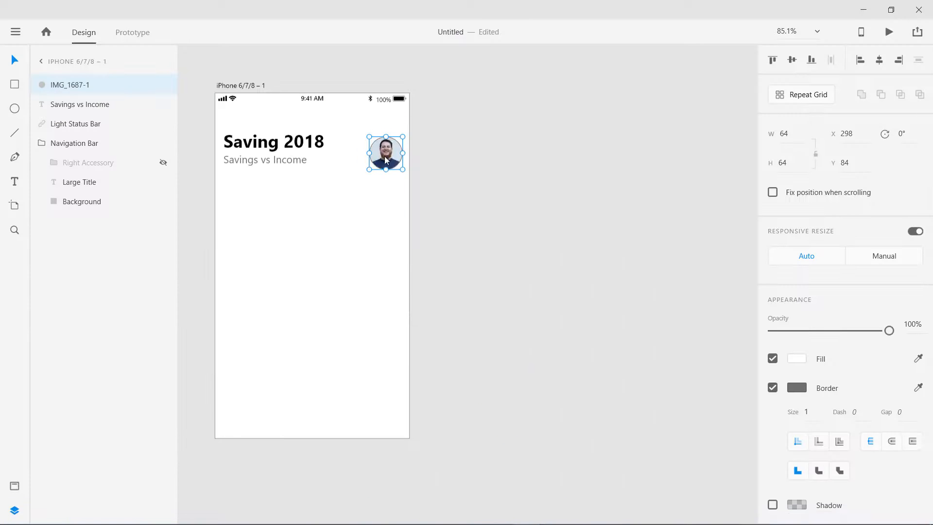
Step: Remove the portrait circle's border and nudge the portrait up to Y 81 beside the title
{"action": "left_click", "coordinate": [773, 388]}
{"action": "key", "text": "Up"}
{"action": "key", "text": "Up"}
{"action": "key", "text": "Up"}
{"action": "key", "text": "Up"}
{"action": "key", "text": "Up"}
{"action": "key", "text": "Down"}
{"action": "key", "text": "Up"}
{"action": "key", "text": "Down"}
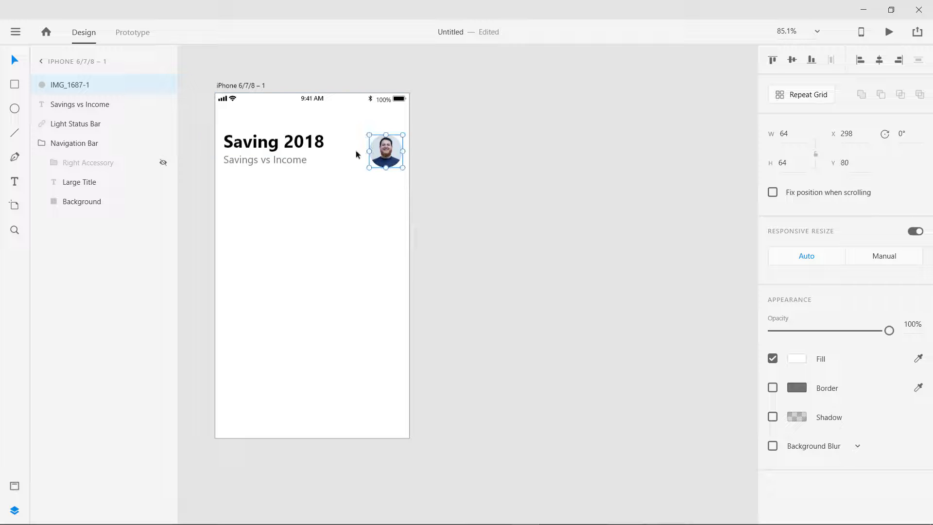
{"action": "key", "text": "Up"}
{"action": "key", "text": "Up"}
{"action": "key", "text": "Down"}
{"action": "key", "text": "Down"}
{"action": "key", "text": "Down"}
{"action": "left_click", "coordinate": [372, 221]}
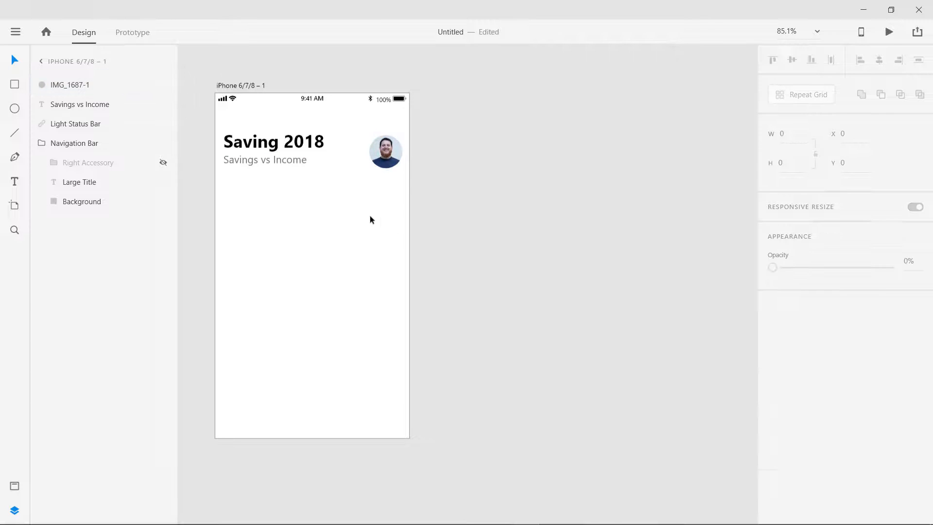
Step: Check the portrait's spacing against the subtitle's side margin and shift the portrait left to X 295, Y 81
{"action": "left_click", "coordinate": [382, 150]}
{"action": "key", "text": "alt"}
{"action": "left_click", "coordinate": [267, 159]}
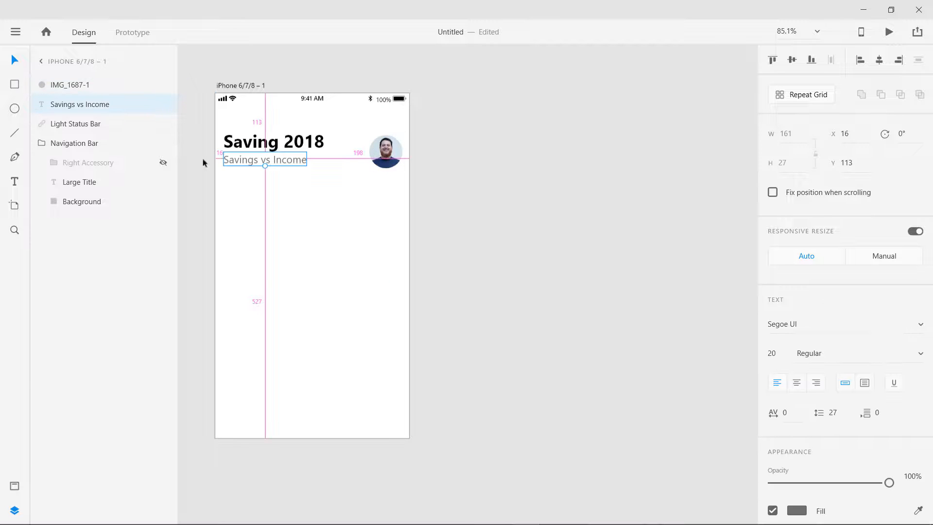
{"action": "left_click", "coordinate": [384, 161]}
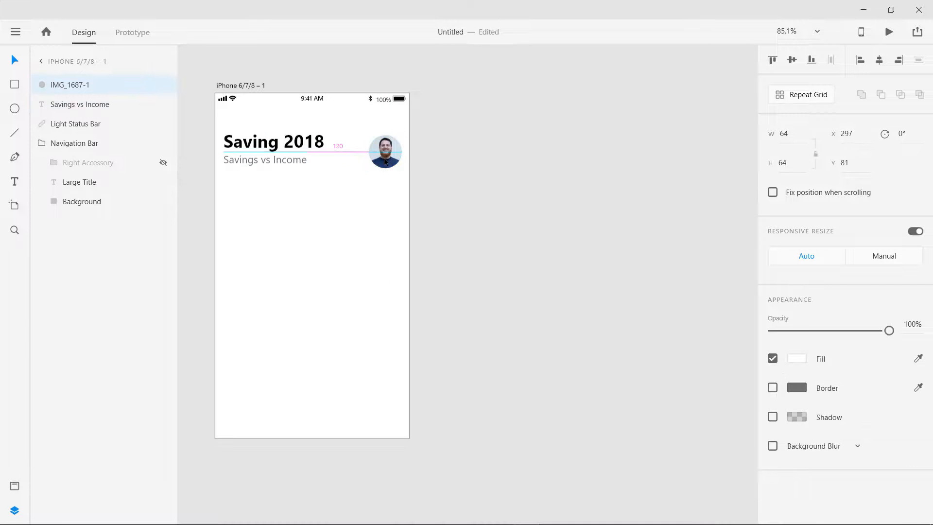
{"action": "left_click", "coordinate": [381, 189]}
{"action": "left_click", "coordinate": [382, 168]}
{"action": "left_click", "coordinate": [366, 217]}
Step: Set the font of the Savings vs Income subtitle to SF Display
{"action": "left_click", "coordinate": [294, 164]}
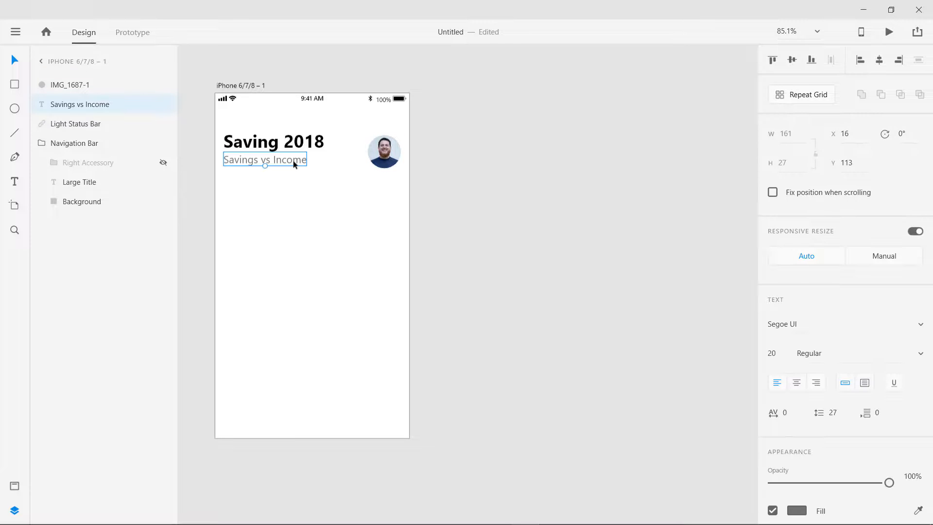
{"action": "left_click", "coordinate": [784, 325]}
{"action": "type", "text": "SF Display"}
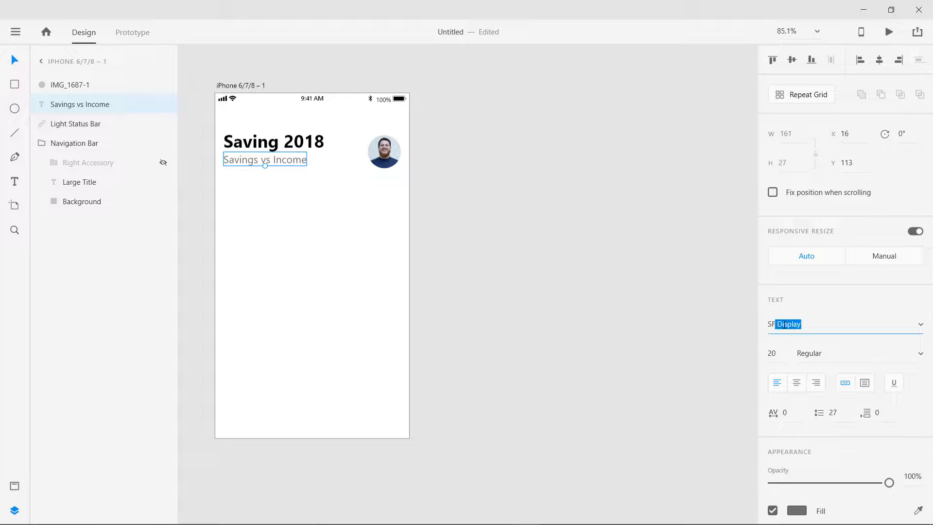
{"action": "key", "text": "Return"}
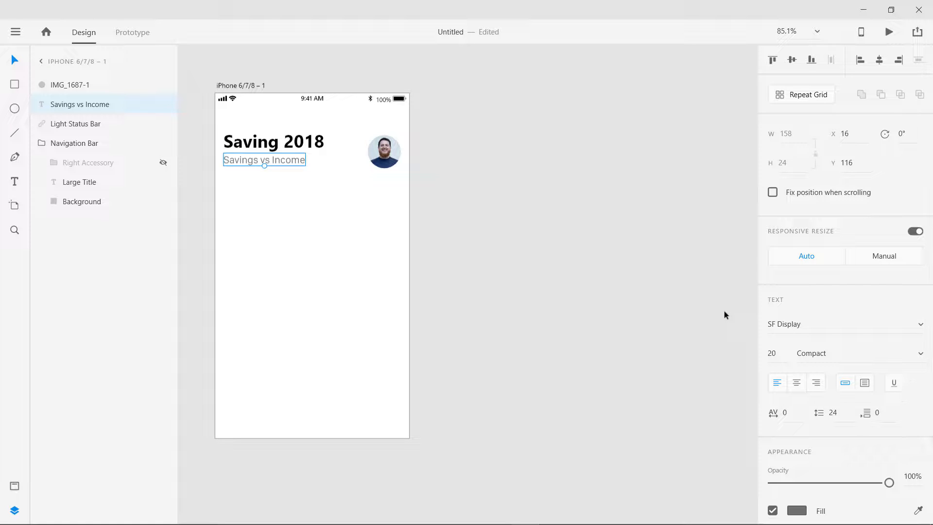
{"action": "left_click", "coordinate": [289, 232]}
Step: Darken the Savings vs Income subtitle's text colour to the grey #565656
{"action": "left_click", "coordinate": [247, 164]}
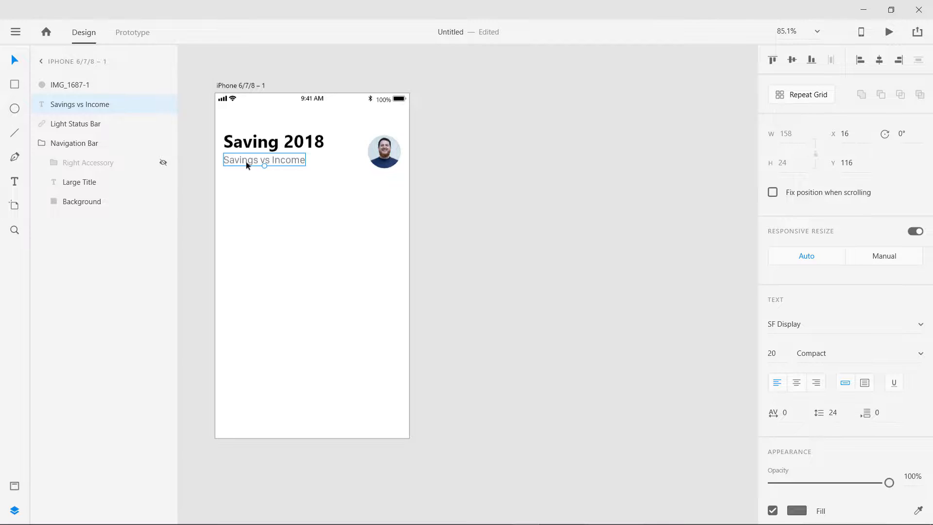
{"action": "left_click", "coordinate": [796, 511]}
{"action": "left_click", "coordinate": [618, 420]}
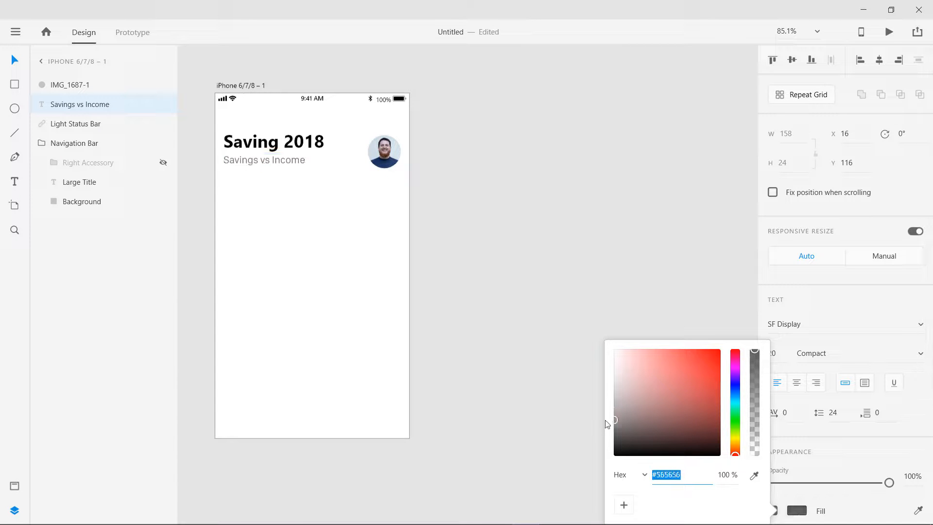
{"action": "left_click", "coordinate": [311, 263]}
{"action": "left_click", "coordinate": [258, 159]}
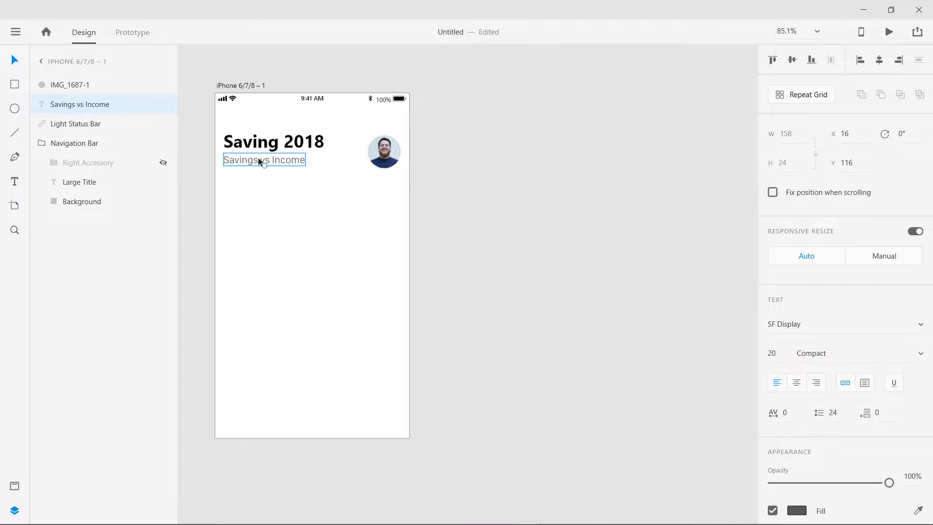
{"action": "left_click", "coordinate": [281, 208]}
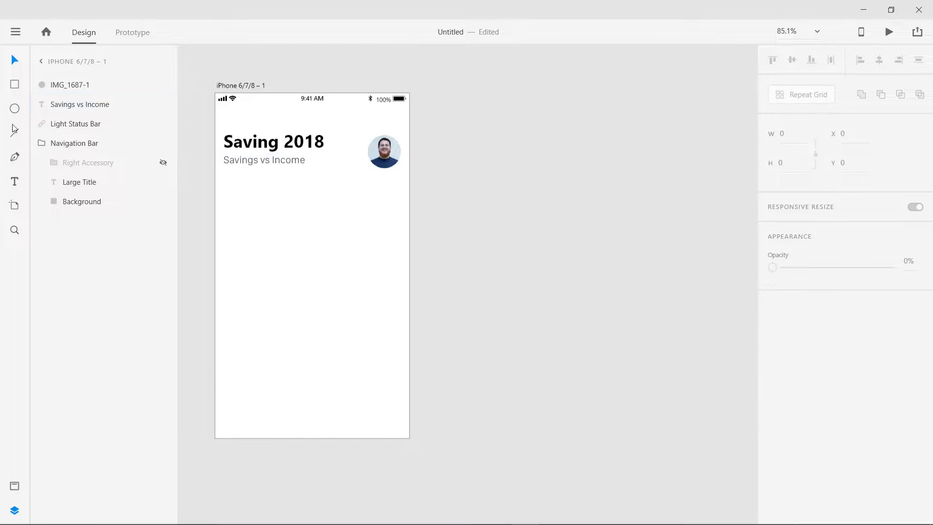
Step: Draw a button rectangle about 343 × 67 px near the artboard's bottom edge and give it a corner radius of 6
{"action": "left_click", "coordinate": [15, 85]}
{"action": "mouse_move", "coordinate": [224, 393]}
{"action": "left_mouse_down"}
{"action": "mouse_move", "coordinate": [301, 431]}
{"action": "mouse_move", "coordinate": [401, 428]}
{"action": "left_mouse_up"}
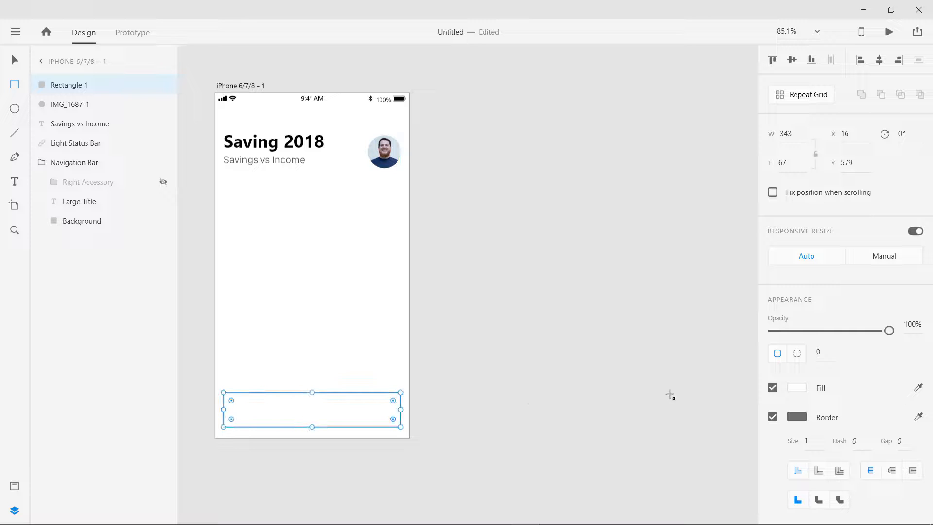
{"action": "left_click", "coordinate": [814, 355]}
{"action": "type", "text": "6"}
{"action": "key", "text": "Return"}
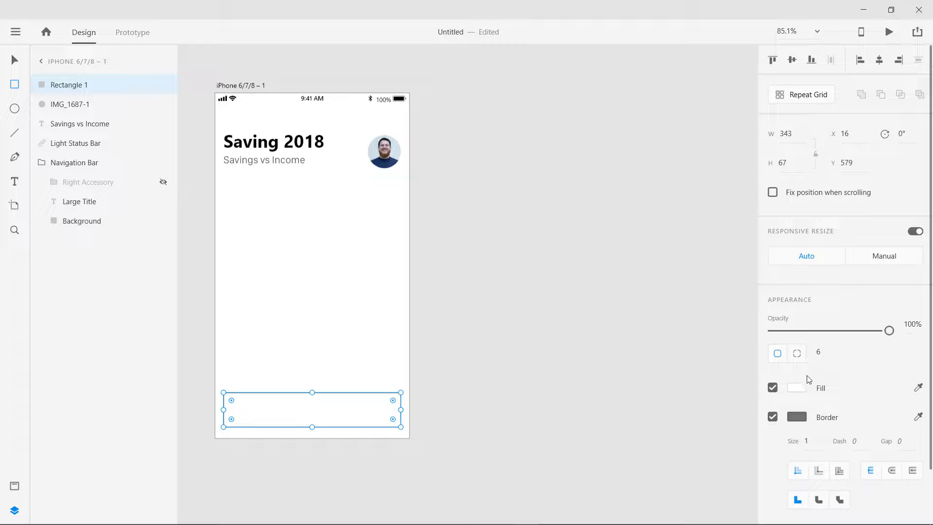
Step: Fill the button rectangle with purple #6656A4 and save that colour as a swatch
{"action": "left_click", "coordinate": [797, 388]}
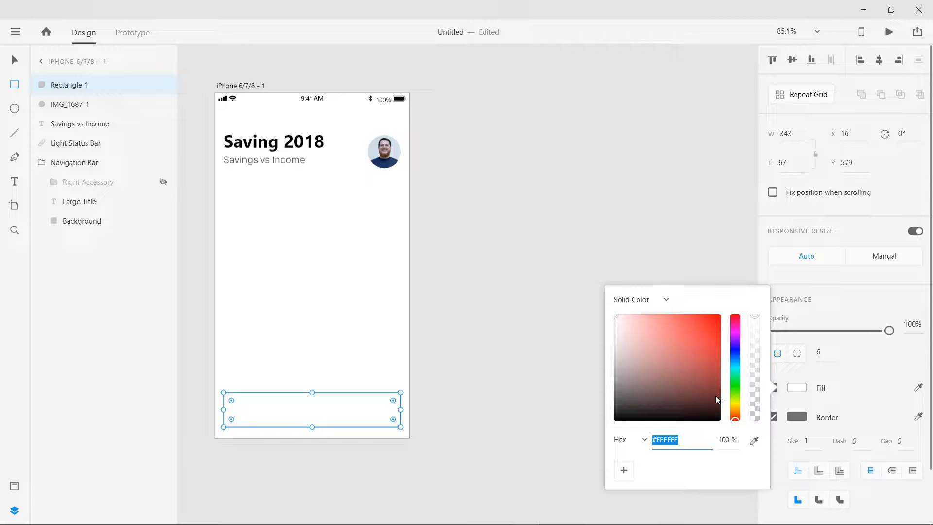
{"action": "left_click_drag", "start_coordinate": [683, 438], "coordinate": [659, 443]}
{"action": "type", "text": "0656a4"}
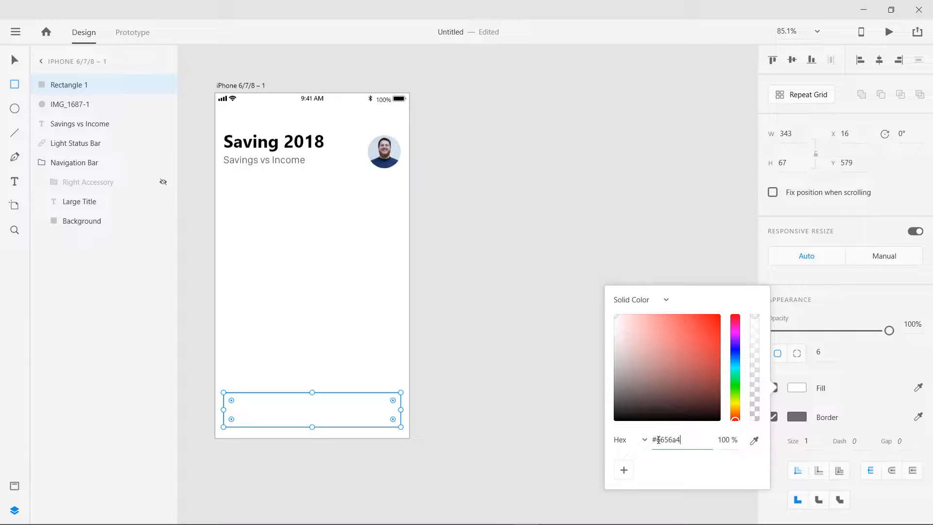
{"action": "key", "text": "Return"}
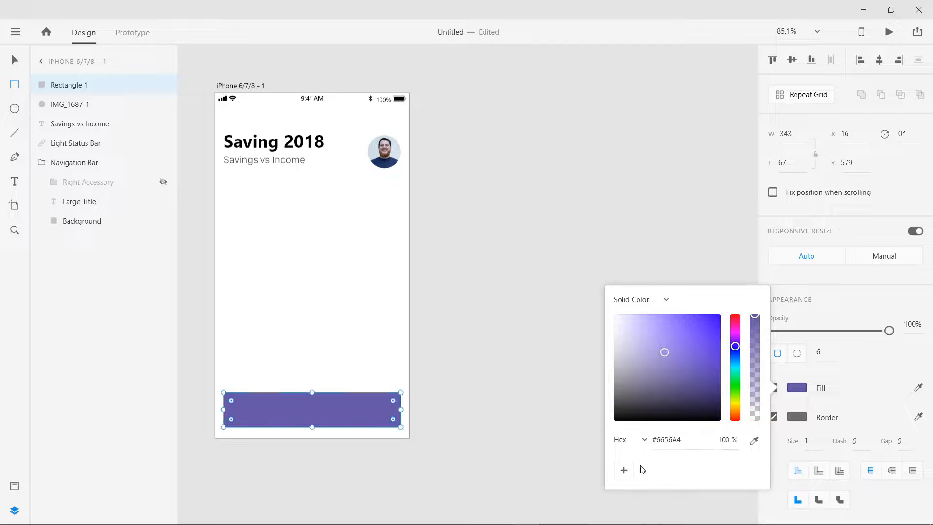
{"action": "left_click", "coordinate": [624, 469]}
{"action": "key", "text": "v"}
{"action": "left_click", "coordinate": [354, 333]}
Step: Move the purple button down to Y 584, keeping it horizontally centred 16 px above the artboard's bottom edge
{"action": "left_click", "coordinate": [334, 409]}
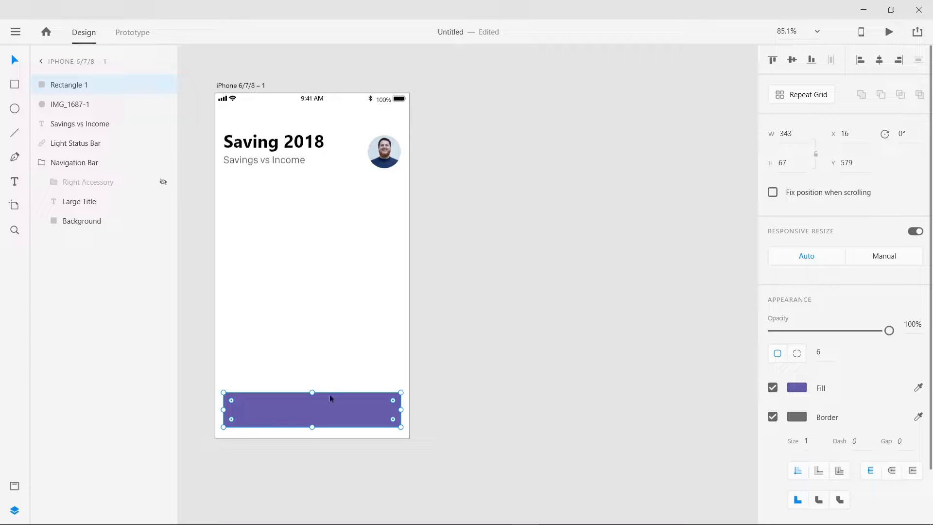
{"action": "left_click", "coordinate": [348, 364]}
{"action": "left_click", "coordinate": [329, 404]}
{"action": "left_click_drag", "start_coordinate": [329, 407], "coordinate": [325, 391]}
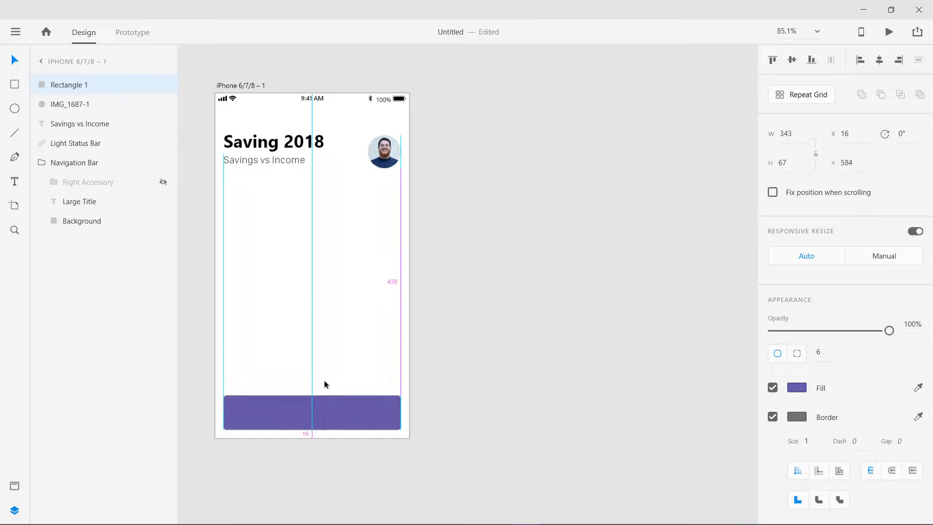
{"action": "left_click", "coordinate": [325, 383]}
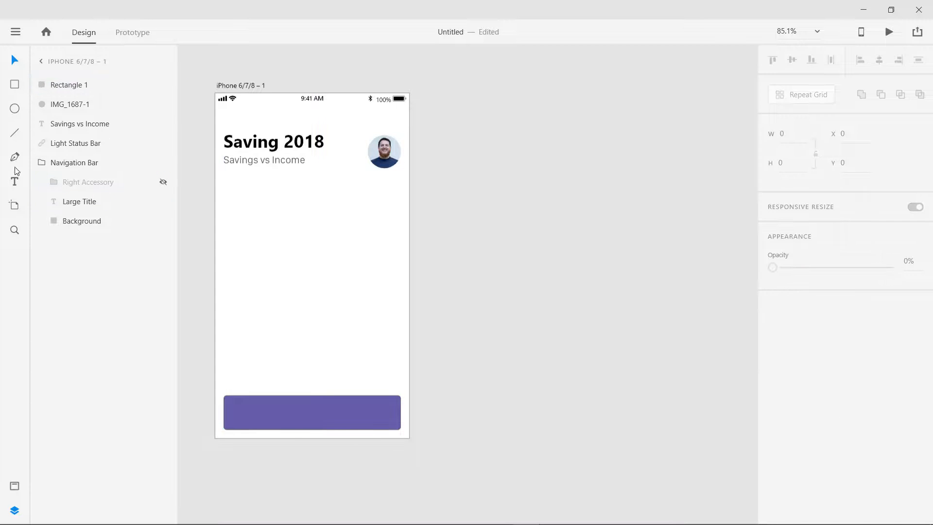
Step: Duplicate the Savings vs Income subtitle onto the purple button, place it above the rectangle and colour it white #FFFFFF
{"action": "left_click", "coordinate": [239, 163]}
{"action": "left_click_drag", "start_coordinate": [240, 162], "coordinate": [287, 417], "text": "alt"}
{"action": "left_click_drag", "start_coordinate": [79, 124], "coordinate": [77, 81]}
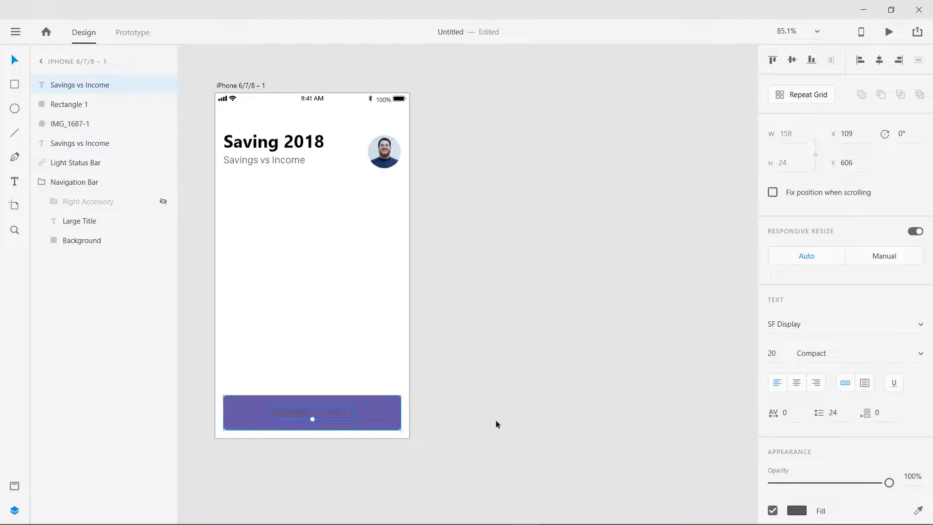
{"action": "left_click", "coordinate": [800, 514]}
{"action": "left_click_drag", "start_coordinate": [658, 411], "coordinate": [596, 337]}
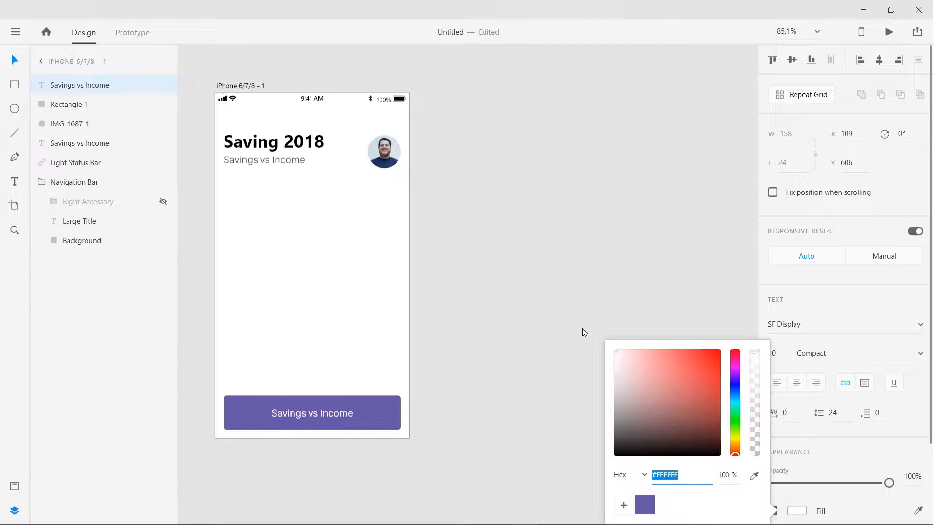
Step: Change the button's label text to "Set Savings Goals"
{"action": "double_click", "coordinate": [322, 412]}
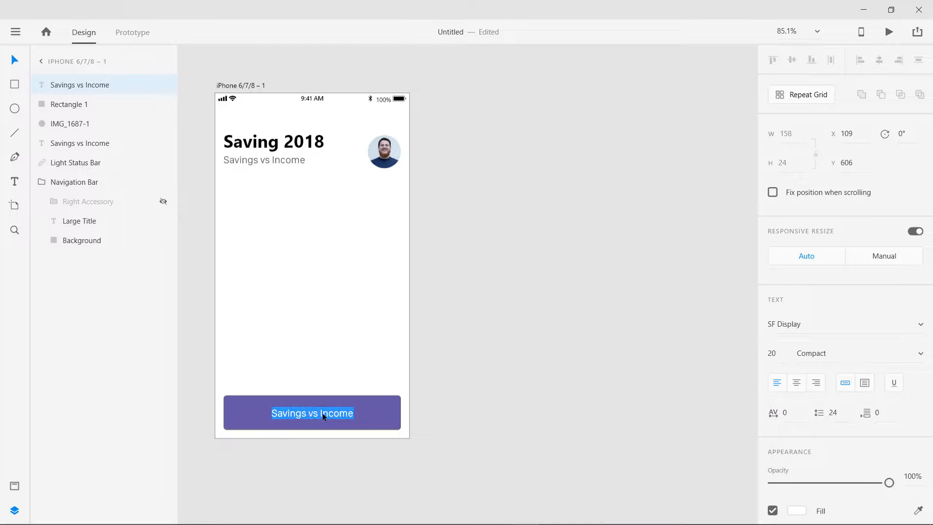
{"action": "type", "text": "Set y"}
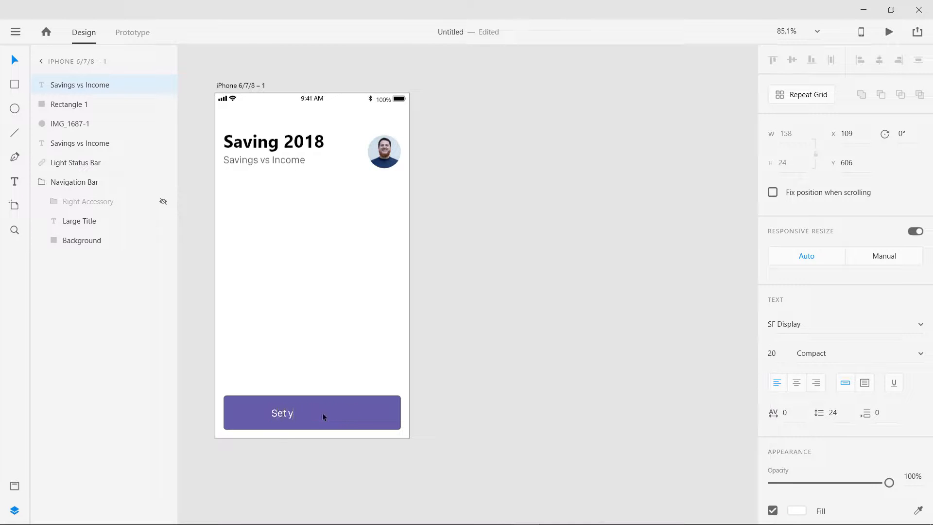
{"action": "type", "text": "ou"}
{"action": "key", "text": "BackSpace"}
{"action": "key", "text": "BackSpace"}
{"action": "key", "text": "BackSpace"}
{"action": "type", "text": "Savi"}
{"action": "key", "text": "Escape"}
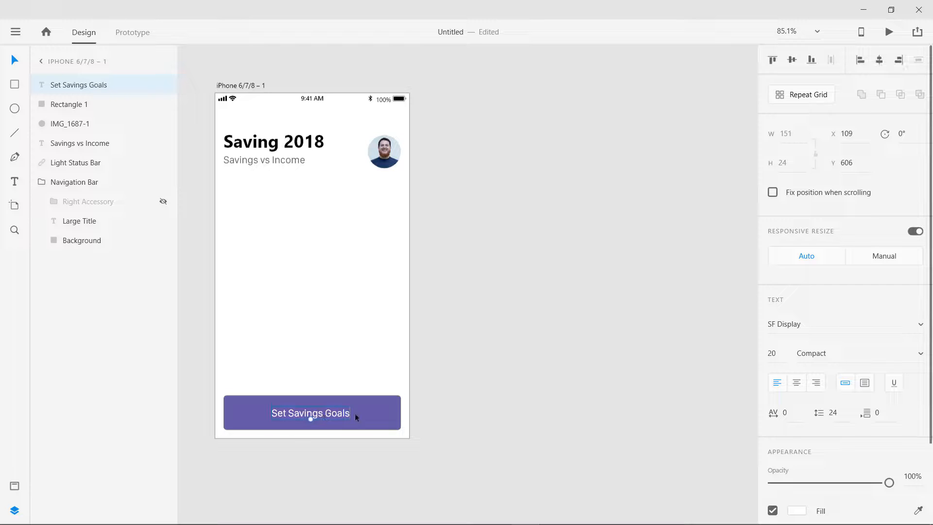
Step: Centre the Set Savings Goals label horizontally on the purple button
{"action": "left_click", "coordinate": [382, 414], "text": "shift"}
{"action": "left_click", "coordinate": [881, 63]}
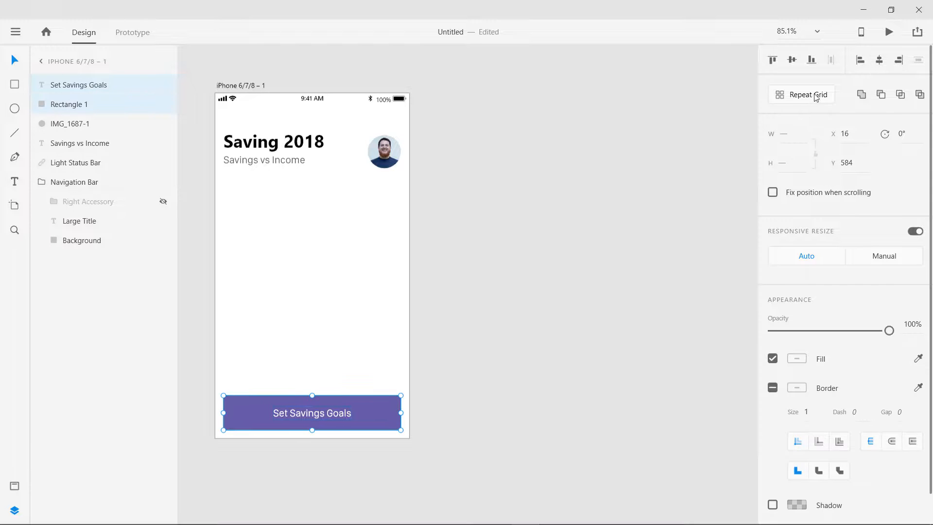
{"action": "left_click", "coordinate": [539, 346]}
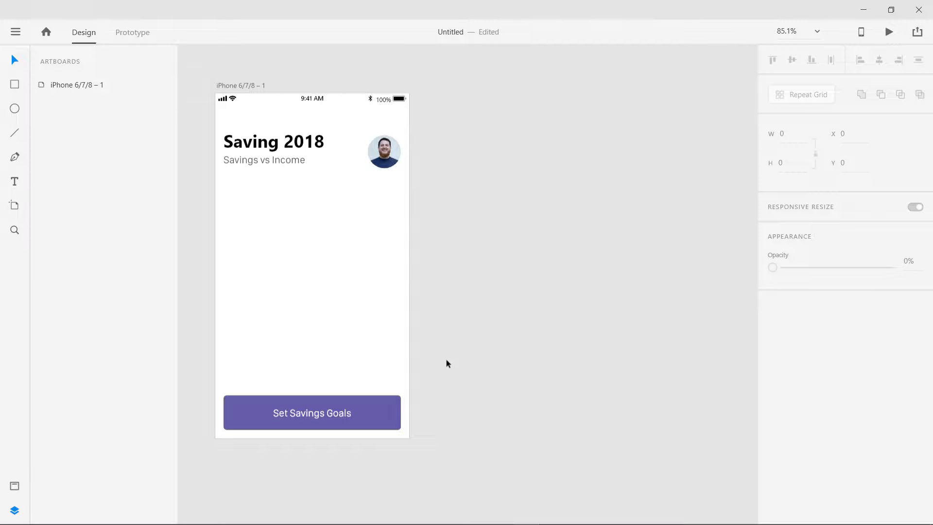
{"action": "left_click", "coordinate": [389, 148]}
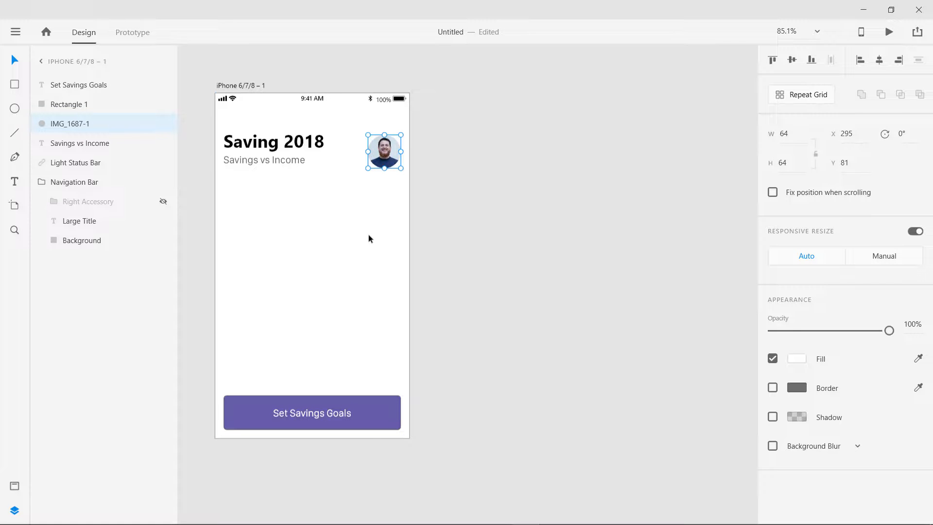
{"action": "left_click", "coordinate": [15, 110]}
{"action": "left_click_drag", "start_coordinate": [237, 340], "coordinate": [289, 345]}
{"action": "key", "text": "ctrl+z"}
Step: Draw a thin slider track about 306 × 8 px above the button and round its corners with radius 6
{"action": "key", "text": "r"}
{"action": "mouse_move", "coordinate": [235, 338]}
{"action": "left_mouse_down"}
{"action": "mouse_move", "coordinate": [394, 342]}
{"action": "mouse_move", "coordinate": [342, 339]}
{"action": "left_mouse_up"}
{"action": "key", "text": "v"}
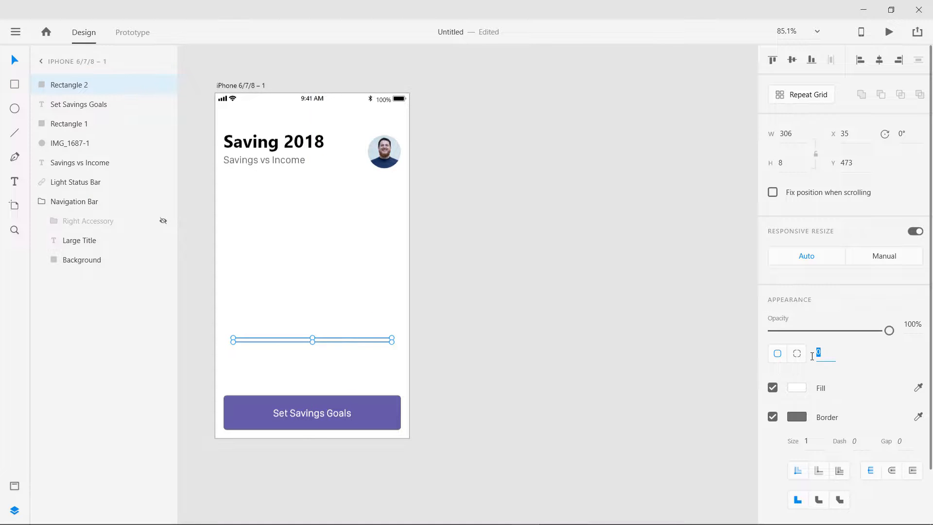
{"action": "key", "text": "Return"}
{"action": "left_click", "coordinate": [370, 374]}
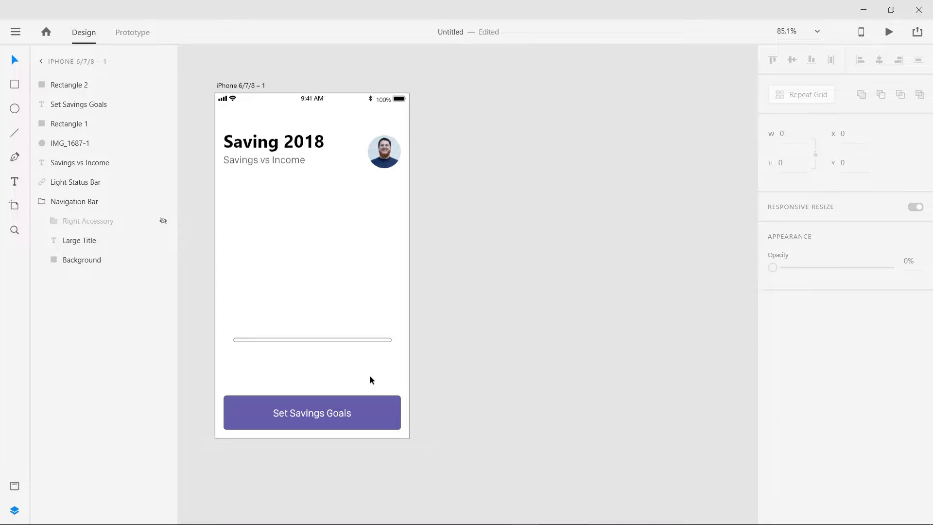
Step: Give the slider track a drop shadow and remove its border
{"action": "left_click", "coordinate": [343, 341]}
{"action": "scroll", "coordinate": [798, 440], "scroll_direction": "down", "scroll_amount": 2}
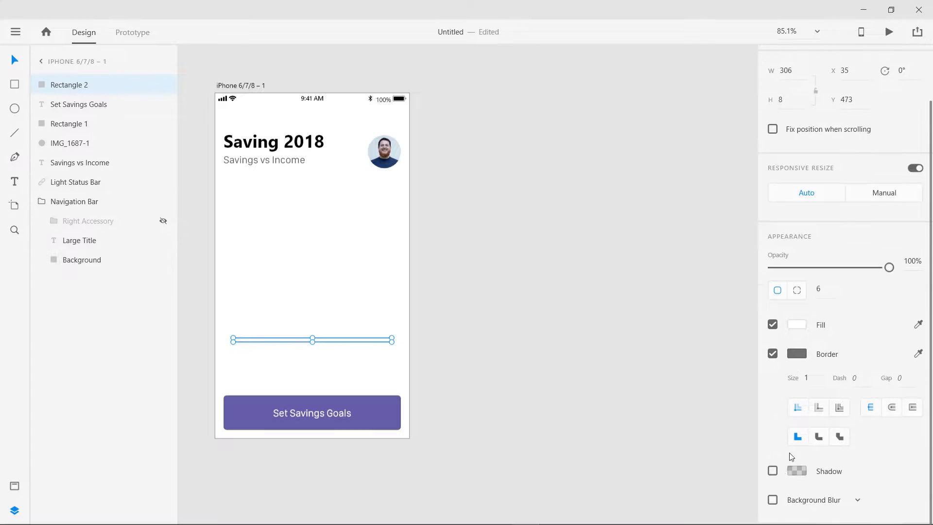
{"action": "left_click", "coordinate": [773, 471]}
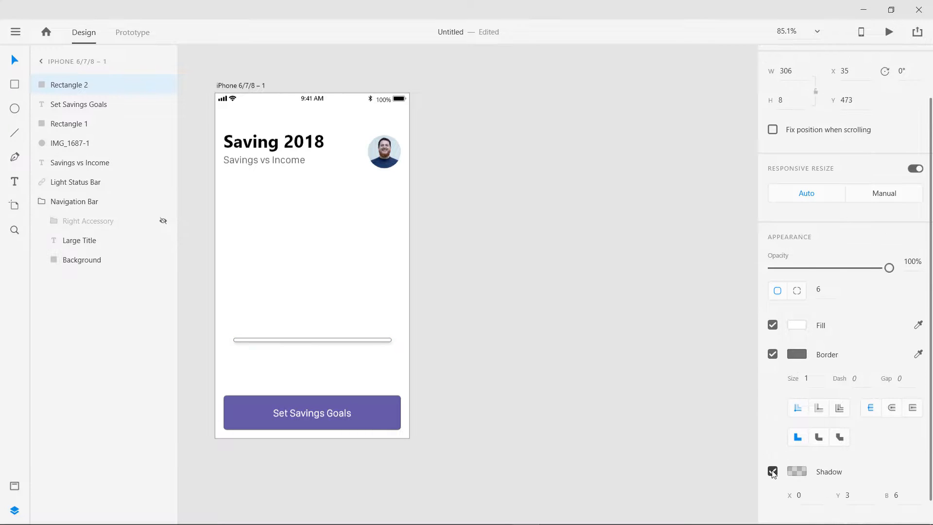
{"action": "left_click", "coordinate": [773, 354]}
{"action": "left_click", "coordinate": [360, 369]}
{"action": "left_click", "coordinate": [354, 339]}
{"action": "left_click", "coordinate": [326, 360]}
{"action": "left_click", "coordinate": [329, 341]}
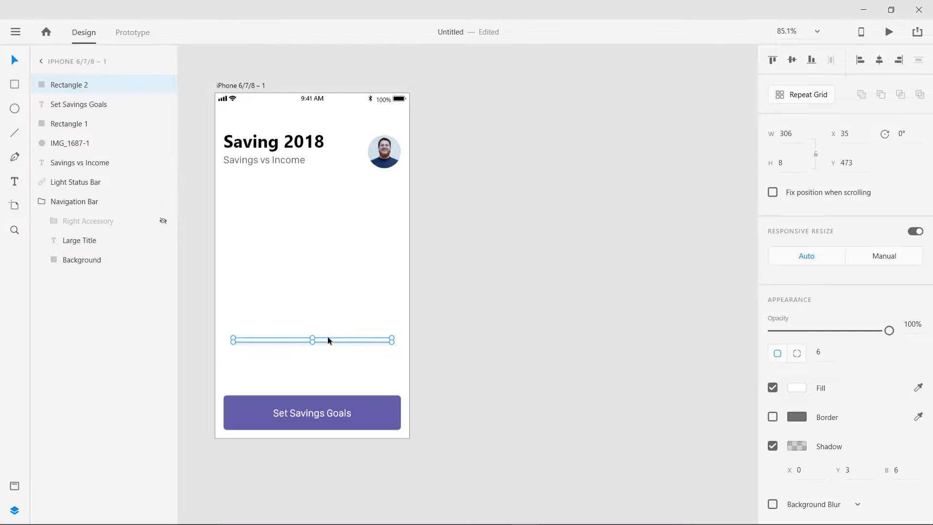
Step: Draw a circular slider handle about 37 × 37 px over the left part of the track
{"action": "left_click", "coordinate": [15, 109]}
{"action": "mouse_move", "coordinate": [255, 332]}
{"action": "left_mouse_down"}
{"action": "mouse_move", "coordinate": [277, 350]}
{"action": "mouse_move", "coordinate": [264, 340]}
{"action": "left_mouse_up"}
{"action": "key", "text": "v"}
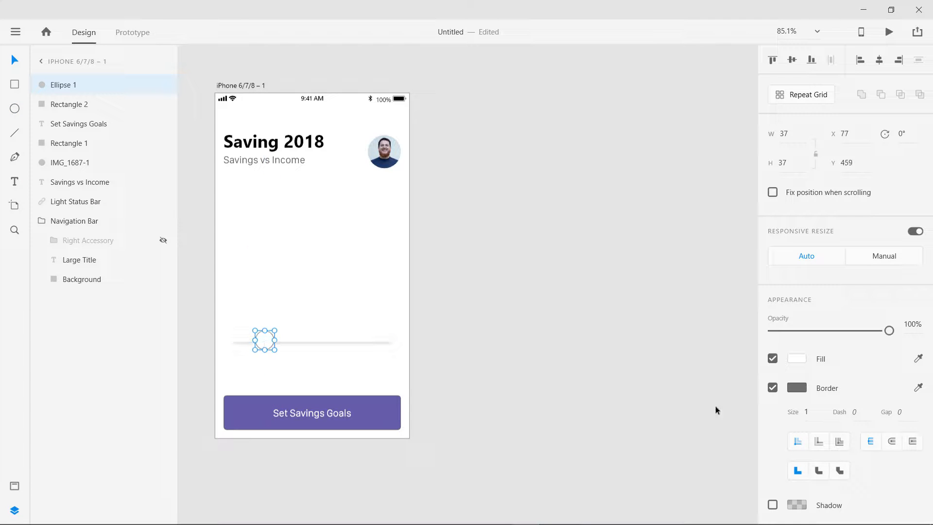
Step: Remove the slider handle's border and fill the handle with the saved purple swatch
{"action": "left_click", "coordinate": [773, 387]}
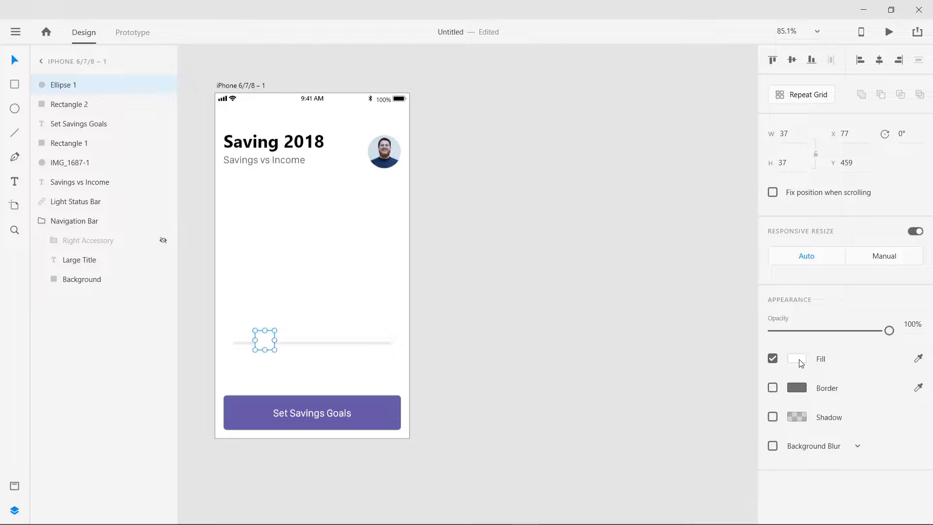
{"action": "left_click", "coordinate": [801, 363]}
{"action": "left_click", "coordinate": [650, 441]}
{"action": "left_click", "coordinate": [363, 375]}
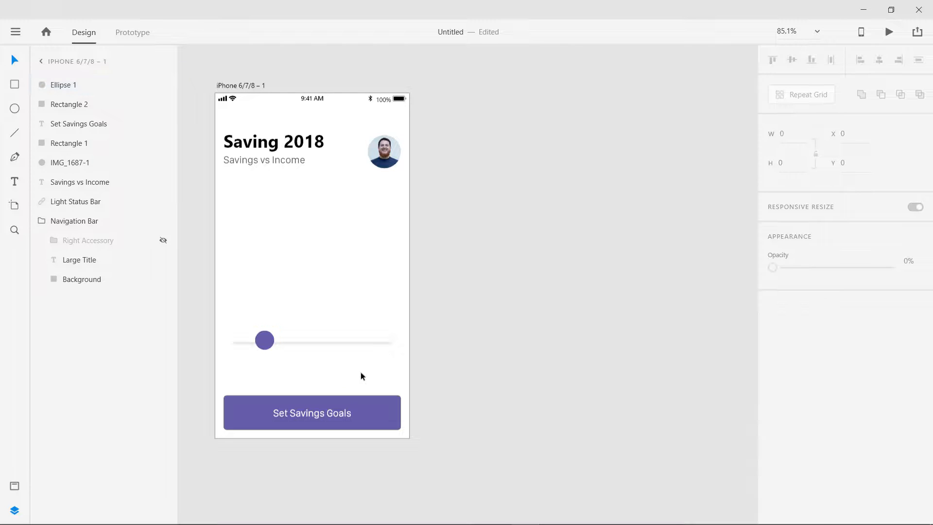
Step: Duplicate the slider track in place and remove the drop shadow from the copy
{"action": "left_click", "coordinate": [268, 345]}
{"action": "left_click", "coordinate": [330, 371]}
{"action": "left_click", "coordinate": [301, 341]}
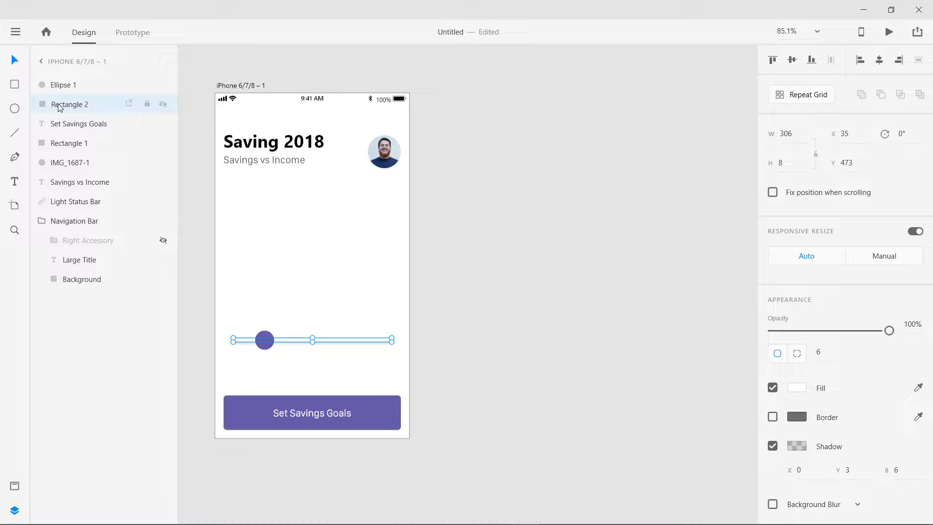
{"action": "left_click_drag", "start_coordinate": [327, 322], "coordinate": [370, 363]}
{"action": "key", "text": "ctrl+d"}
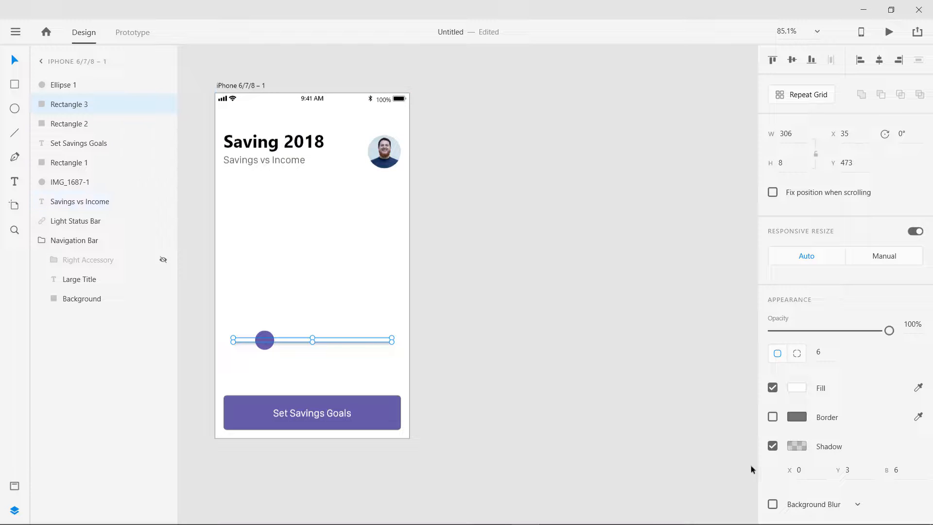
{"action": "left_click", "coordinate": [773, 446]}
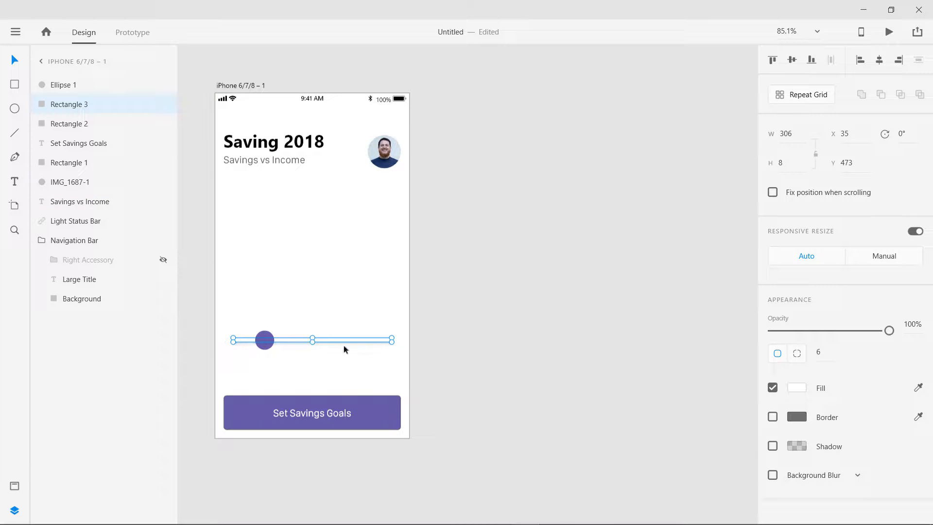
Step: Set the track copy's width to 20 px and fill it with the light blue #93E4EE
{"action": "double_click", "coordinate": [787, 135]}
{"action": "type", "text": "20"}
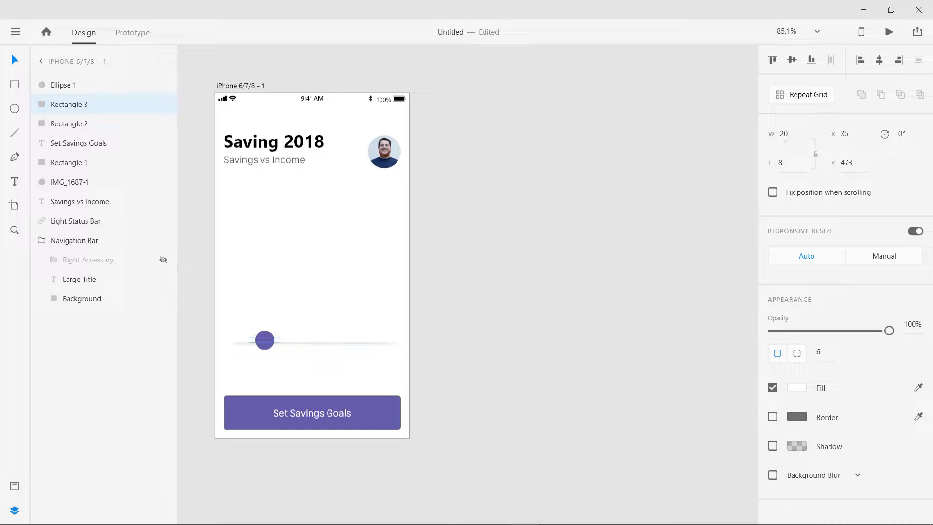
{"action": "key", "text": "Return"}
{"action": "left_click", "coordinate": [798, 389]}
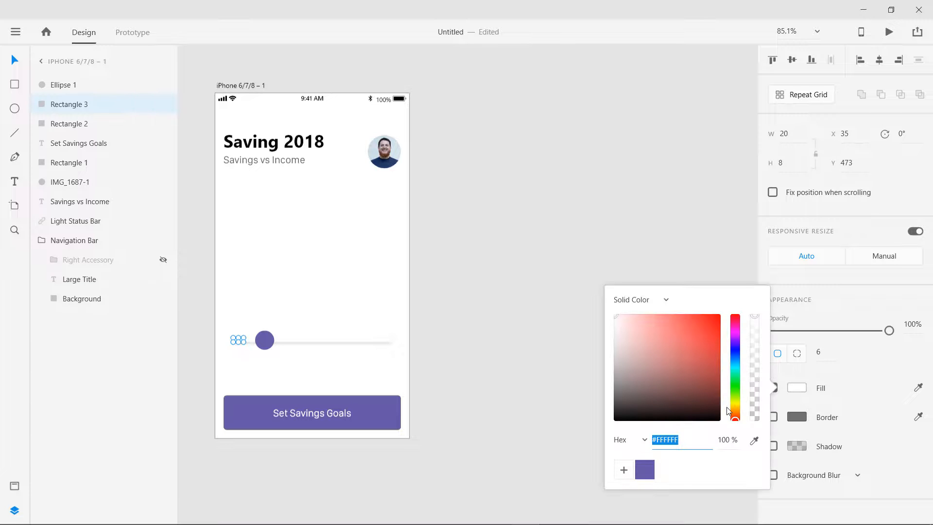
{"action": "left_click_drag", "start_coordinate": [683, 439], "coordinate": [656, 442]}
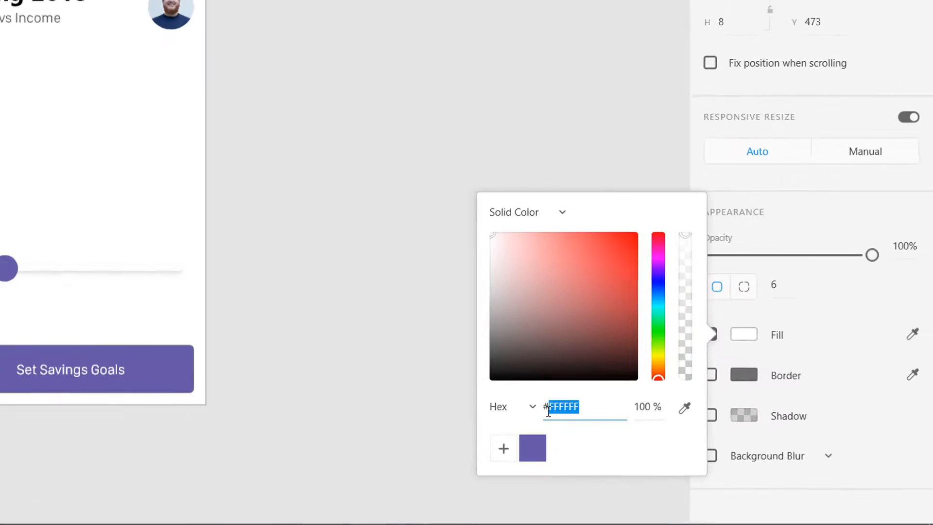
{"action": "type", "text": "93e4ee"}
{"action": "key", "text": "Return"}
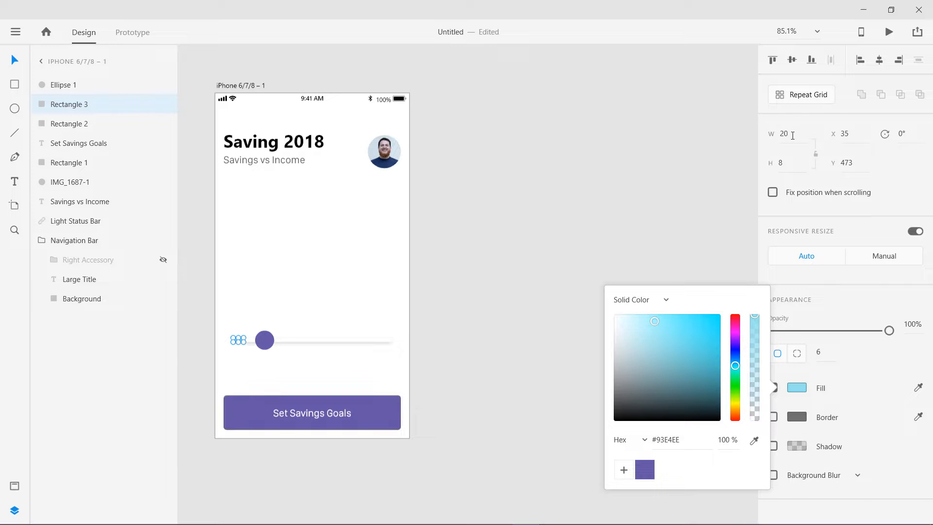
Step: Shift the purple handle slightly left along the track and set the light-blue bar's width to 50 px
{"action": "left_click", "coordinate": [786, 134]}
{"action": "left_click_drag", "start_coordinate": [269, 346], "coordinate": [267, 346]}
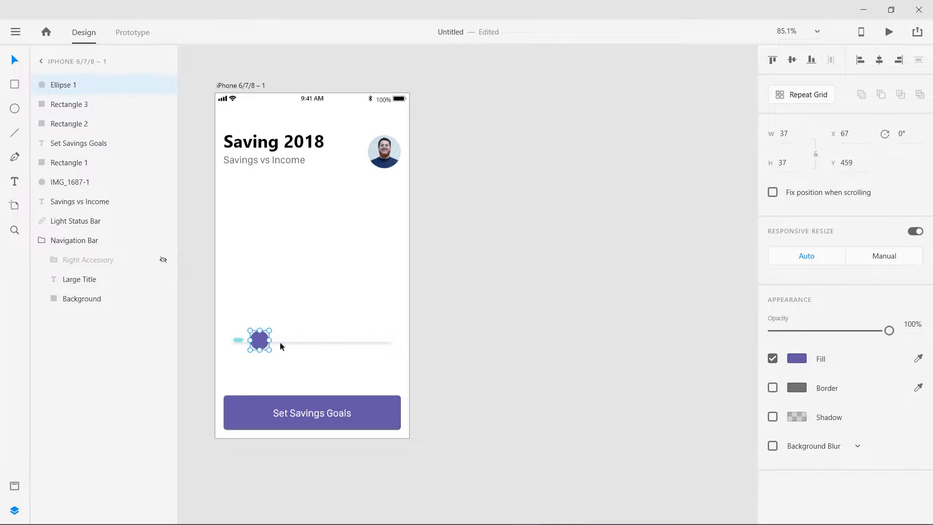
{"action": "left_click", "coordinate": [241, 340]}
{"action": "left_click", "coordinate": [786, 134]}
{"action": "type", "text": "50"}
{"action": "key", "text": "Return"}
{"action": "left_click", "coordinate": [543, 299]}
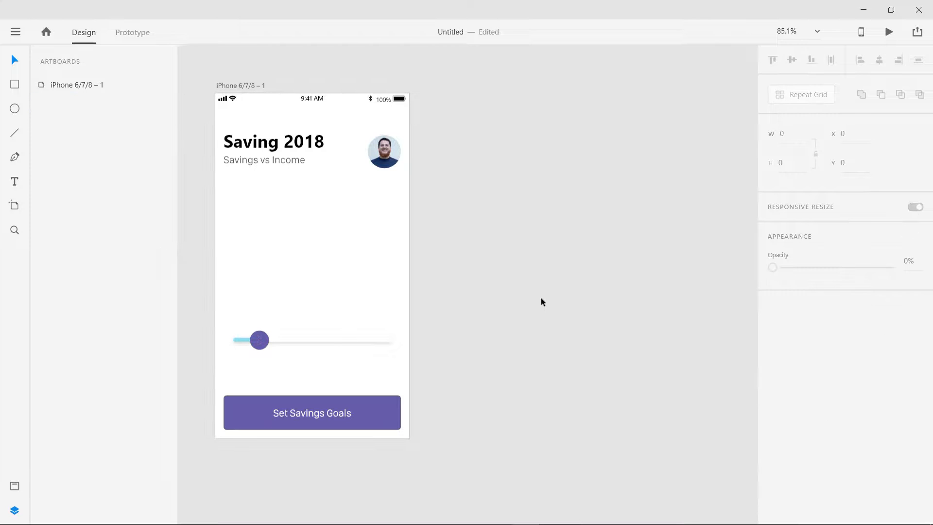
Step: Group the slider's handle, light-blue bar and track, and name the group "drag bar"
{"action": "left_click_drag", "start_coordinate": [230, 311], "coordinate": [357, 342]}
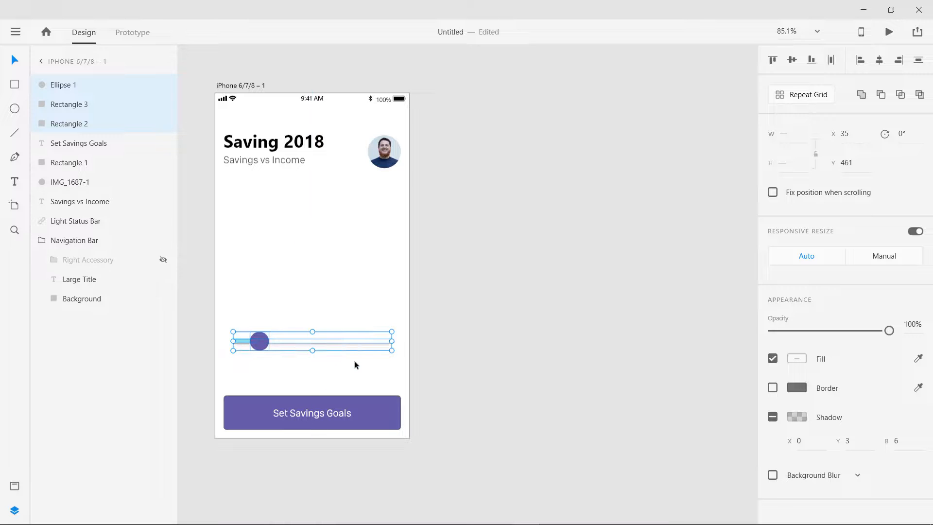
{"action": "left_click", "coordinate": [352, 363]}
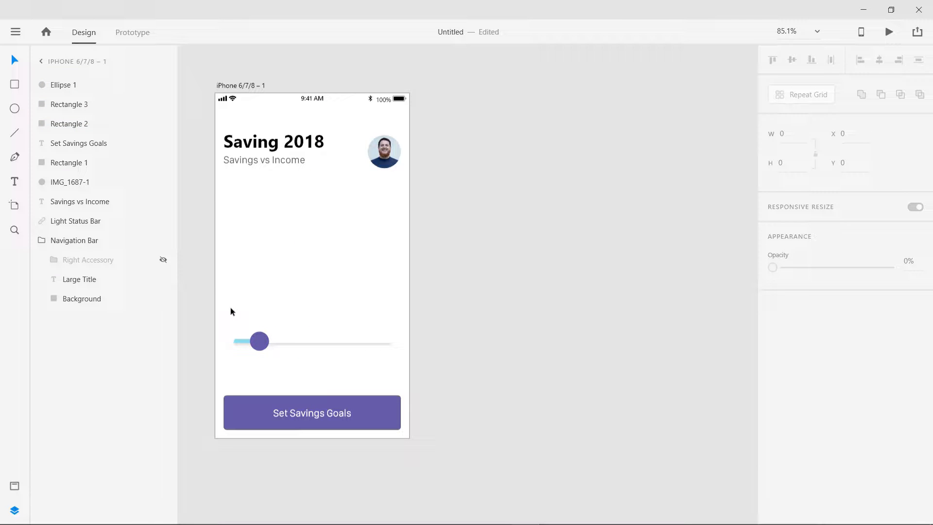
{"action": "left_click_drag", "start_coordinate": [245, 303], "coordinate": [345, 363]}
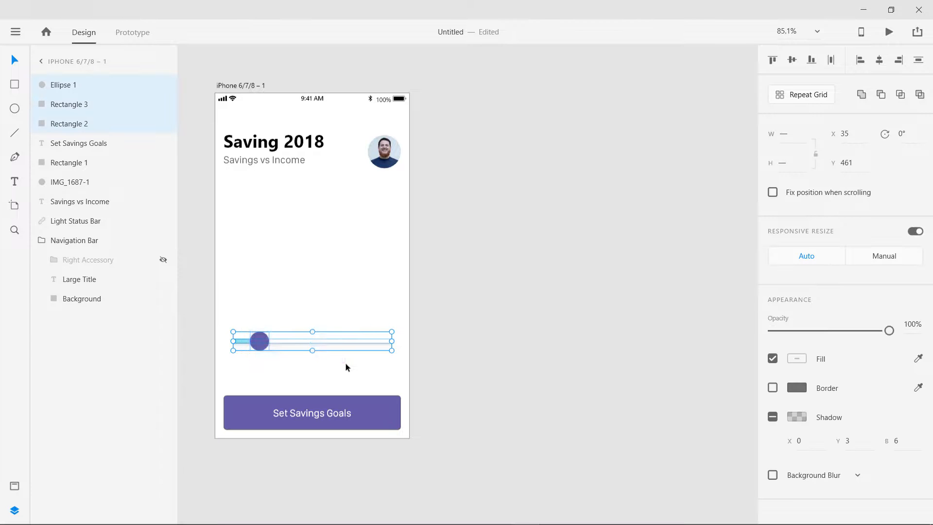
{"action": "key", "text": "ctrl+g"}
{"action": "double_click", "coordinate": [72, 86]}
{"action": "type", "text": "dra"}
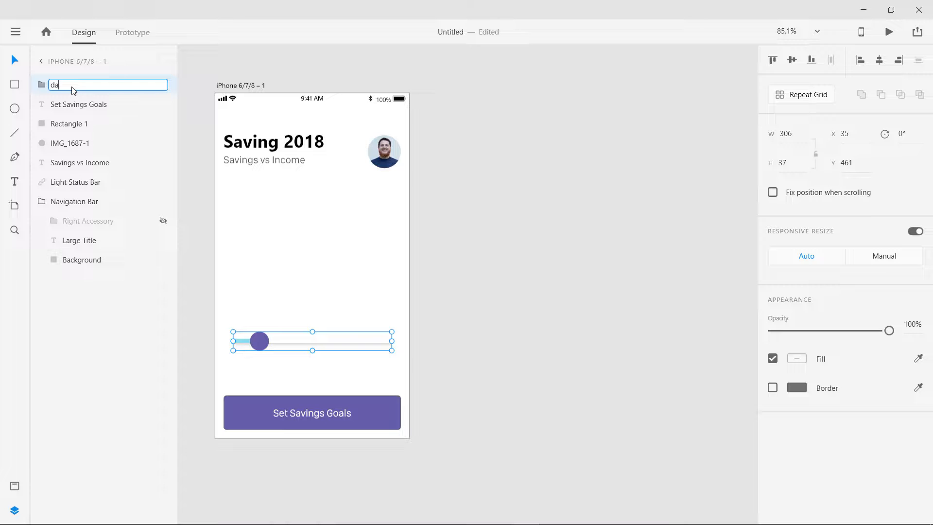
{"action": "type", "text": "g me"}
{"action": "key", "text": "Return"}
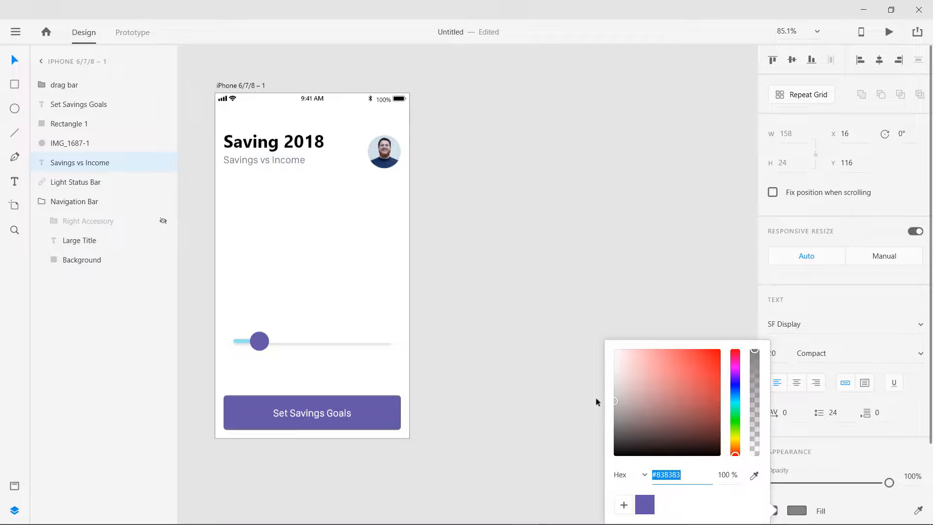
Step: Draw a circle about 216 × 216 px and center it horizontally between the subtitle and the slider
{"action": "left_click", "coordinate": [312, 227]}
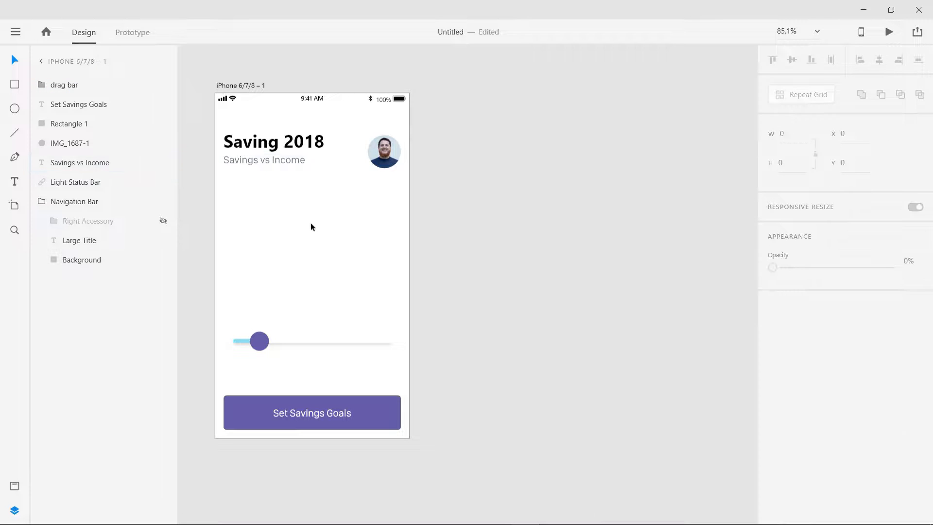
{"action": "left_click", "coordinate": [14, 109]}
{"action": "left_click_drag", "start_coordinate": [269, 199], "coordinate": [379, 310]}
{"action": "key", "text": "v"}
{"action": "left_click_drag", "start_coordinate": [336, 260], "coordinate": [327, 265]}
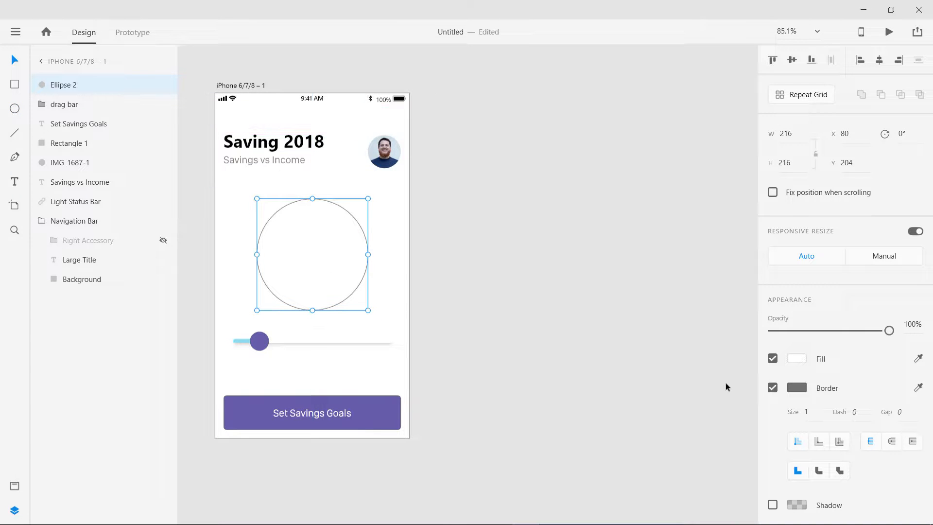
Step: Turn the circle into a ring with a 30 px border and no fill, and move it up to Y 196
{"action": "left_click", "coordinate": [812, 416]}
{"action": "type", "text": "30"}
{"action": "key", "text": "Return"}
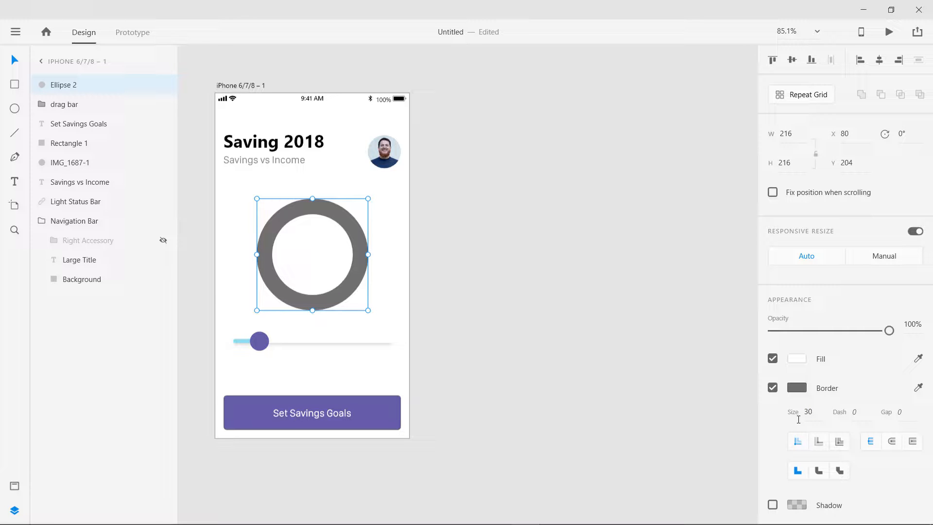
{"action": "left_click", "coordinate": [774, 360]}
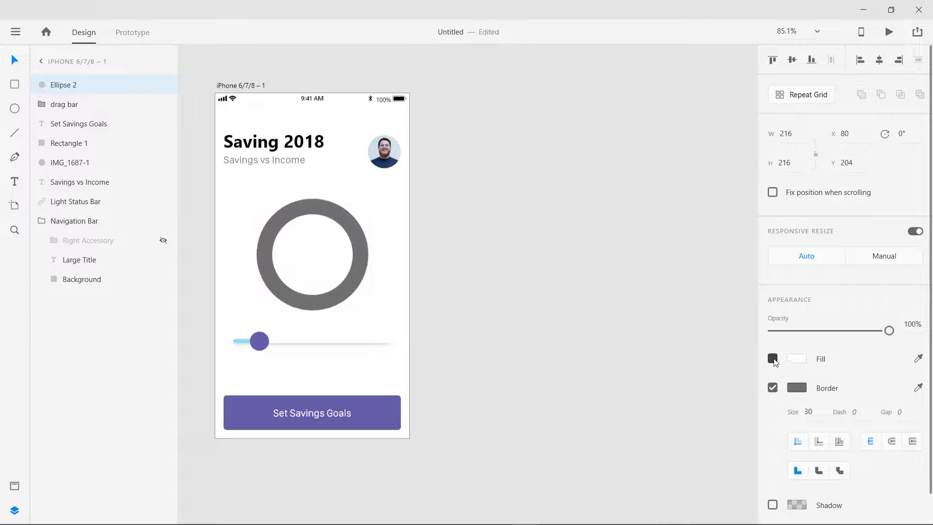
{"action": "left_click", "coordinate": [772, 358]}
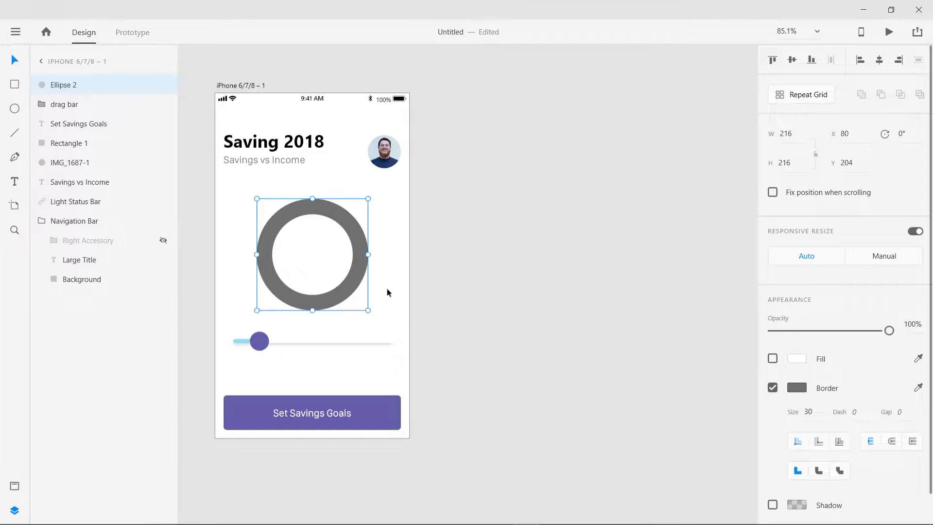
{"action": "left_click_drag", "start_coordinate": [357, 261], "coordinate": [357, 258]}
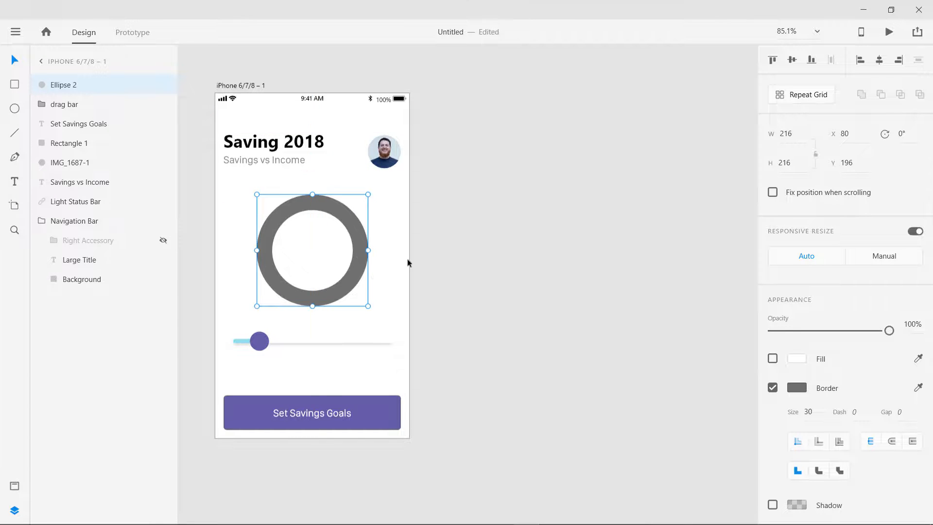
Step: Try the muted light blue #9FACD1 as the ring's border color
{"action": "left_click", "coordinate": [796, 387]}
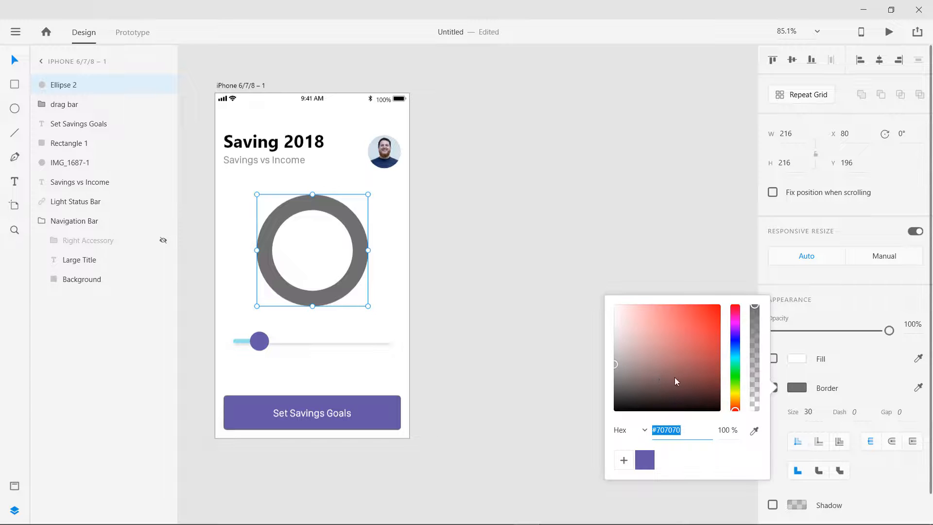
{"action": "left_click", "coordinate": [736, 348]}
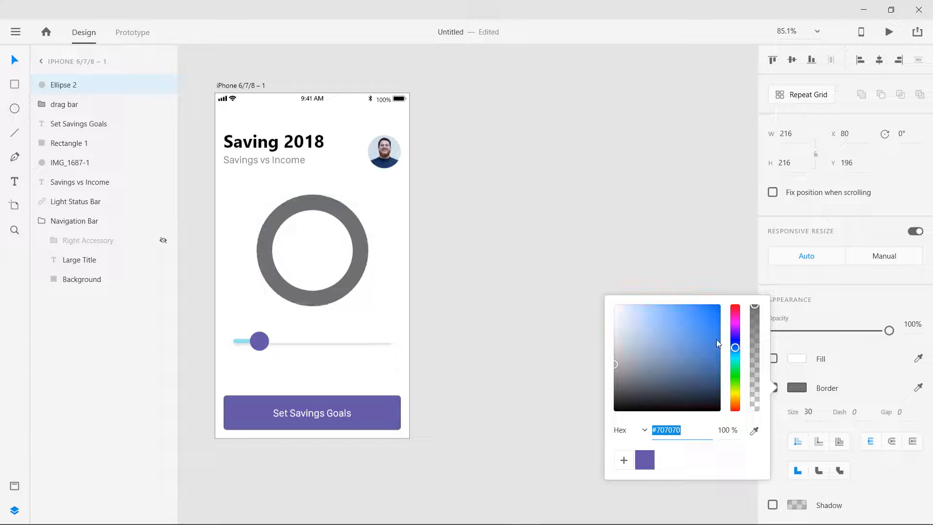
{"action": "left_click", "coordinate": [688, 338]}
{"action": "left_click", "coordinate": [684, 348]}
{"action": "mouse_move", "coordinate": [734, 349]}
{"action": "left_mouse_down"}
{"action": "mouse_move", "coordinate": [736, 335]}
{"action": "mouse_move", "coordinate": [735, 344]}
{"action": "left_mouse_up"}
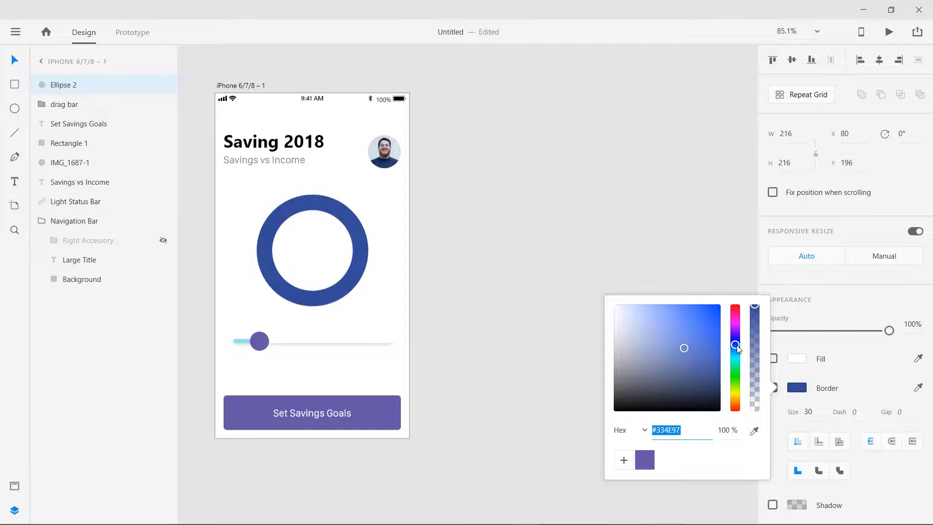
{"action": "left_click_drag", "start_coordinate": [657, 351], "coordinate": [640, 324]}
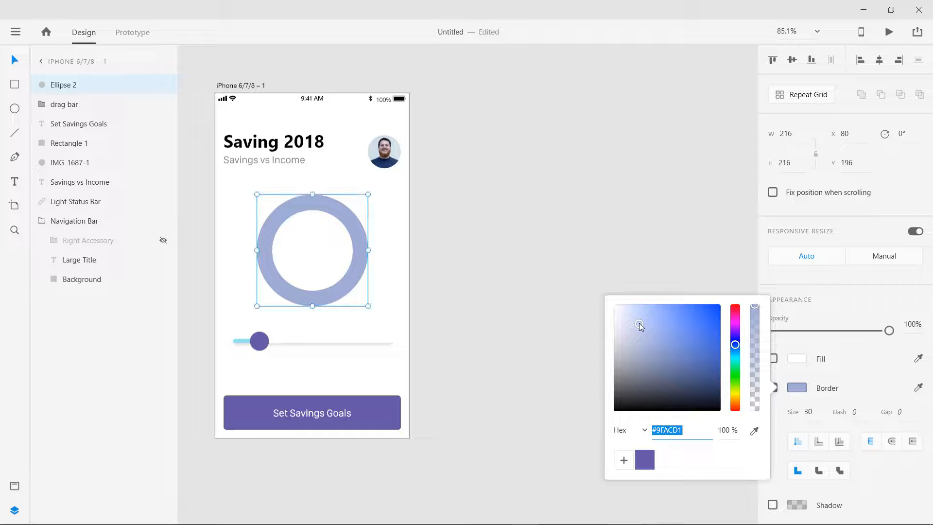
{"action": "left_click_drag", "start_coordinate": [684, 430], "coordinate": [659, 431]}
Step: Save the slider bar's light-blue fill #93E4EE as a swatch and apply it to the ring's border
{"action": "left_click", "coordinate": [265, 349]}
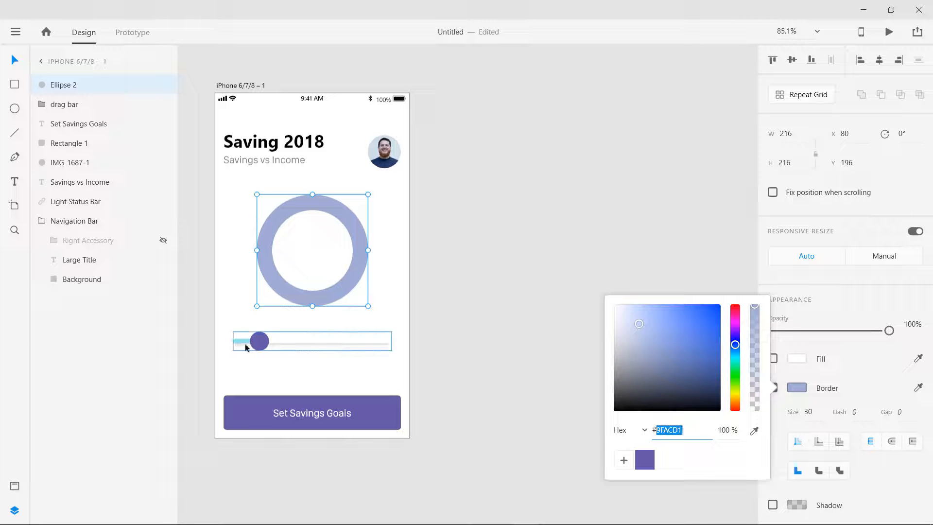
{"action": "double_click", "coordinate": [246, 343]}
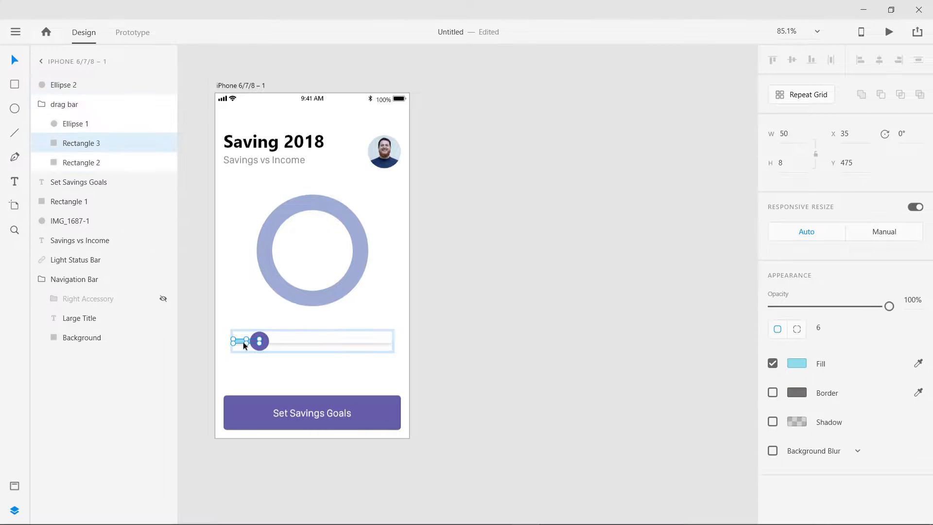
{"action": "left_click", "coordinate": [797, 365]}
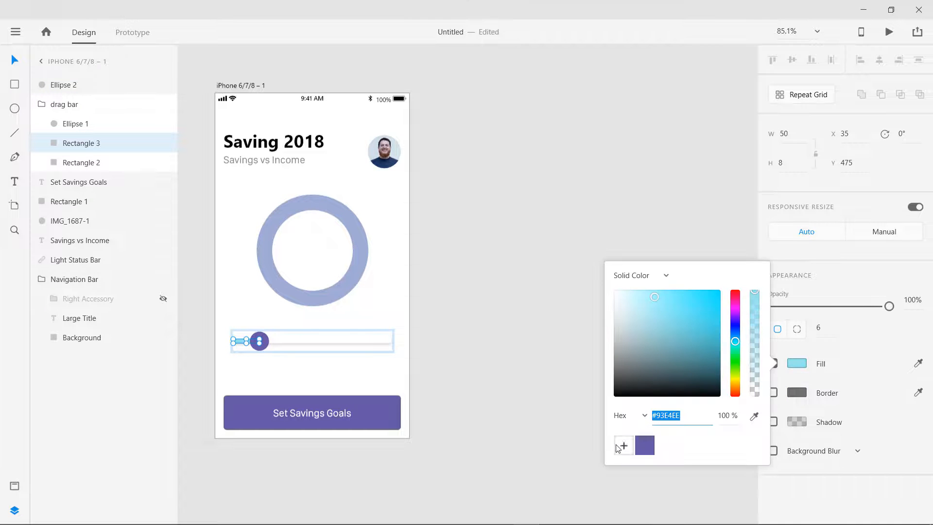
{"action": "left_click", "coordinate": [518, 419]}
{"action": "left_click", "coordinate": [346, 295]}
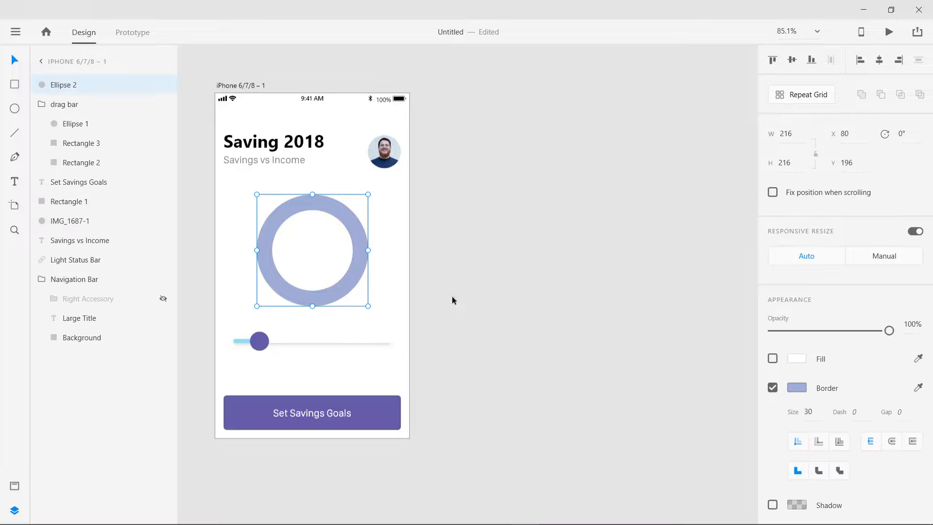
{"action": "left_click", "coordinate": [799, 388]}
{"action": "left_click", "coordinate": [645, 460]}
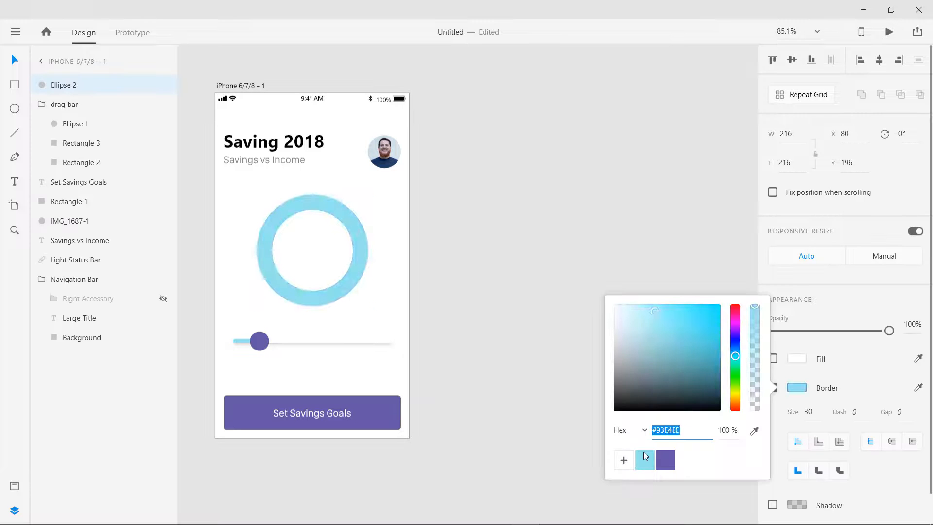
{"action": "left_click", "coordinate": [534, 401]}
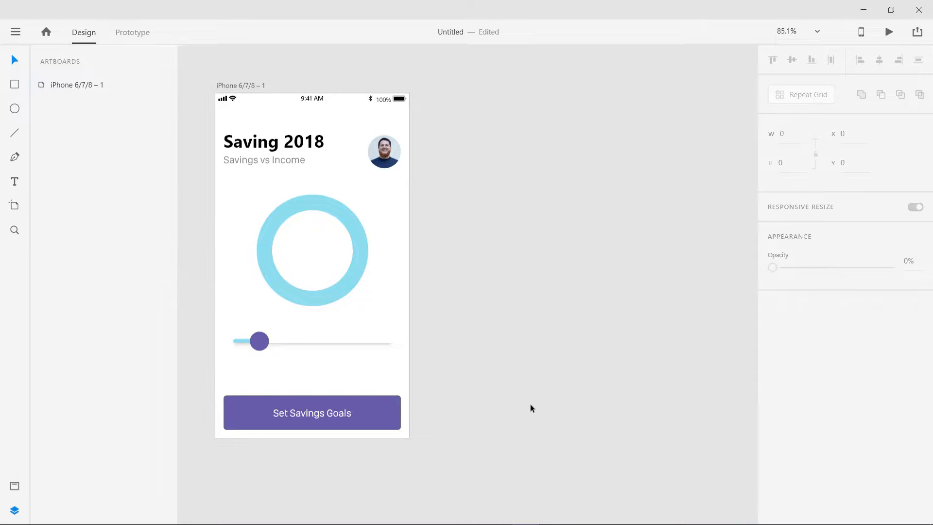
Step: Rename the ring's layer to "bg-bottom"
{"action": "left_click", "coordinate": [355, 273]}
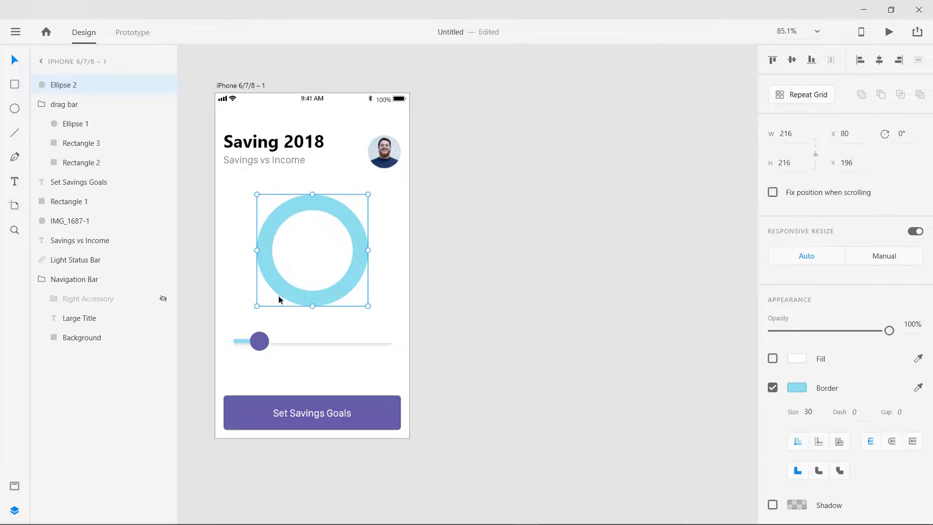
{"action": "double_click", "coordinate": [62, 86]}
{"action": "type", "text": "bg"}
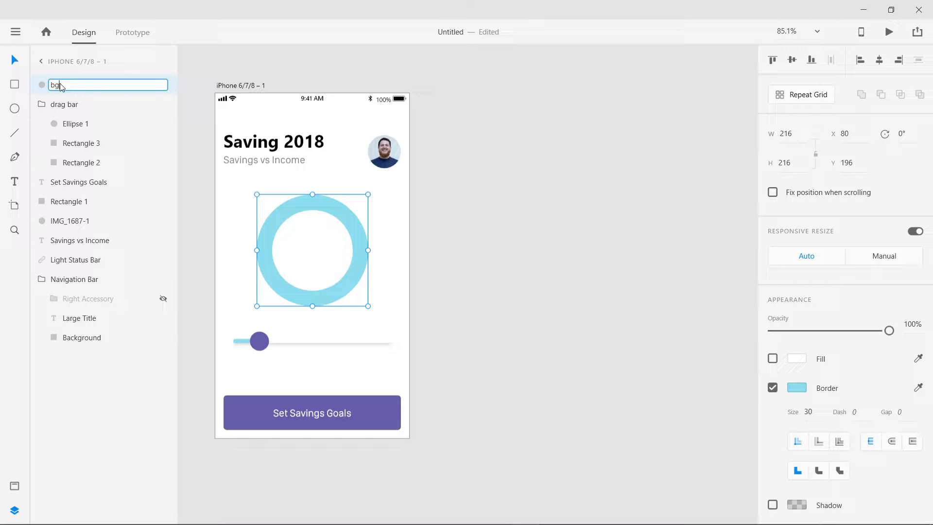
{"action": "type", "text": "_bottom"}
{"action": "key", "text": "Return"}
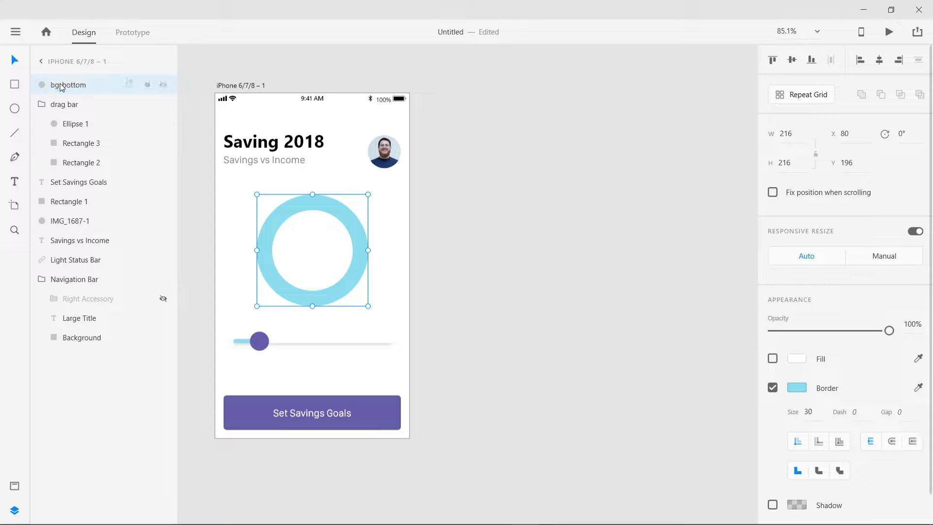
Step: Duplicate the ring in place and rename the copy's layer to "bg-top"
{"action": "key", "text": "ctrl+d"}
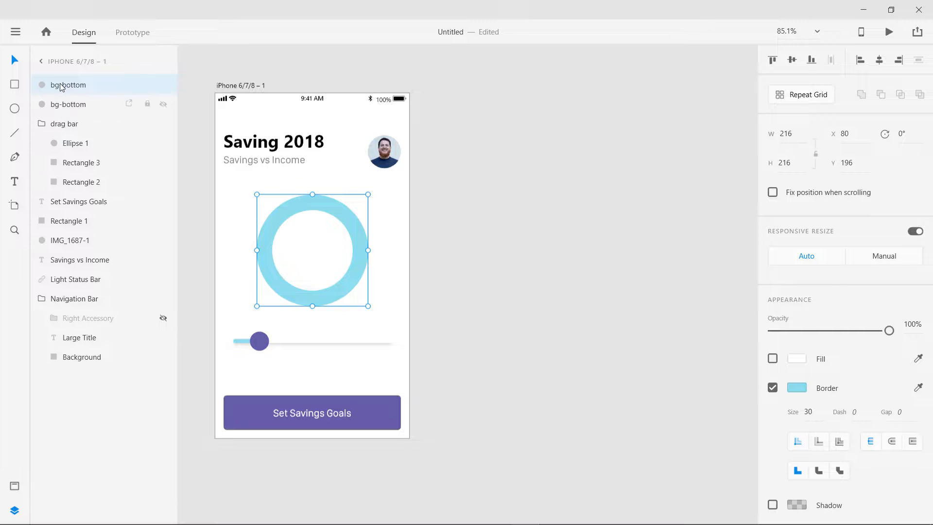
{"action": "double_click", "coordinate": [71, 86]}
{"action": "left_click", "coordinate": [71, 87]}
{"action": "left_click_drag", "start_coordinate": [62, 86], "coordinate": [91, 88]}
{"action": "type", "text": "top"}
{"action": "key", "text": "Return"}
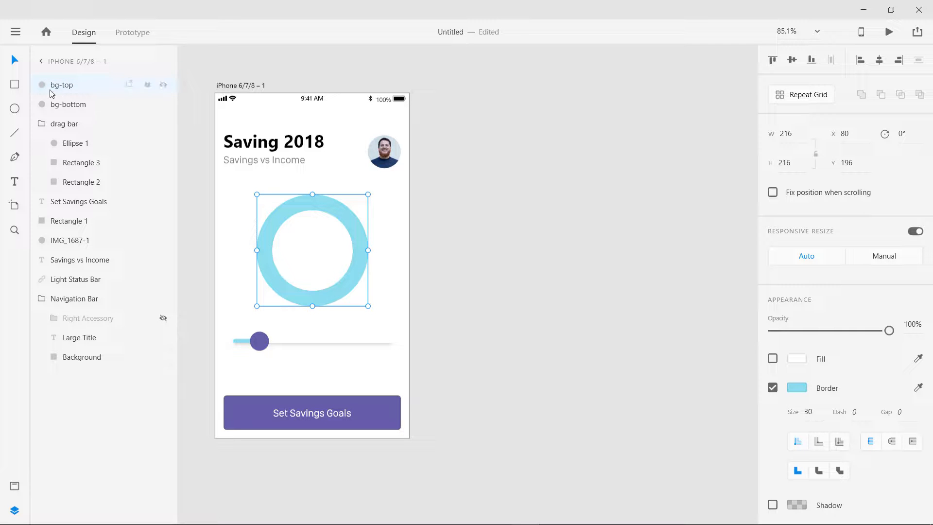
Step: Duplicate the bg-top ring in place and select the uppermost copy
{"action": "key", "text": "ctrl+d"}
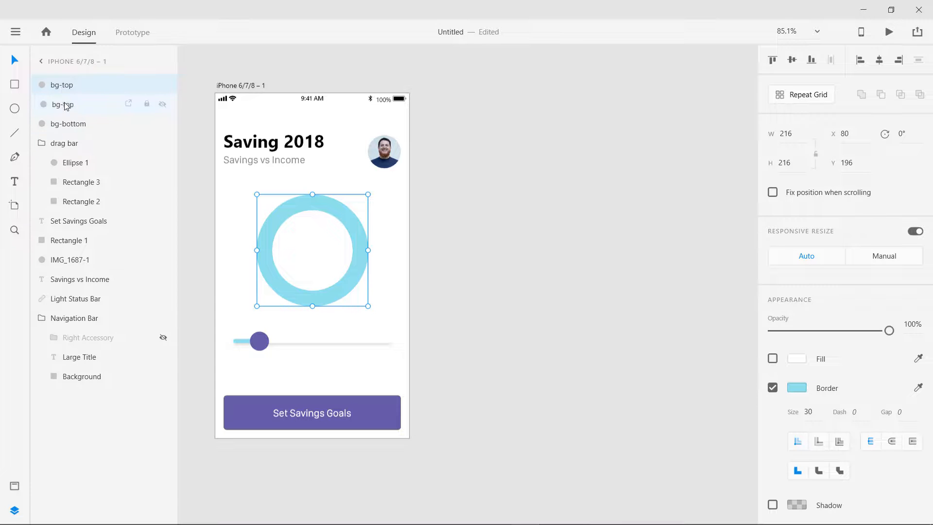
{"action": "left_click", "coordinate": [64, 124]}
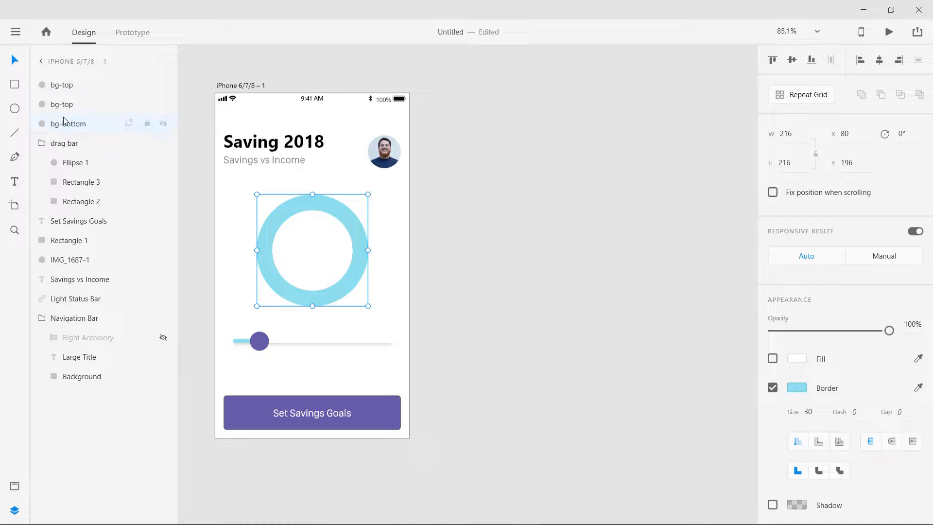
{"action": "left_click", "coordinate": [65, 88]}
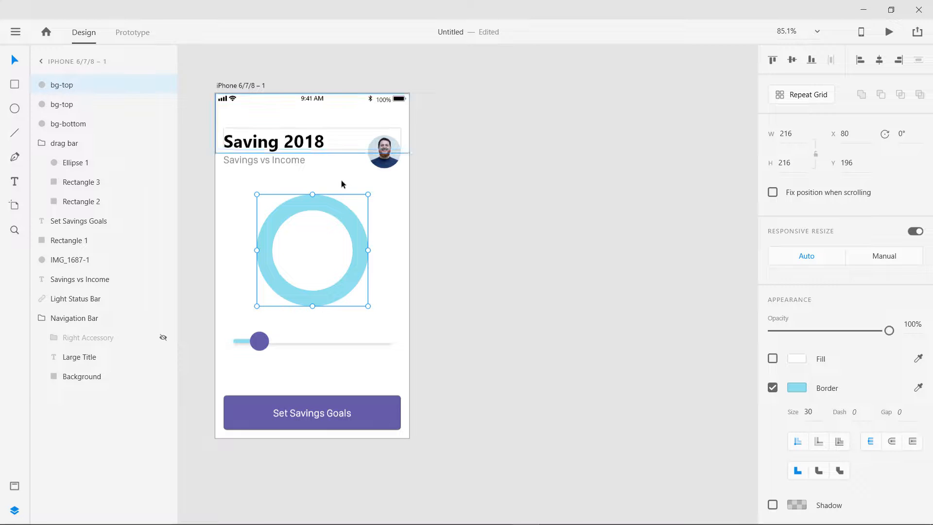
Step: Set the uppermost ring's border color to #D63580 and save that color as a swatch
{"action": "left_click", "coordinate": [796, 388]}
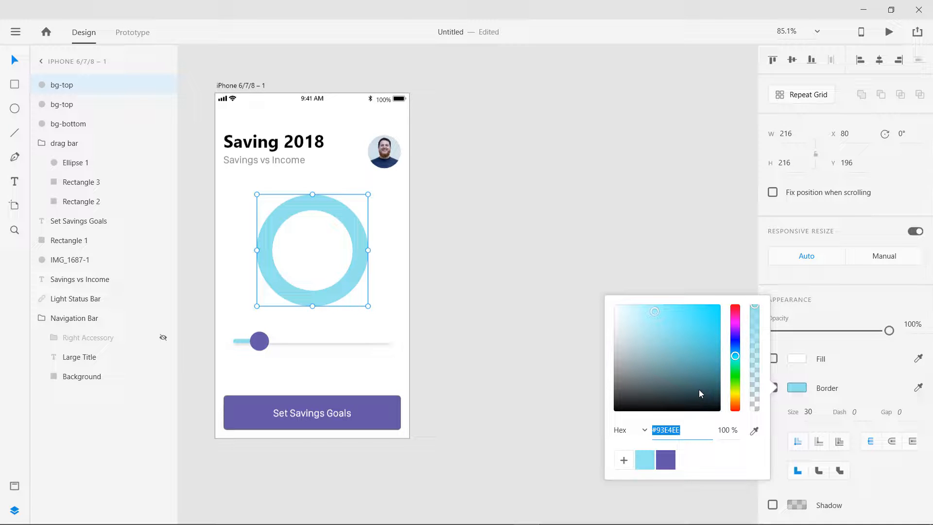
{"action": "type", "text": "d63580"}
{"action": "key", "text": "Return"}
{"action": "left_click", "coordinate": [624, 460]}
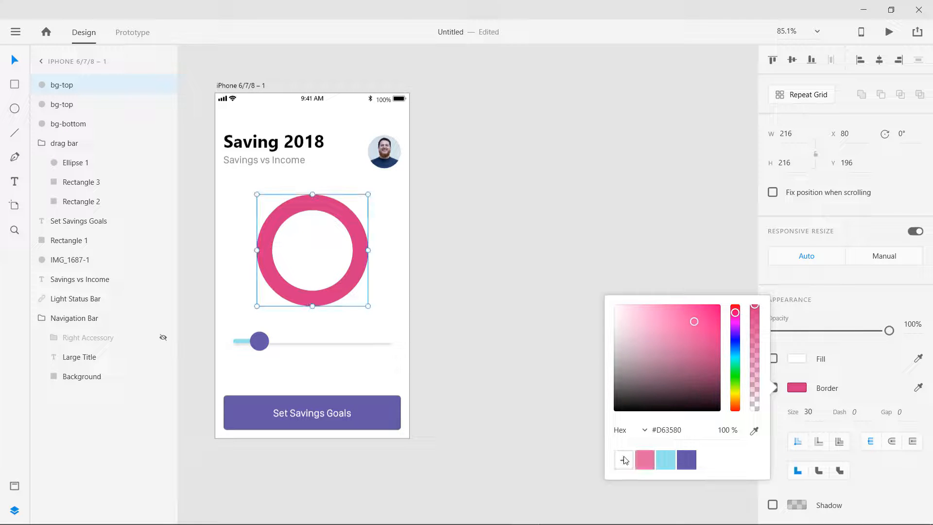
{"action": "left_click", "coordinate": [534, 370]}
{"action": "left_click", "coordinate": [364, 272]}
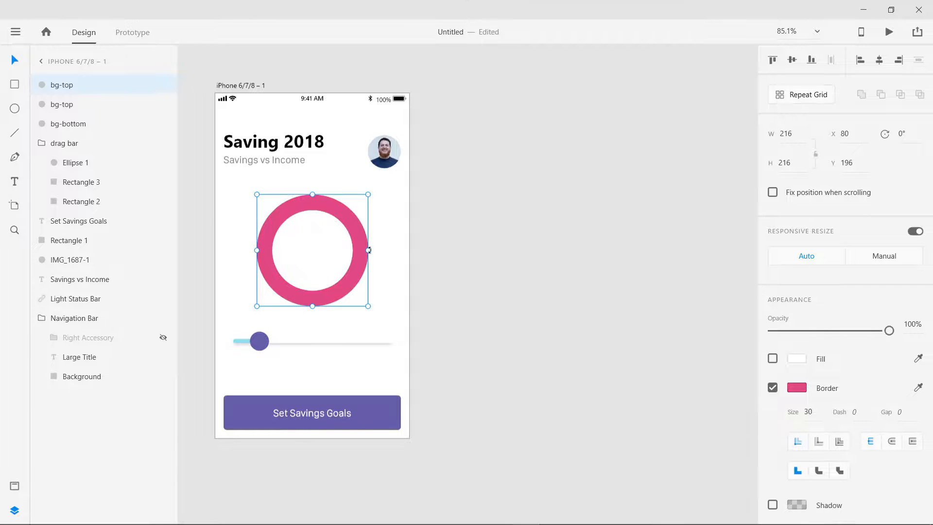
Step: Rename the pink ring's layer to "moving"
{"action": "double_click", "coordinate": [68, 86]}
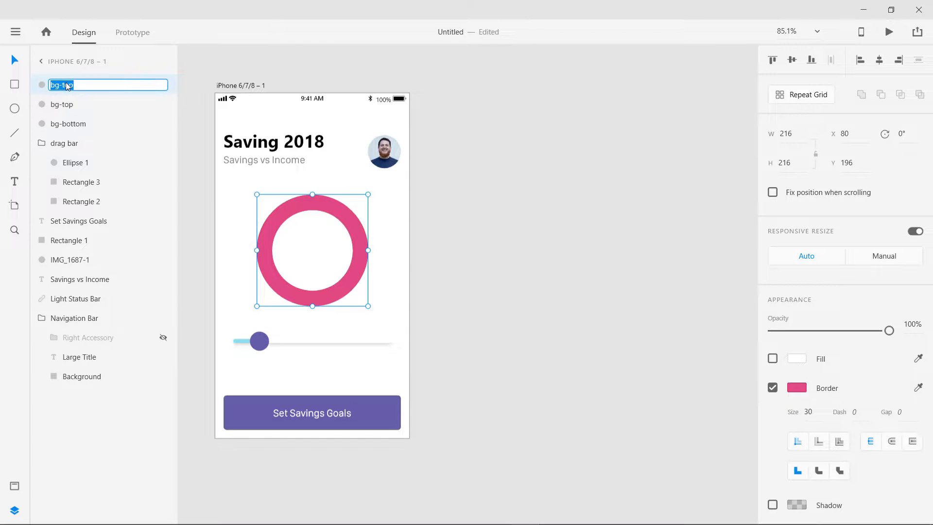
{"action": "type", "text": "moving"}
{"action": "key", "text": "Return"}
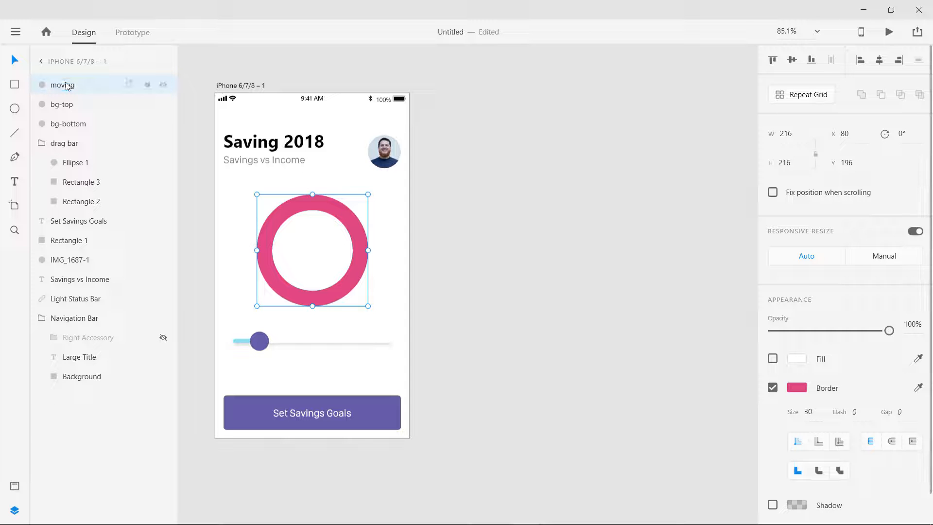
Step: Give the moving ring's border a dash of 30, a gap of 1000 and round caps
{"action": "left_click", "coordinate": [854, 412]}
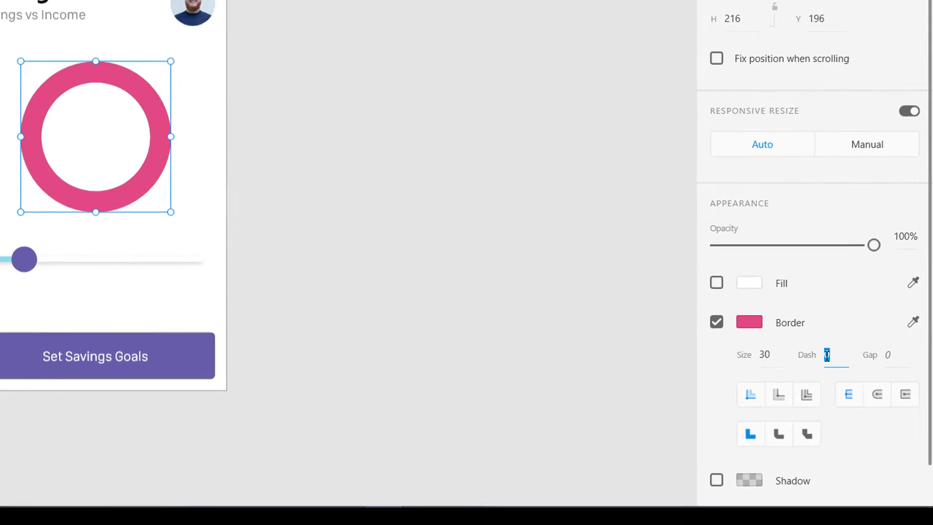
{"action": "type", "text": "30"}
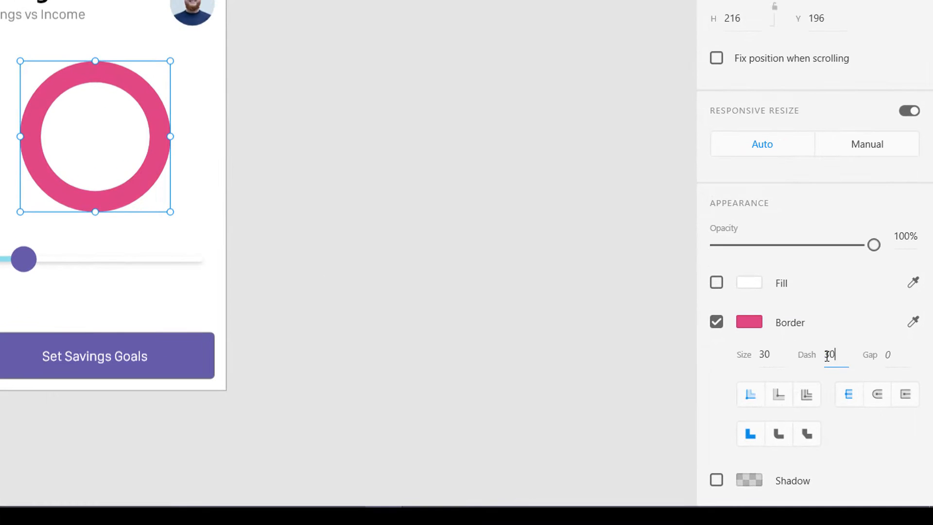
{"action": "key", "text": "Tab"}
{"action": "type", "text": "1000"}
{"action": "key", "text": "Return"}
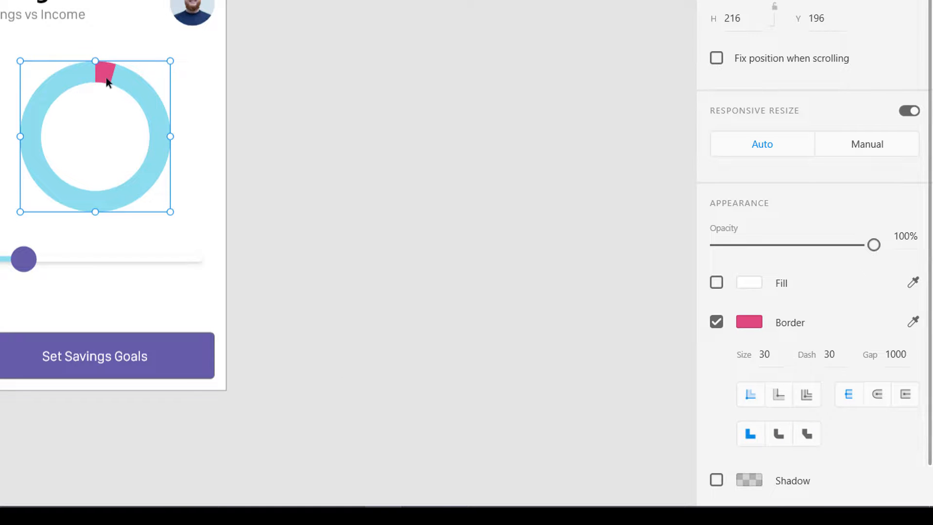
{"action": "left_click", "coordinate": [878, 396]}
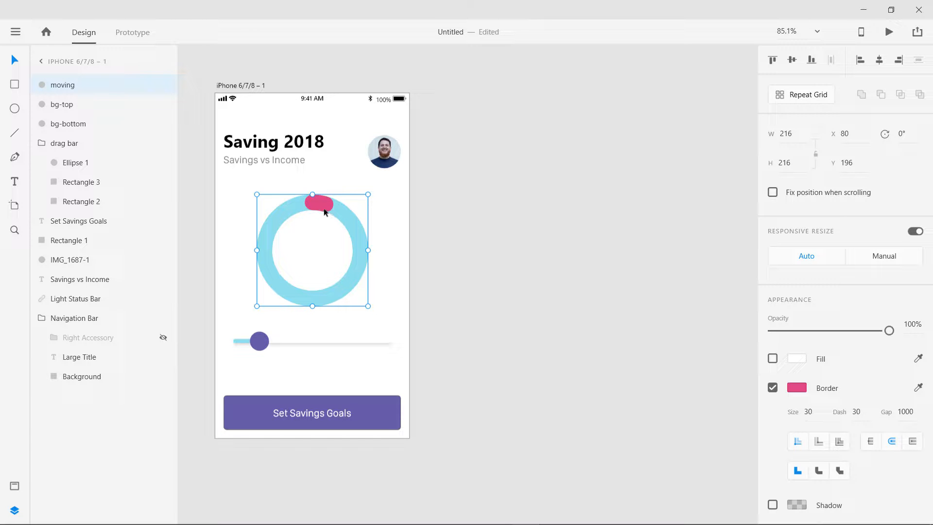
{"action": "left_click", "coordinate": [483, 240]}
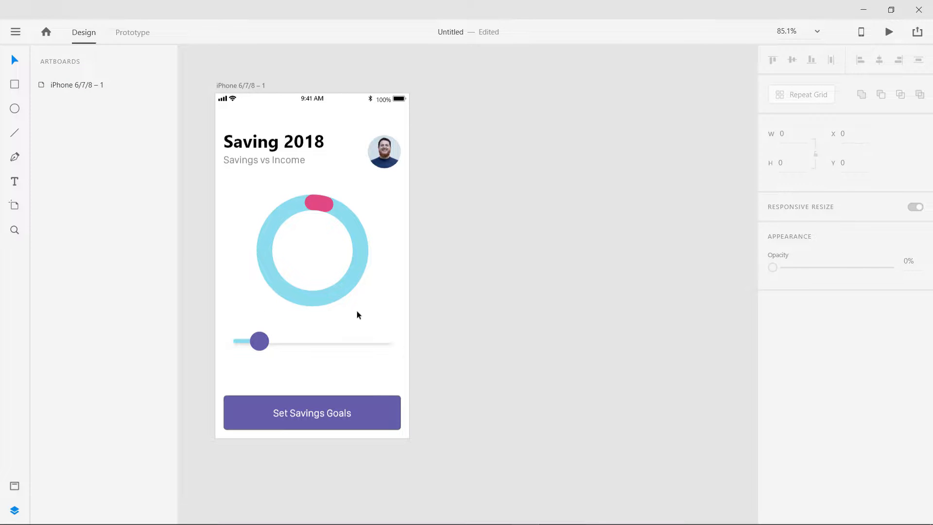
{"action": "left_click", "coordinate": [323, 203]}
{"action": "left_click", "coordinate": [496, 236]}
{"action": "left_click", "coordinate": [328, 202]}
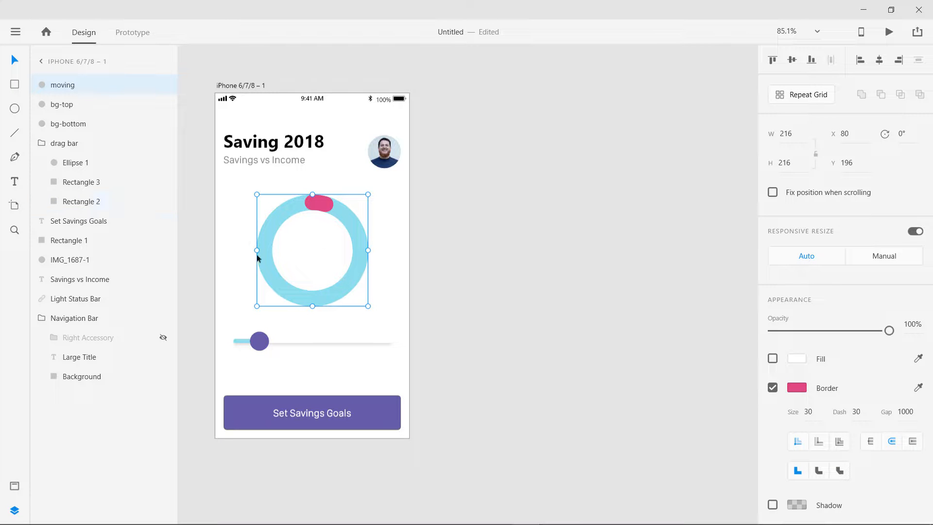
Step: Add a text column inside the ring listing the digits 1 to 9, one per line
{"action": "left_click", "coordinate": [15, 182]}
{"action": "left_click", "coordinate": [302, 250]}
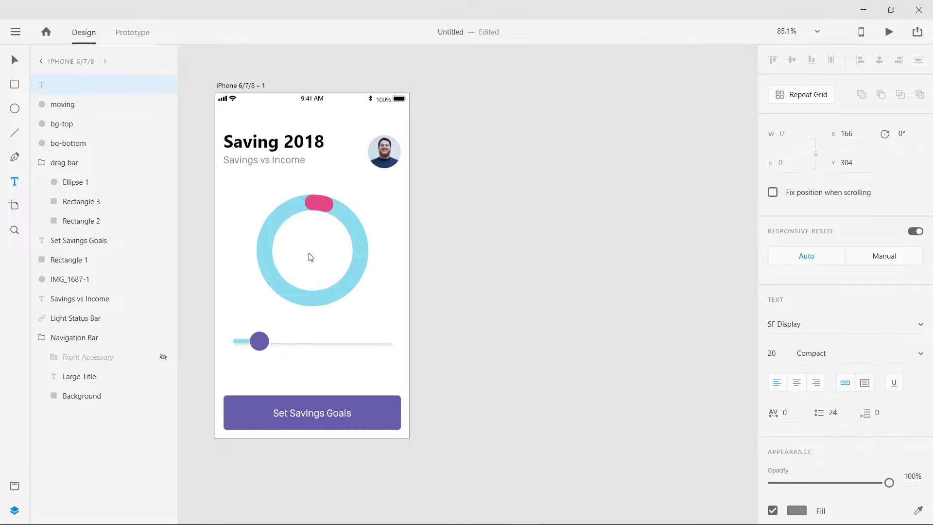
{"action": "type", "text": "1 2 3 4"}
{"action": "key", "text": "Return"}
{"action": "type", "text": "5 "}
{"action": "type", "text": "6"}
{"action": "key", "text": "Return"}
{"action": "type", "text": "7"}
{"action": "key", "text": "Return"}
{"action": "type", "text": "8"}
{"action": "key", "text": "Return"}
{"action": "type", "text": "9"}
{"action": "key", "text": "Escape"}
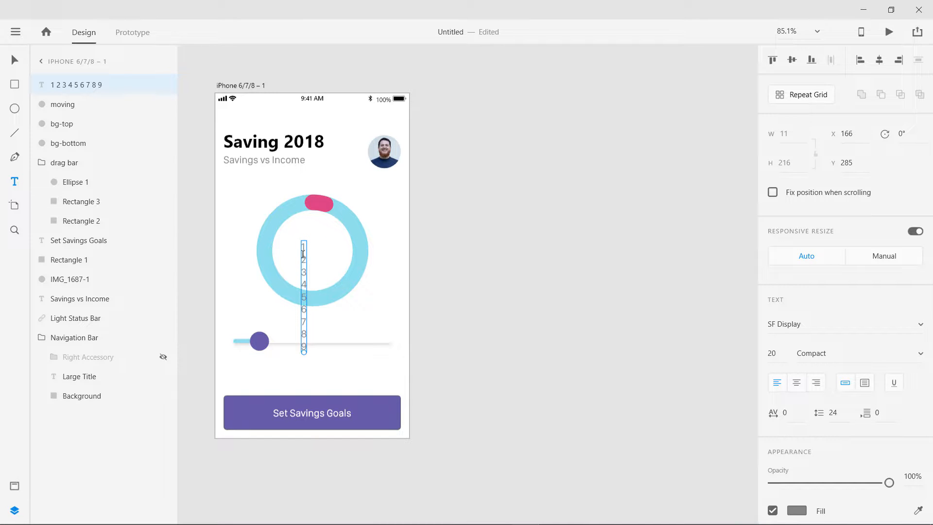
Step: Duplicate the digit column directly to its right and set both columns to font size 32
{"action": "left_click_drag", "start_coordinate": [303, 253], "coordinate": [322, 261]}
{"action": "key", "text": "Delete"}
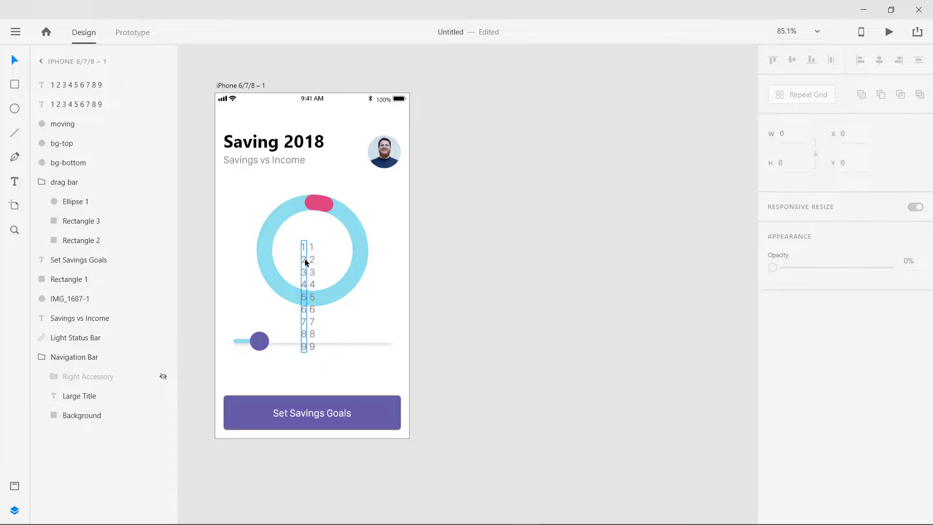
{"action": "left_click", "coordinate": [306, 262]}
{"action": "left_click", "coordinate": [313, 263], "text": "shift"}
{"action": "left_click", "coordinate": [756, 356]}
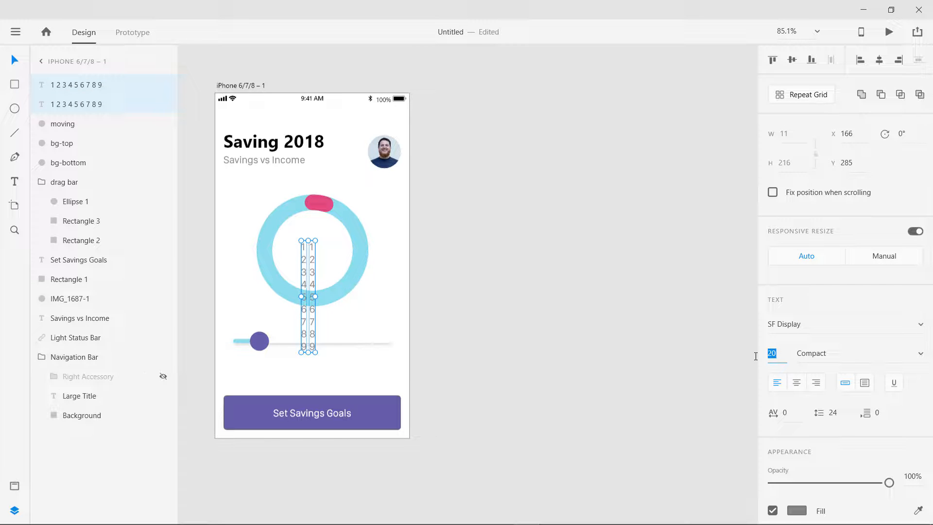
{"action": "type", "text": "32"}
{"action": "key", "text": "Return"}
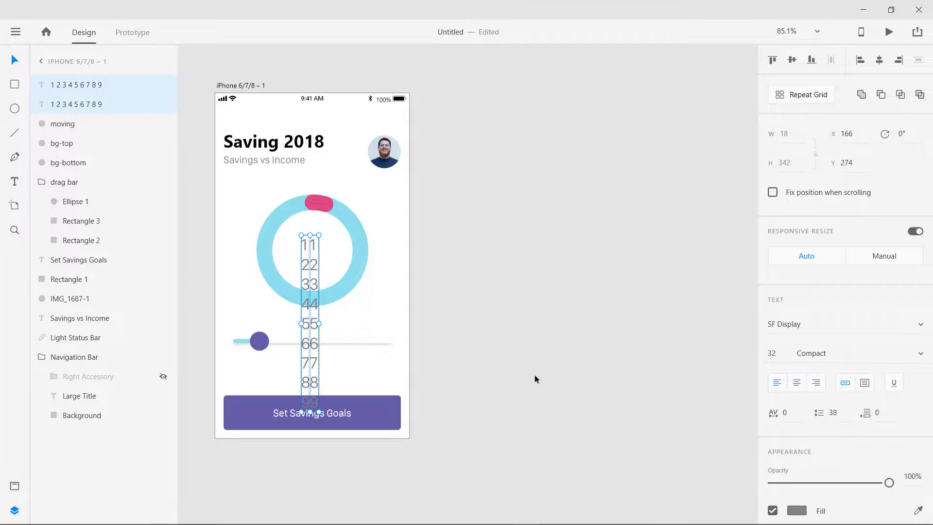
Step: Nudge the right-hand digit column two pixels to the right, to X 184
{"action": "left_click", "coordinate": [519, 330]}
{"action": "left_click", "coordinate": [315, 287]}
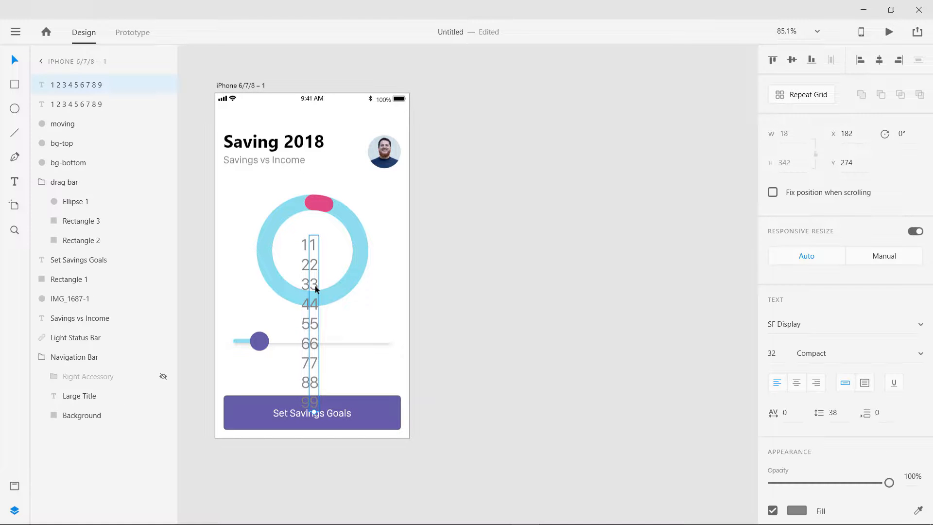
{"action": "key", "text": "Right"}
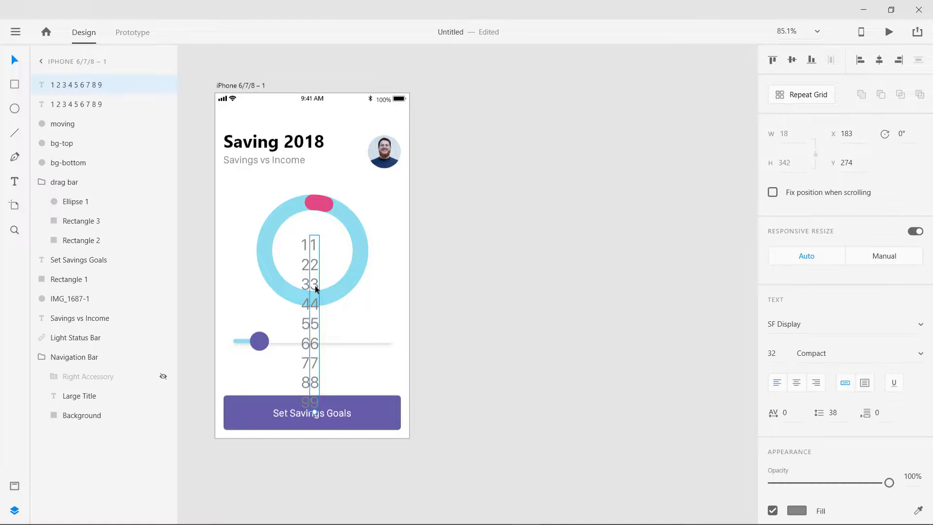
{"action": "key", "text": "Right"}
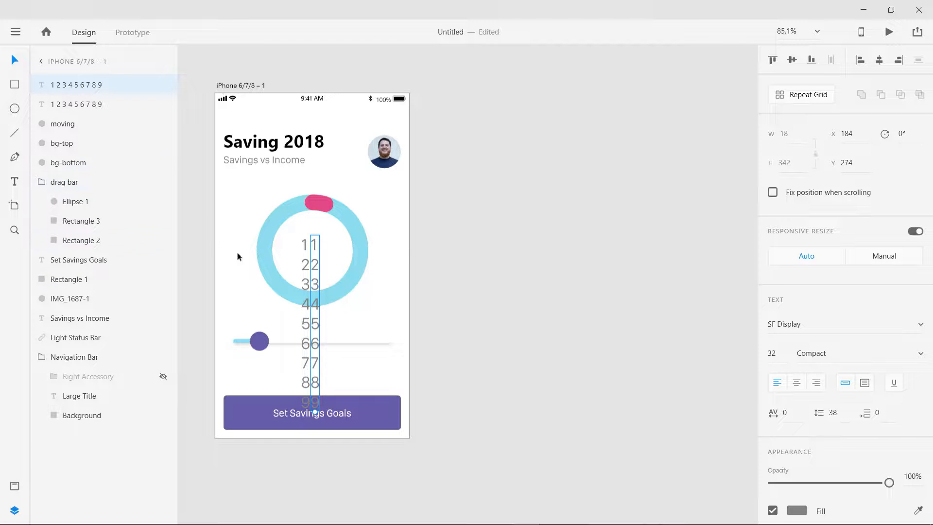
Step: Duplicate the right-hand digit column to its right at X 202 and replace the copy's text with %
{"action": "left_click_drag", "start_coordinate": [315, 269], "coordinate": [326, 269]}
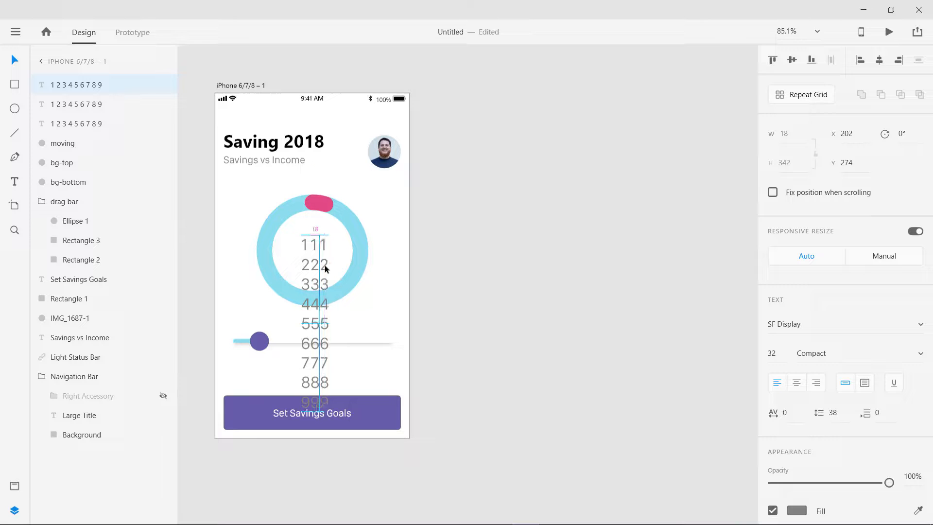
{"action": "double_click", "coordinate": [325, 268]}
{"action": "key", "text": "BackSpace"}
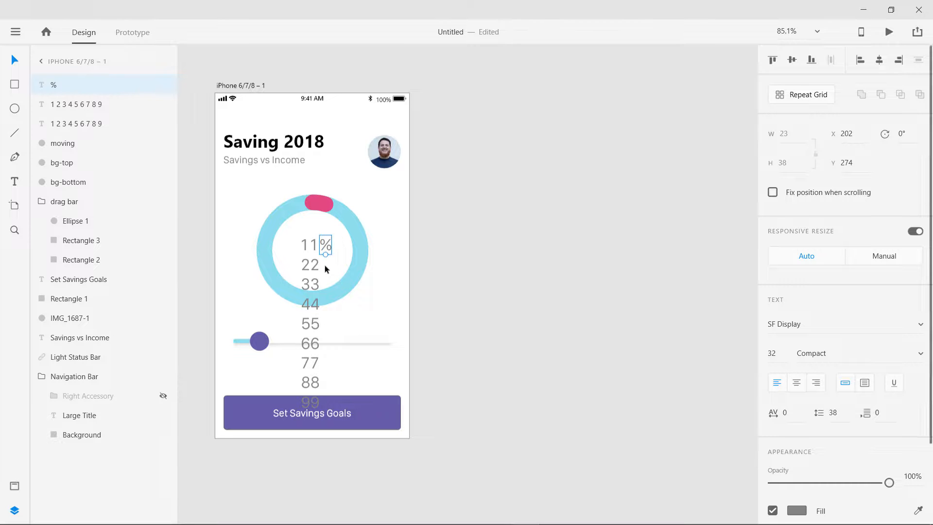
{"action": "left_click", "coordinate": [508, 265]}
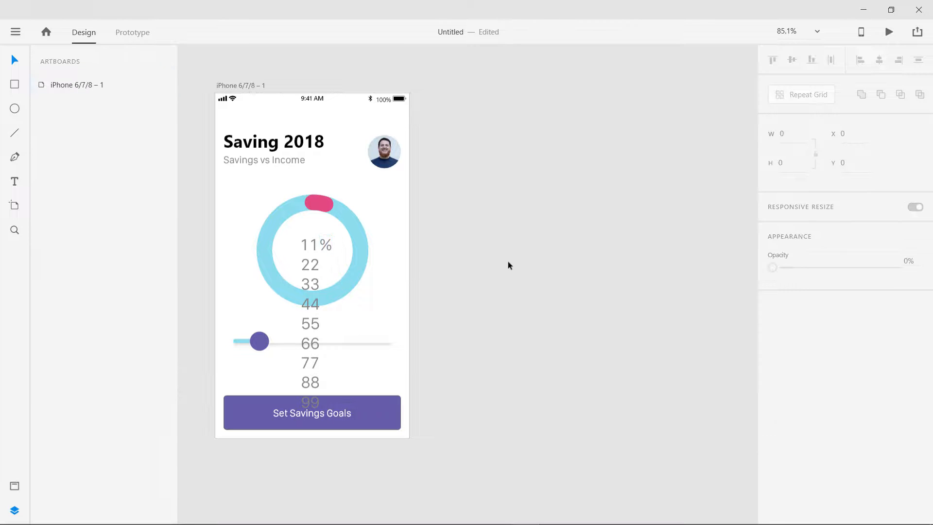
{"action": "triple_click", "coordinate": [314, 251]}
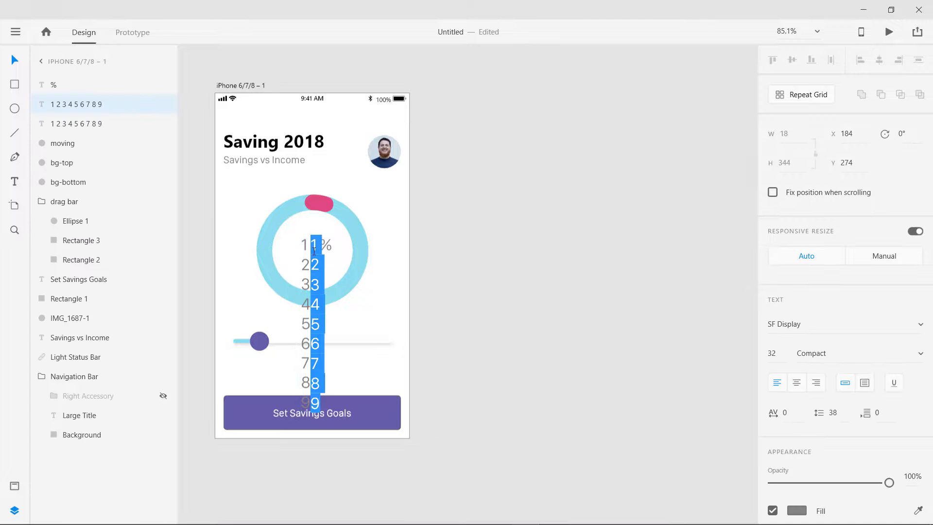
{"action": "type", "text": "4"}
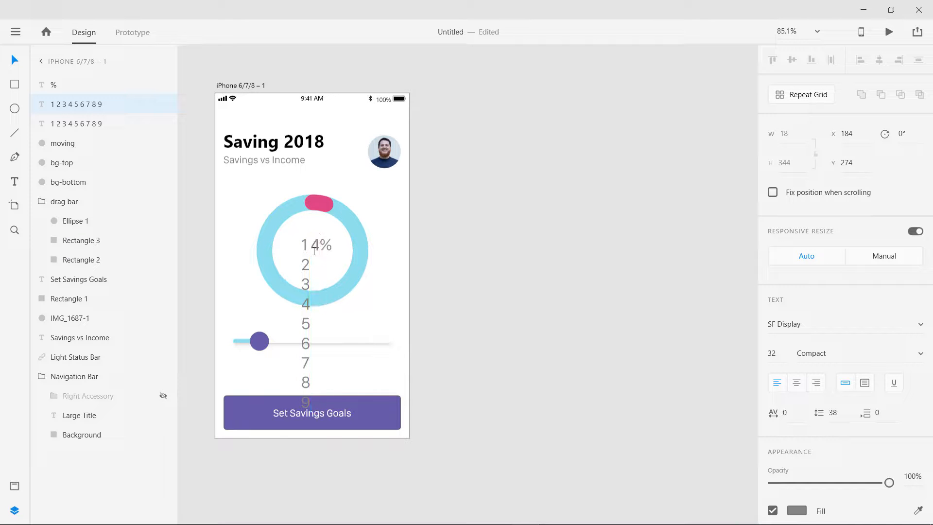
{"action": "key", "text": "Return"}
{"action": "type", "text": "5"}
{"action": "key", "text": "Return"}
{"action": "type", "text": "6"}
{"action": "key", "text": "Return"}
{"action": "type", "text": "7"}
{"action": "key", "text": "Return"}
{"action": "type", "text": "8"}
{"action": "key", "text": "Return"}
{"action": "type", "text": "9"}
{"action": "key", "text": "Return"}
{"action": "type", "text": "0"}
{"action": "key", "text": "Return"}
{"action": "type", "text": "1"}
{"action": "key", "text": "Return"}
{"action": "type", "text": "2 3"}
{"action": "key", "text": "Return"}
{"action": "type", "text": "4"}
{"action": "key", "text": "Return"}
{"action": "type", "text": "56"}
{"action": "key", "text": "Return"}
{"action": "type", "text": "7"}
{"action": "key", "text": "Escape"}
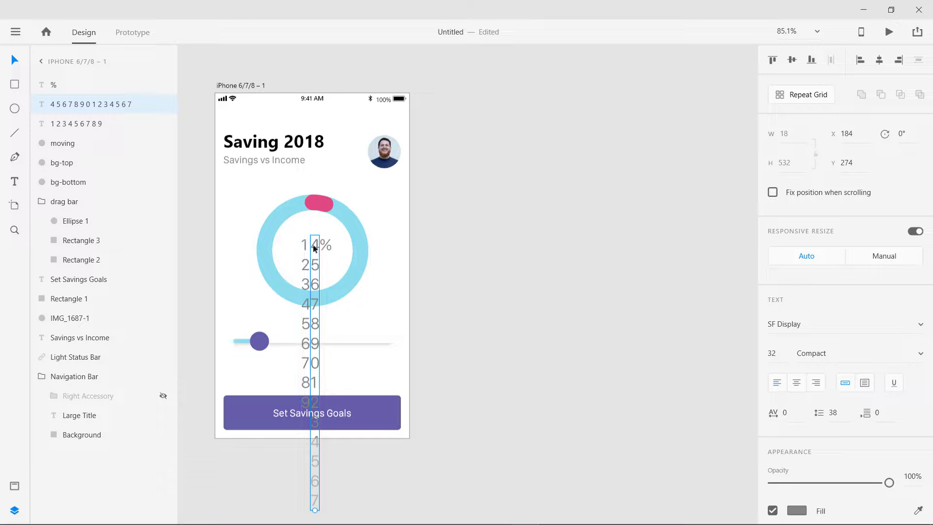
Step: Draw a 59 × 38 rectangle over the first row of text and mask the % sign and both digit columns with it
{"action": "left_click", "coordinate": [18, 87]}
{"action": "left_click_drag", "start_coordinate": [301, 236], "coordinate": [332, 254]}
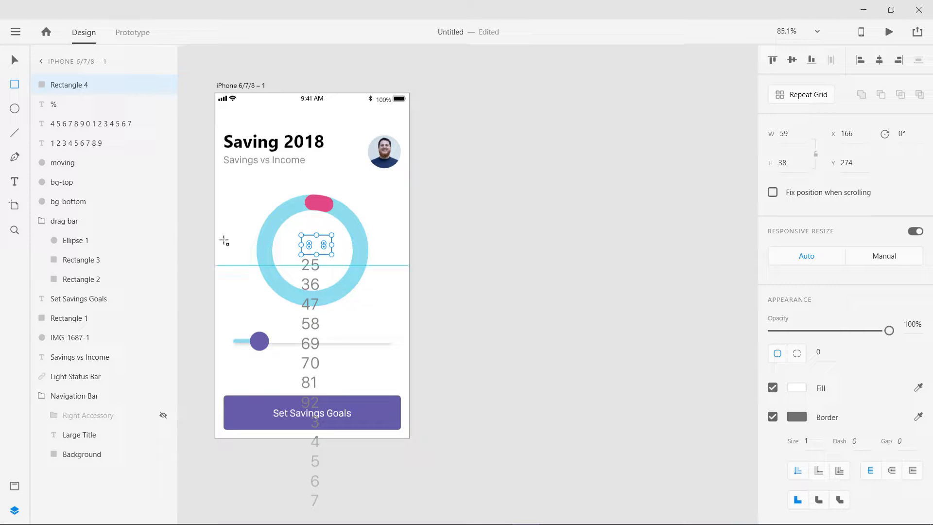
{"action": "left_click", "coordinate": [66, 143]}
{"action": "left_click", "coordinate": [73, 86], "text": "shift"}
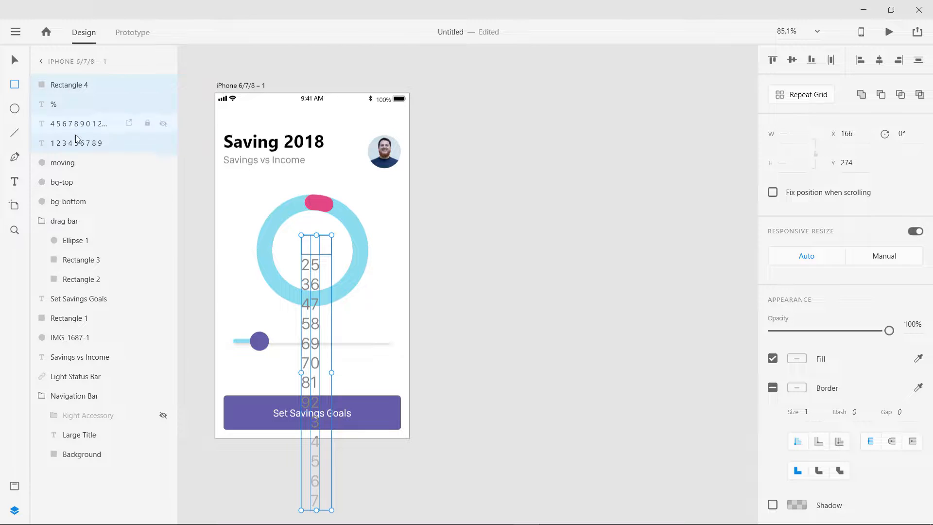
{"action": "right_click", "coordinate": [72, 91]}
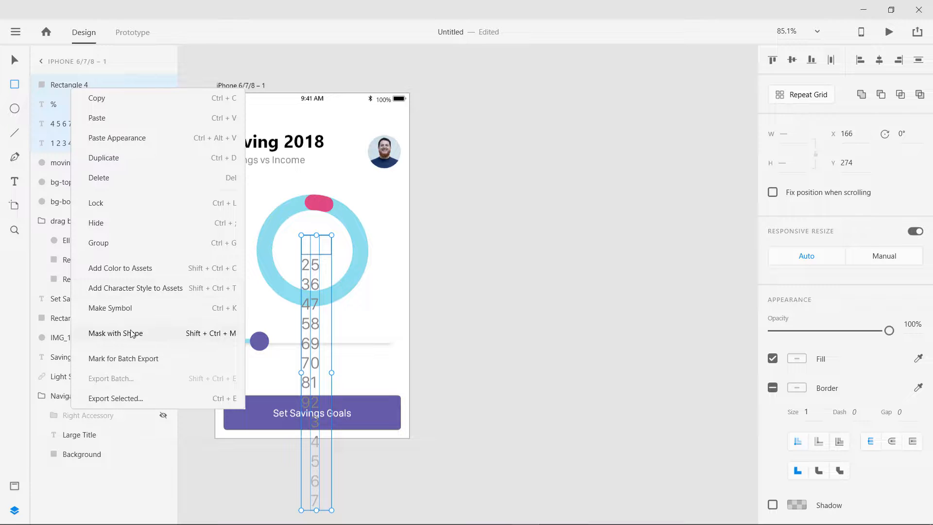
{"action": "left_click", "coordinate": [132, 334]}
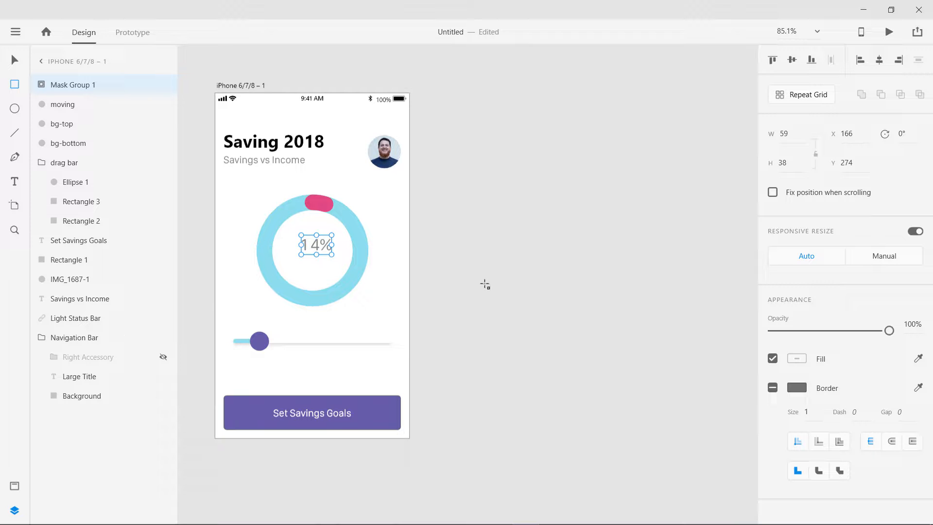
Step: Move the masked percentage to the ring's center, at X 158 and Y 275
{"action": "key", "text": "v"}
{"action": "left_click_drag", "start_coordinate": [317, 246], "coordinate": [314, 250]}
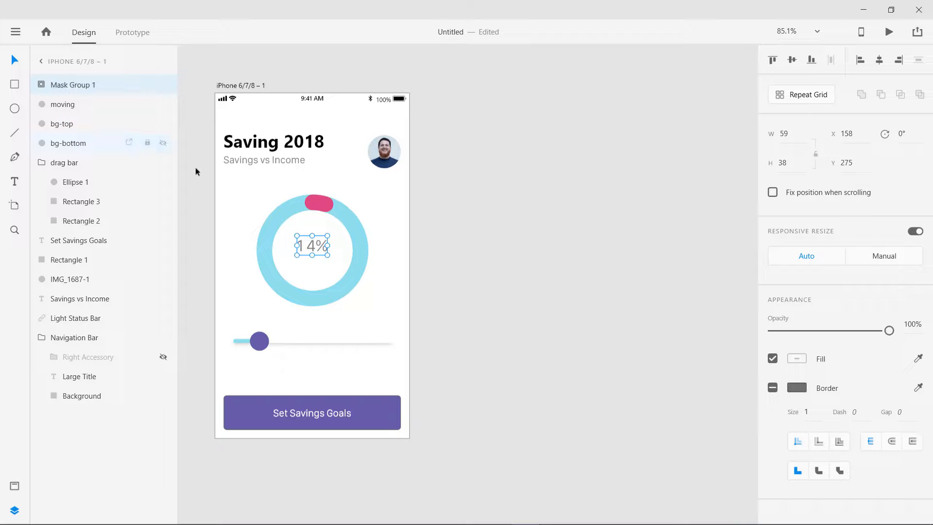
Step: Duplicate the masked percentage, place the copy just above the slider knob at X 66, Y 423, and open its mask group
{"action": "key", "text": "ctrl+shift+m"}
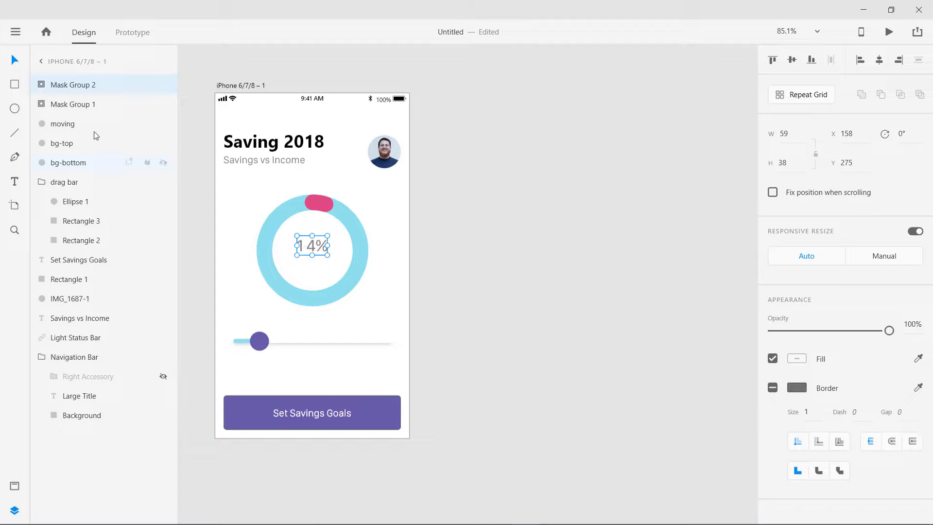
{"action": "left_click_drag", "start_coordinate": [310, 247], "coordinate": [264, 323]}
{"action": "double_click", "coordinate": [264, 323]}
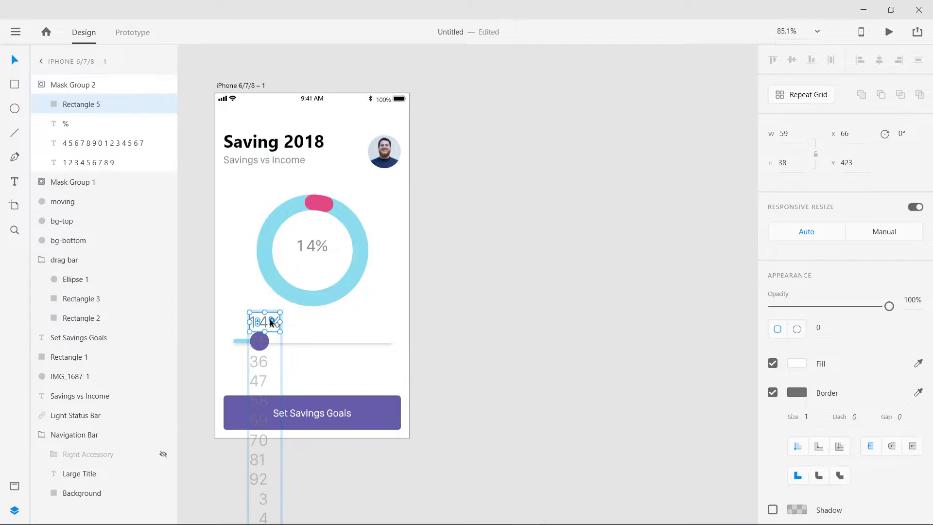
Step: In the copied mask group, delete the % sign, duplicate the second digit column and move the copy 20 px right to X 104
{"action": "left_click", "coordinate": [76, 128]}
{"action": "key", "text": "Delete"}
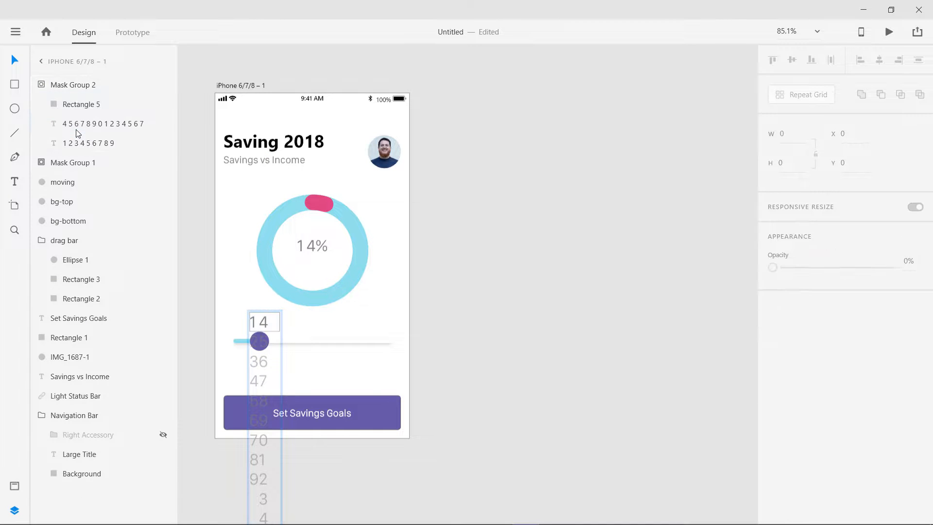
{"action": "left_click", "coordinate": [81, 125]}
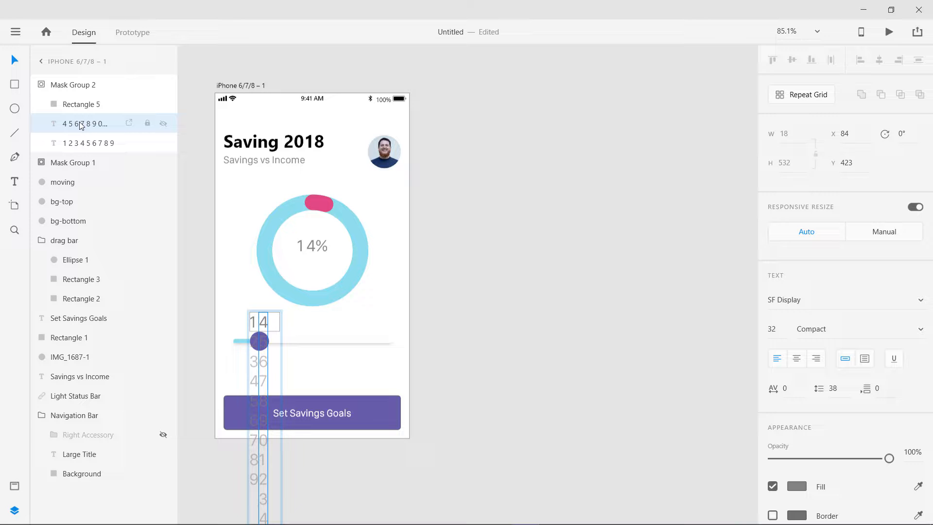
{"action": "key", "text": "ctrl+d"}
{"action": "key", "text": "shift+Right"}
{"action": "key", "text": "shift+Right"}
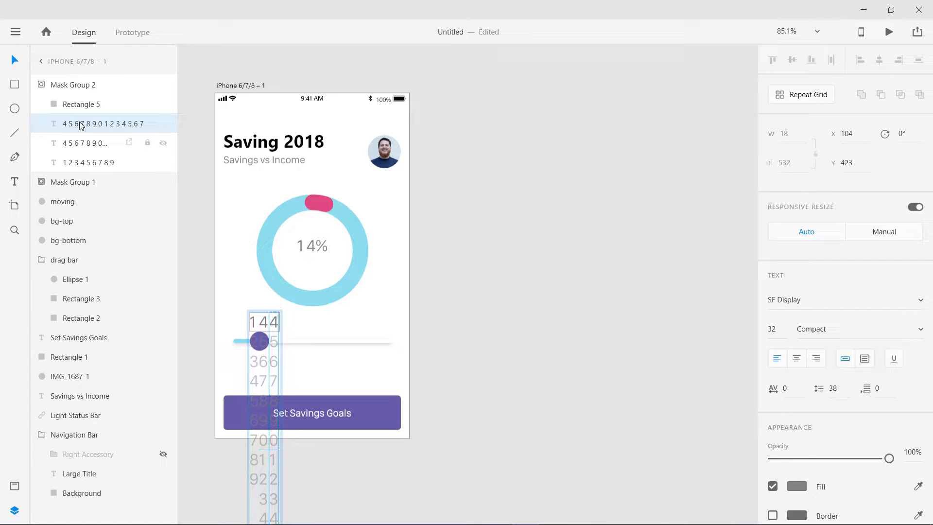
Step: Remove the first line, 4, from the third digit column so it starts with 5
{"action": "double_click", "coordinate": [275, 327]}
{"action": "key", "text": "Left"}
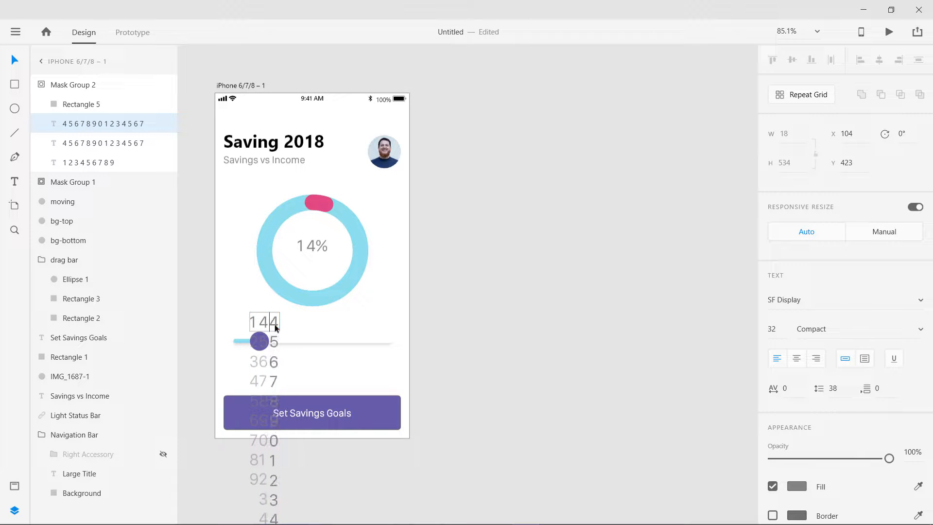
{"action": "key", "text": "Delete"}
{"action": "key", "text": "Delete"}
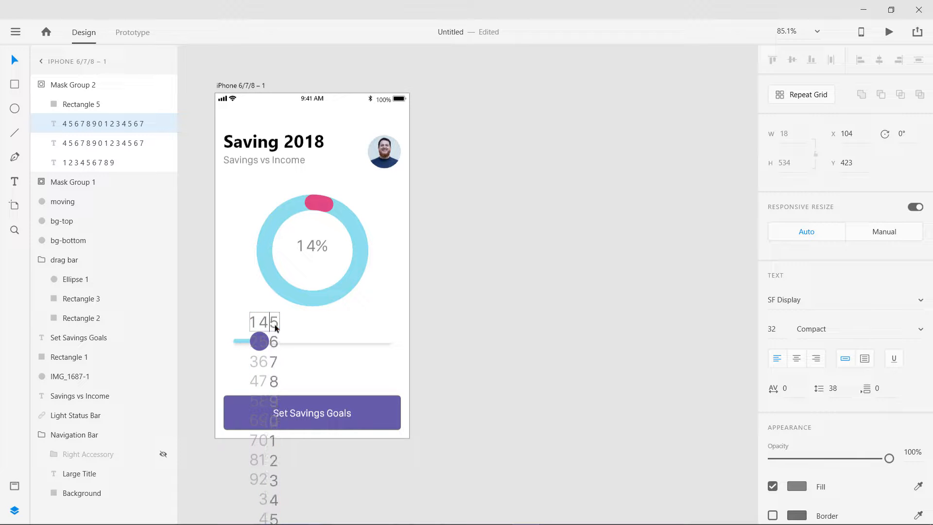
{"action": "key", "text": "Escape"}
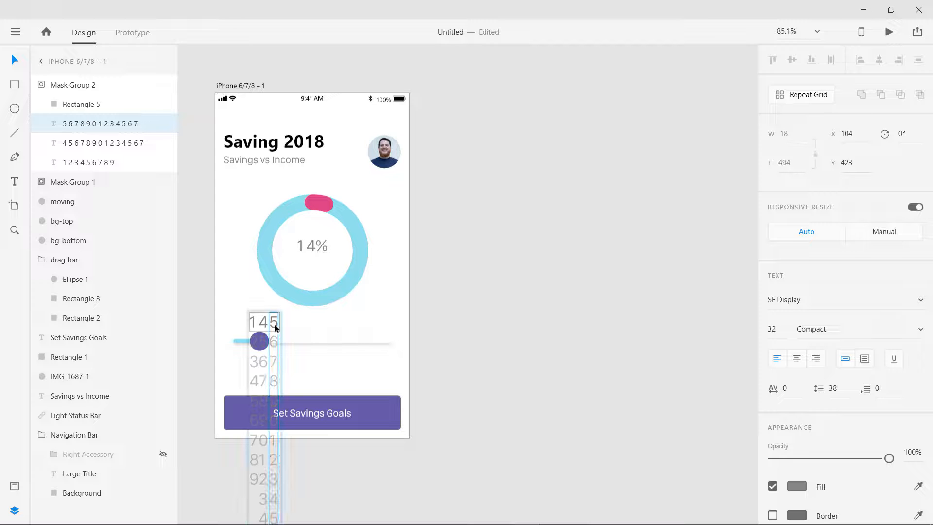
Step: Widen the copied group's mask rectangle to 81 and shift all three digit columns right, with the first at X 86
{"action": "left_click", "coordinate": [78, 104]}
{"action": "left_click_drag", "start_coordinate": [280, 322], "coordinate": [292, 324]}
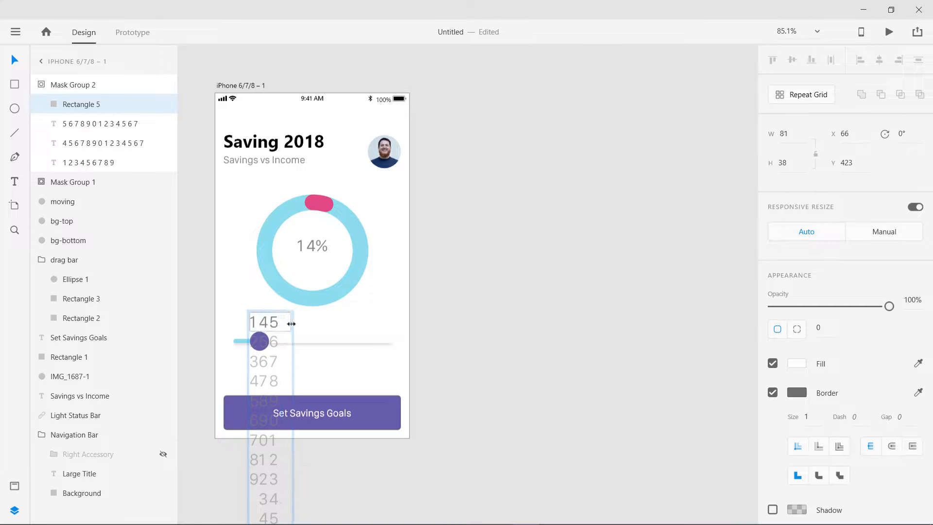
{"action": "left_click", "coordinate": [92, 123]}
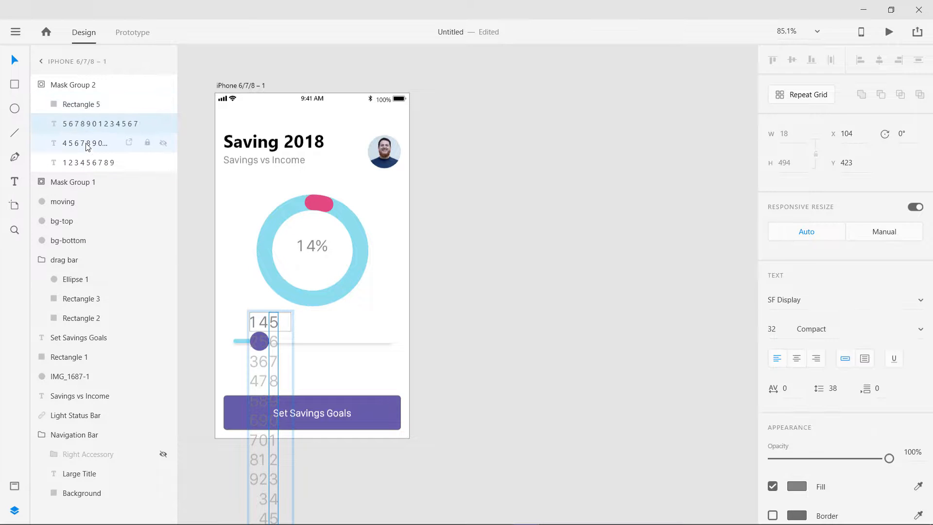
{"action": "left_click", "coordinate": [88, 164], "text": "shift"}
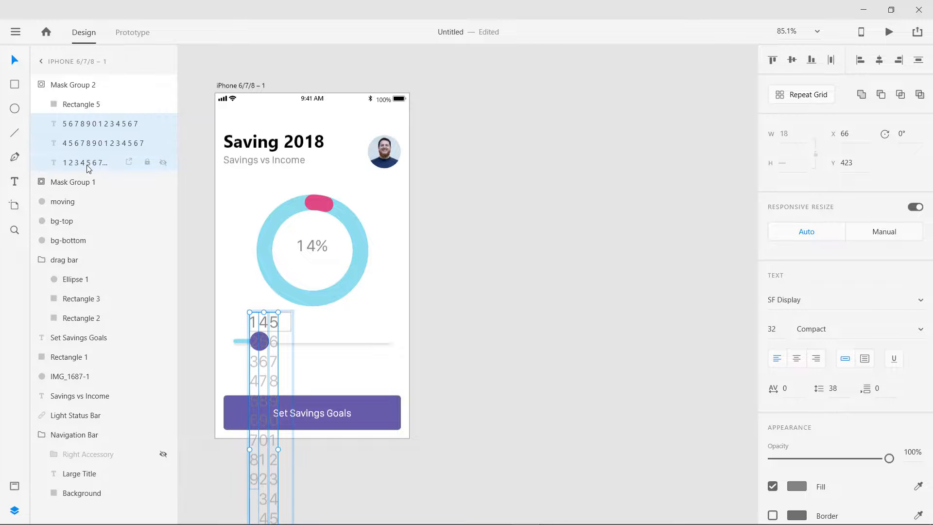
{"action": "key", "text": "shift+Right"}
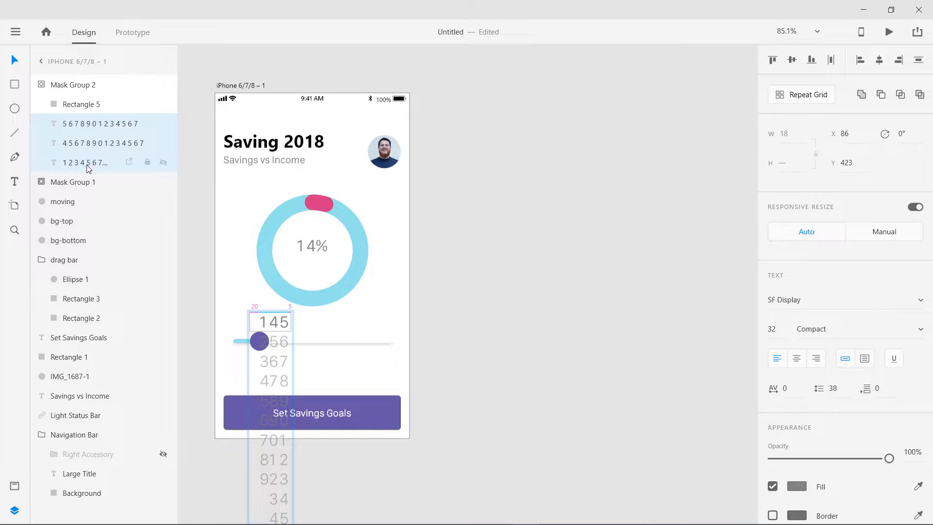
Step: Add a $ text inside the mask group and align it just before the first digit at Y 423
{"action": "left_click", "coordinate": [16, 183]}
{"action": "left_click", "coordinate": [252, 323]}
{"action": "left_click", "coordinate": [252, 323]}
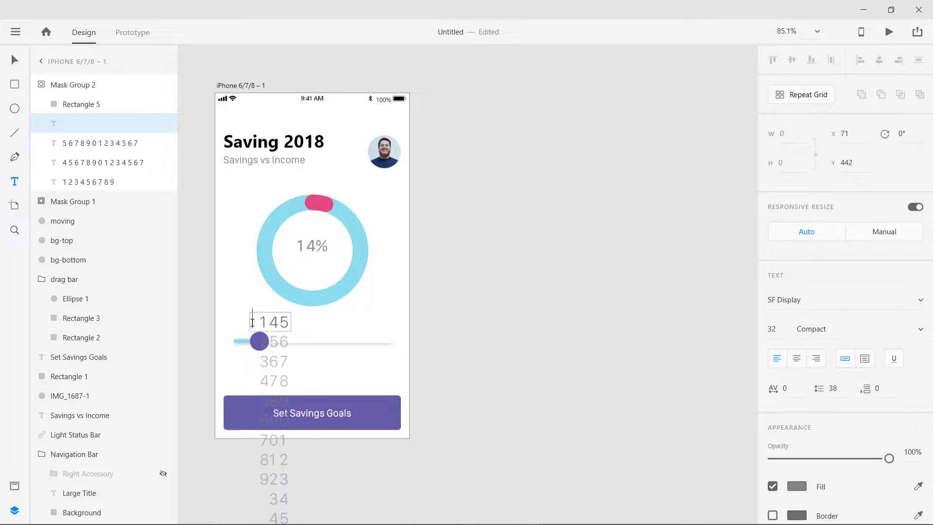
{"action": "type", "text": "$"}
{"action": "key", "text": "Escape"}
{"action": "key", "text": "Down"}
{"action": "key", "text": "Down"}
{"action": "key", "text": "Down"}
{"action": "key", "text": "Down"}
{"action": "key", "text": "Down"}
{"action": "key", "text": "Down"}
{"action": "key", "text": "Down"}
{"action": "key", "text": "Left"}
{"action": "key", "text": "Left"}
{"action": "key", "text": "Left"}
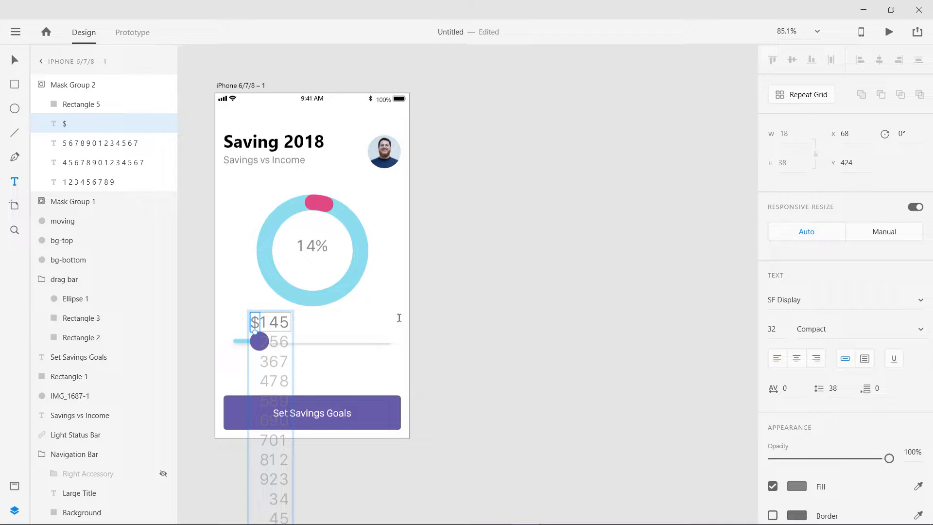
{"action": "key", "text": "Up"}
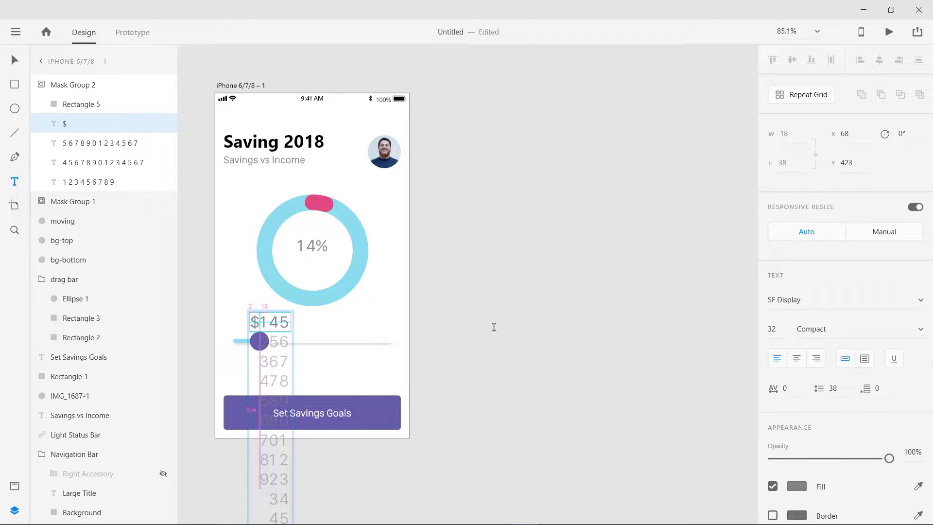
{"action": "key", "text": "Left"}
{"action": "key", "text": "Escape"}
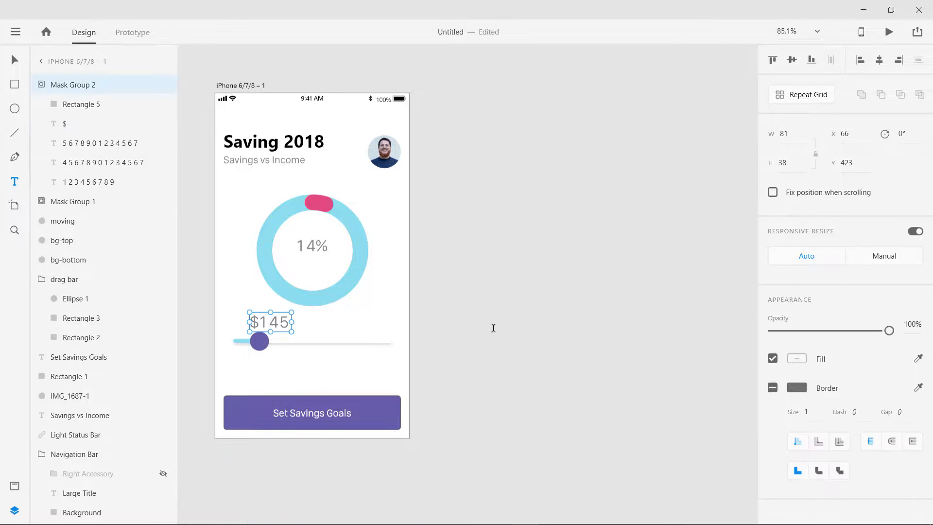
Step: Move the masked dollar amount left to X 37, level with the start of the slider bar
{"action": "left_click", "coordinate": [491, 328]}
{"action": "left_click", "coordinate": [274, 324]}
{"action": "key", "text": "v"}
{"action": "key", "text": "shift+Left"}
{"action": "key", "text": "shift+Left"}
{"action": "key", "text": "Left"}
{"action": "key", "text": "Left"}
{"action": "key", "text": "Left"}
{"action": "key", "text": "Left"}
{"action": "key", "text": "Left"}
{"action": "key", "text": "Left"}
{"action": "key", "text": "Left"}
{"action": "key", "text": "Left"}
{"action": "key", "text": "Left"}
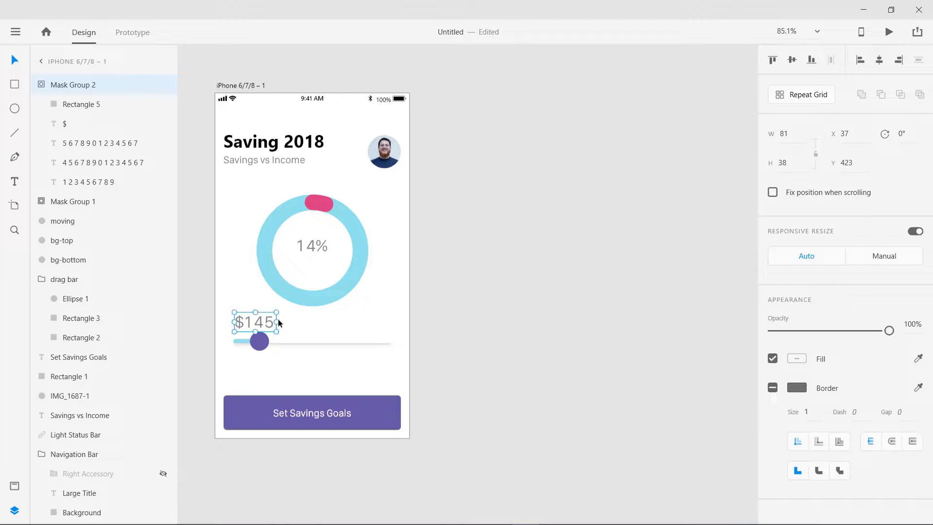
Step: Copy the Savings vs Income subtitle, shorten it to Savings and place it below the percentage in the ring at X 155, Y 313
{"action": "left_click", "coordinate": [314, 251]}
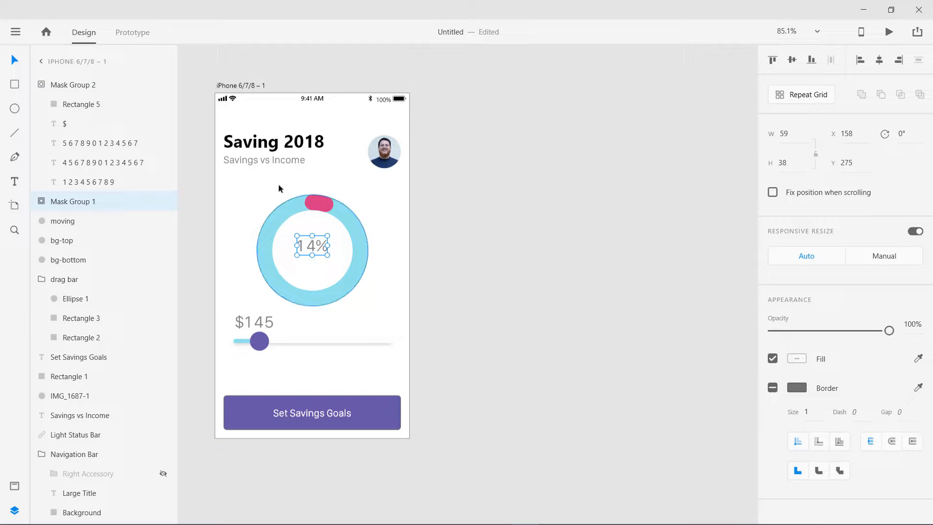
{"action": "left_click", "coordinate": [278, 161]}
{"action": "left_click_drag", "start_coordinate": [272, 161], "coordinate": [364, 264]}
{"action": "double_click", "coordinate": [323, 263]}
{"action": "key", "text": "BackSpace"}
{"action": "key", "text": "BackSpace"}
{"action": "key", "text": "Escape"}
{"action": "left_click_drag", "start_coordinate": [294, 261], "coordinate": [312, 262]}
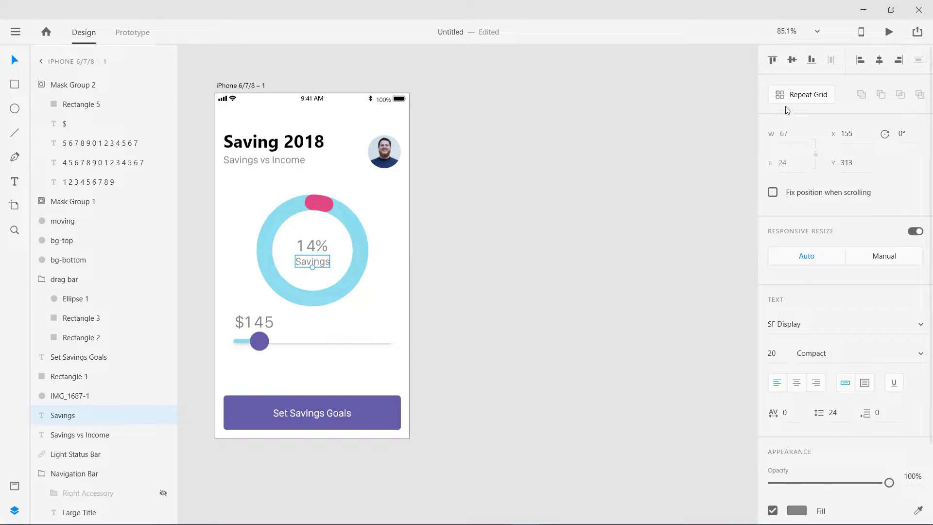
{"action": "left_click", "coordinate": [506, 294]}
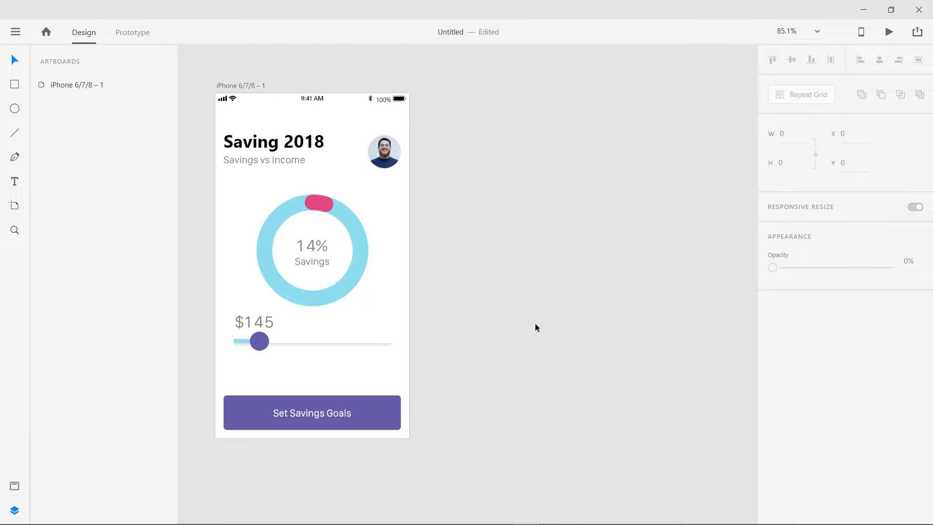
Step: Add a drop shadow with X 0, Y 3 and blur 6 to the purple slider knob
{"action": "left_click", "coordinate": [270, 346]}
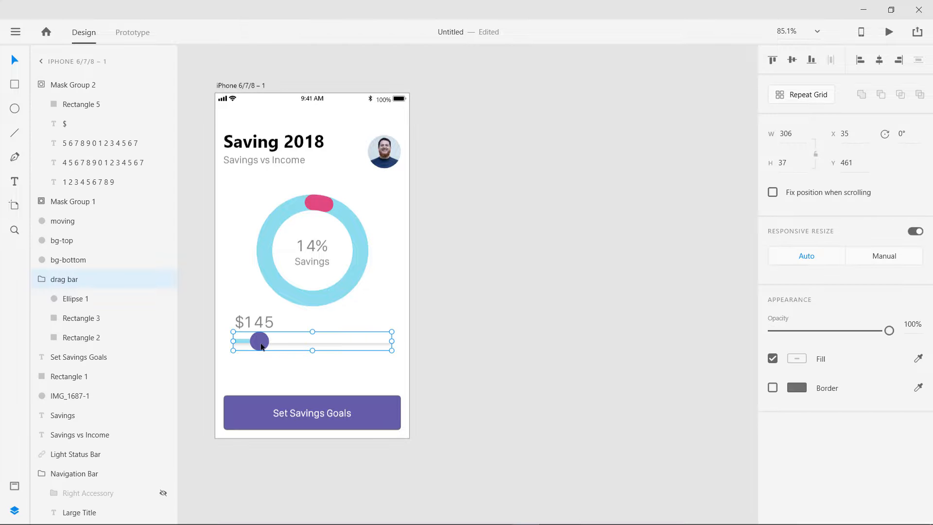
{"action": "double_click", "coordinate": [261, 343]}
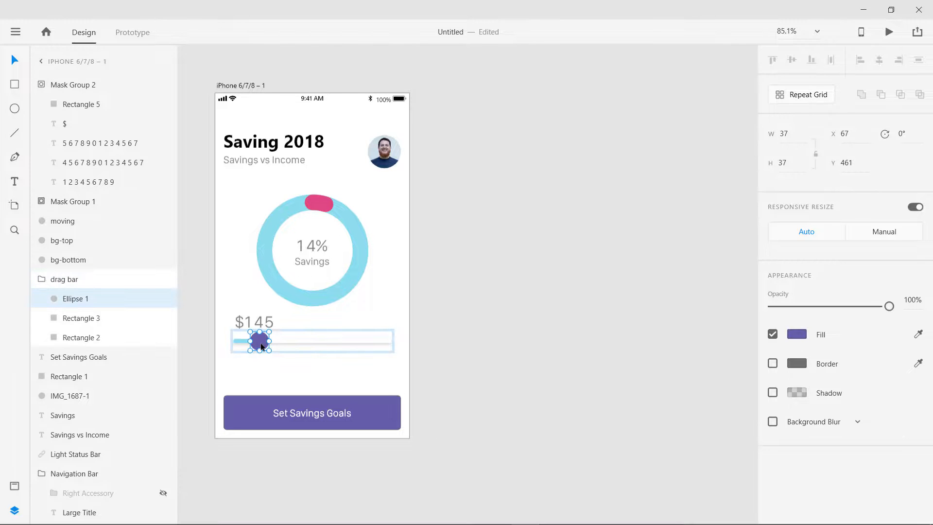
{"action": "left_click", "coordinate": [773, 393]}
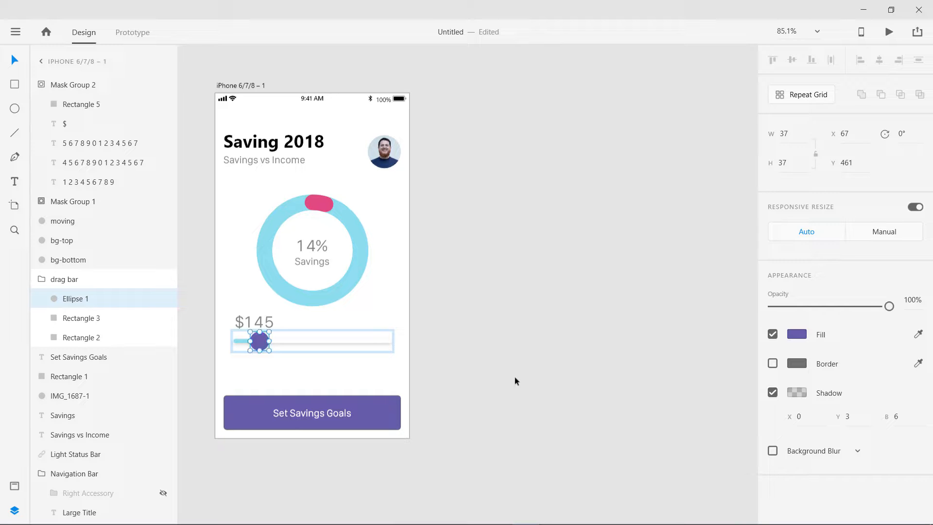
{"action": "left_click", "coordinate": [358, 377]}
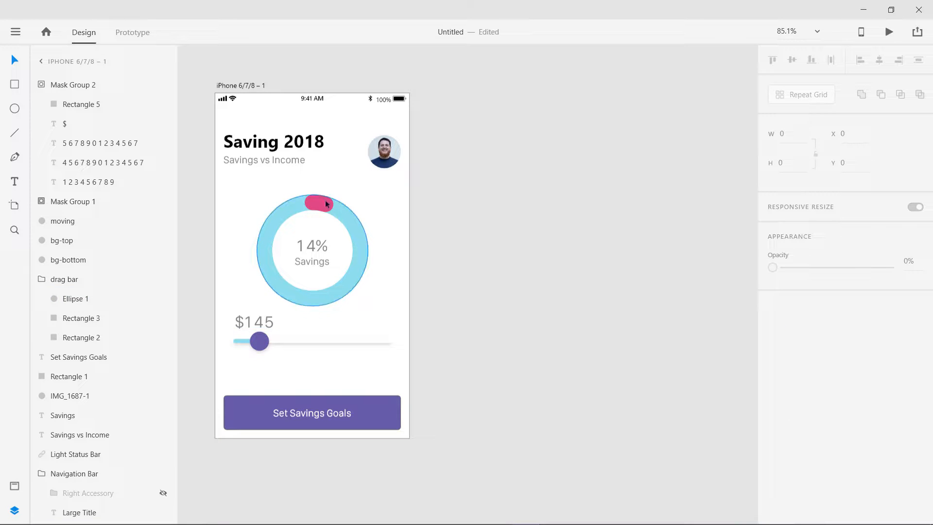
Step: Nudge the Savings label inside the ring up to Y 310
{"action": "left_click", "coordinate": [319, 266]}
{"action": "key", "text": "Up"}
{"action": "key", "text": "Up"}
{"action": "key", "text": "Up"}
{"action": "left_click", "coordinate": [474, 270]}
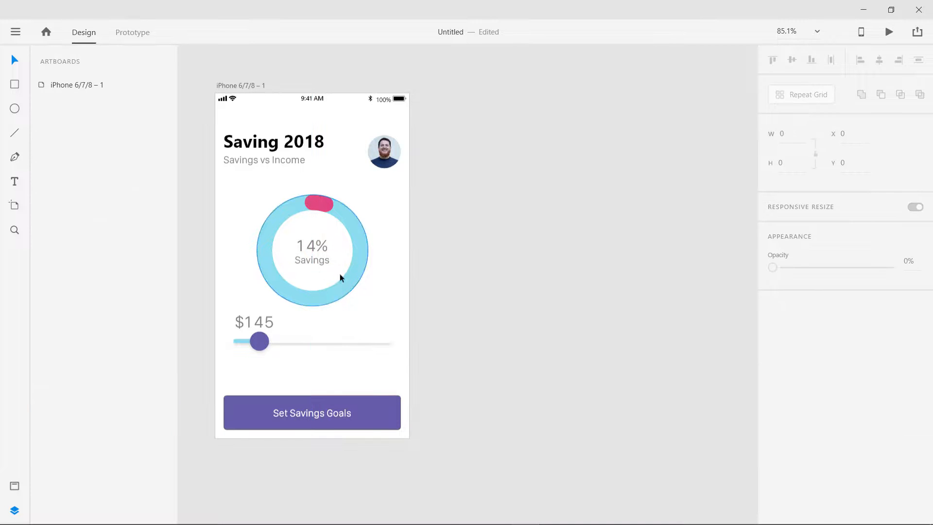
Step: Set the Savings label's font size to 18, align it under the percentage at X 158, and nudge both slightly up
{"action": "left_click", "coordinate": [322, 266]}
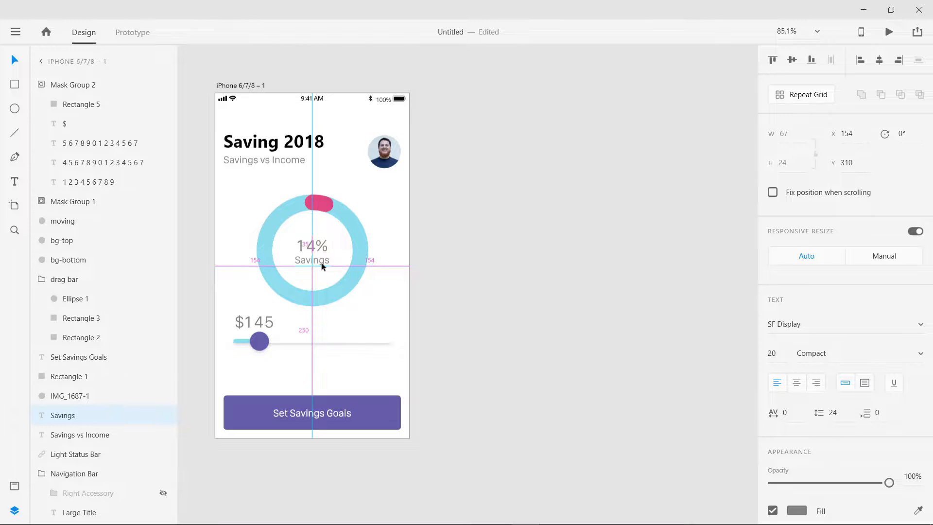
{"action": "left_click", "coordinate": [776, 354]}
{"action": "type", "text": "18"}
{"action": "key", "text": "Return"}
{"action": "key", "text": "Right"}
{"action": "key", "text": "Right"}
{"action": "key", "text": "Right"}
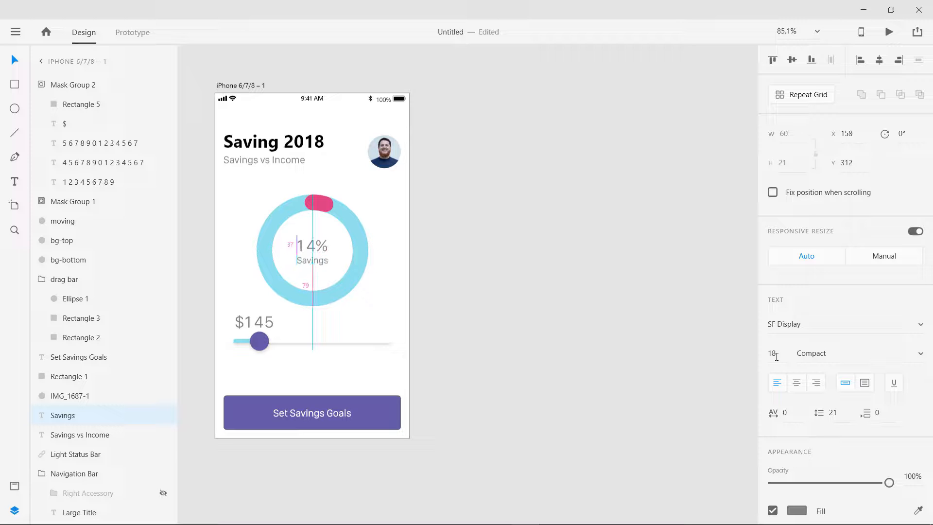
{"action": "key", "text": "Up"}
{"action": "key", "text": "Down"}
{"action": "left_click", "coordinate": [527, 269]}
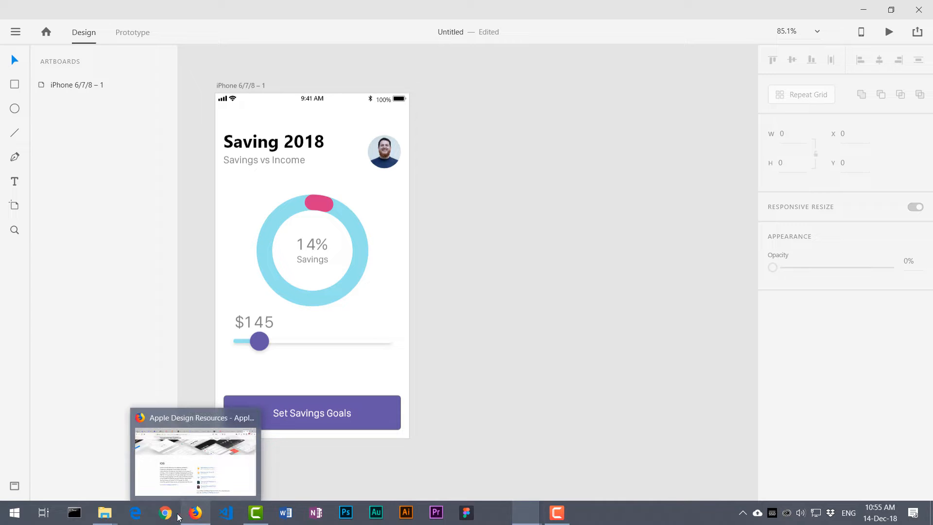
Step: Import the money-bag icon from the tutorial folder in File Explorer and place it centered below the slider knob
{"action": "mouse_move", "coordinate": [116, 514]}
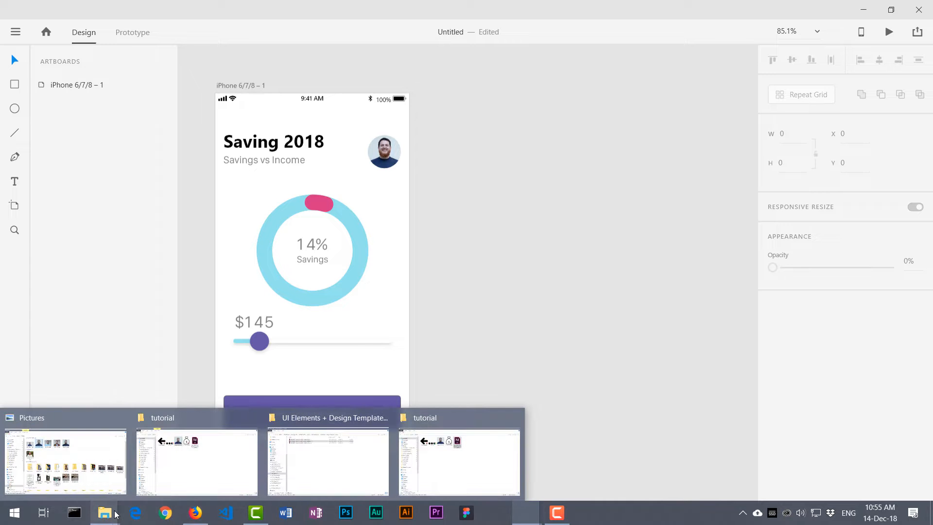
{"action": "left_click", "coordinate": [208, 469]}
{"action": "left_click_drag", "start_coordinate": [381, 122], "coordinate": [390, 362]}
{"action": "left_click", "coordinate": [500, 359]}
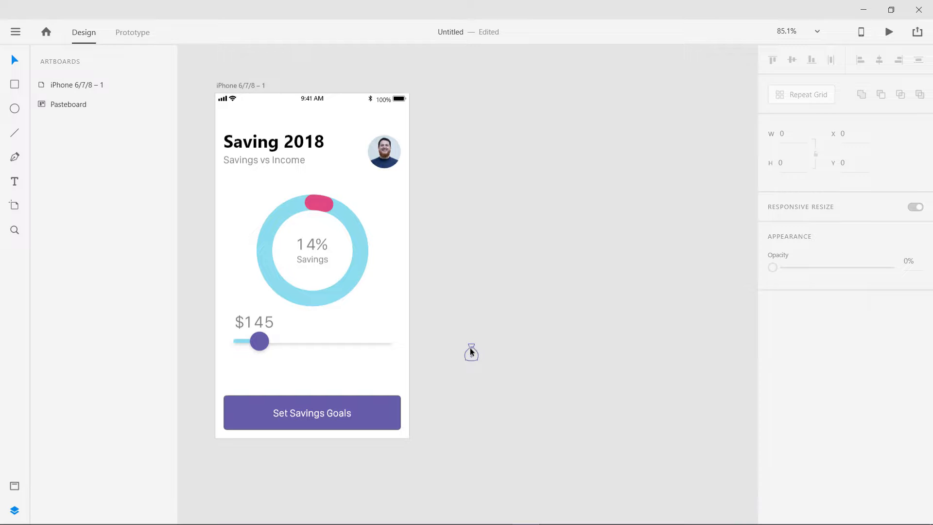
{"action": "left_click", "coordinate": [471, 348]}
{"action": "left_click_drag", "start_coordinate": [472, 348], "coordinate": [261, 359]}
{"action": "left_click", "coordinate": [297, 357]}
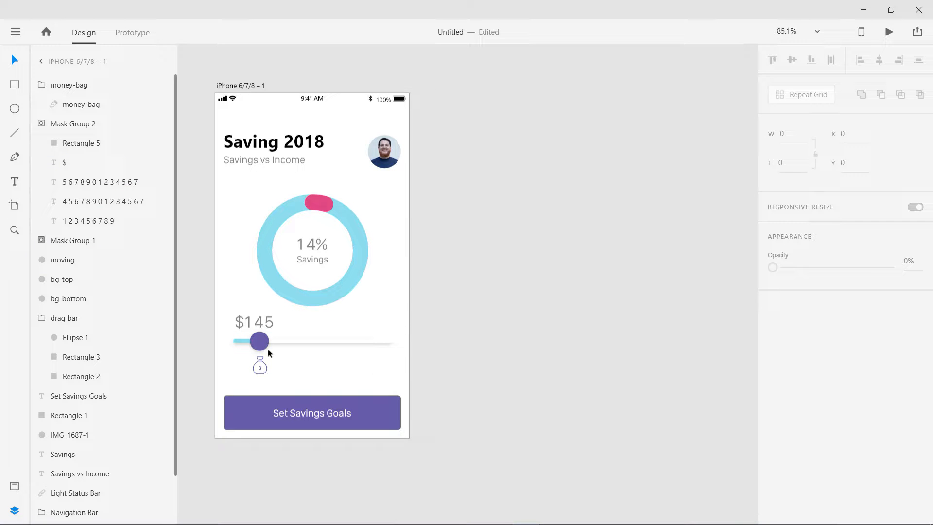
{"action": "left_click", "coordinate": [453, 364]}
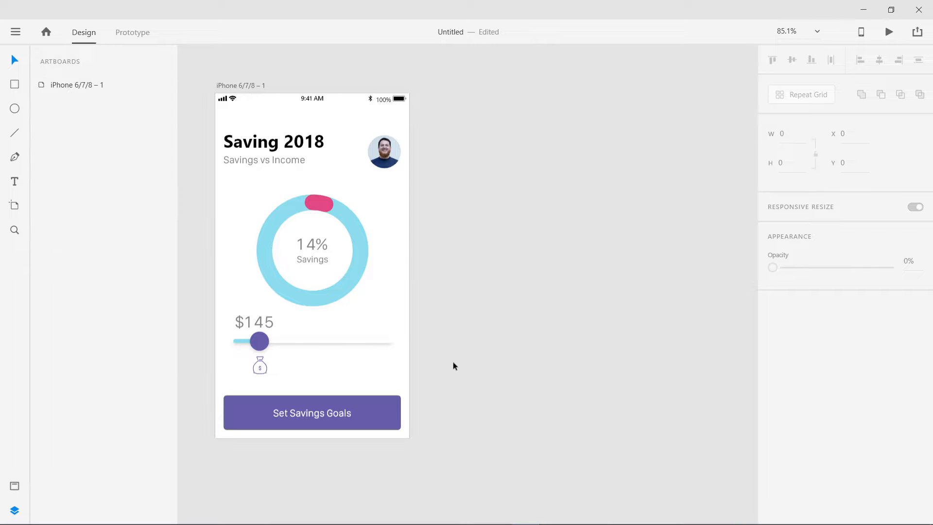
Step: Examine the slider and the ring layers moving, bg-top and bg-bottom, and collapse the drag bar group
{"action": "left_click", "coordinate": [302, 343]}
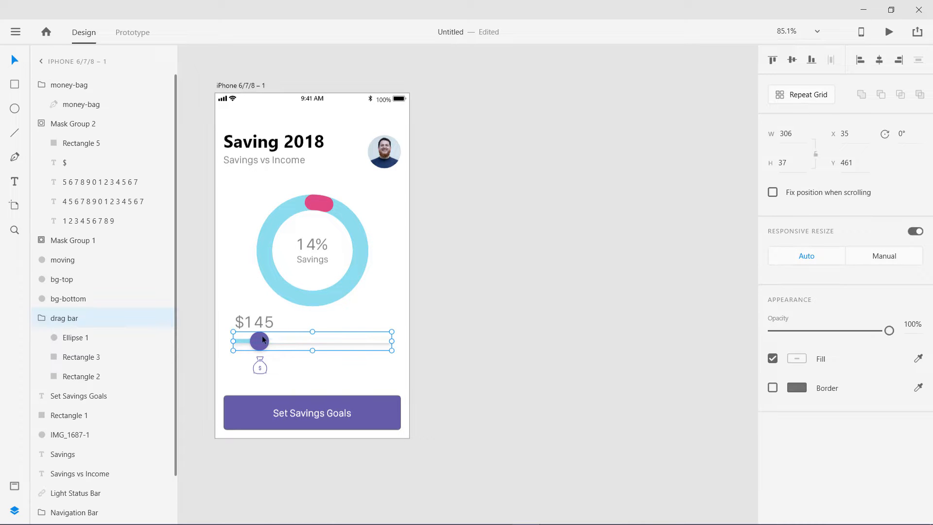
{"action": "left_click", "coordinate": [277, 281]}
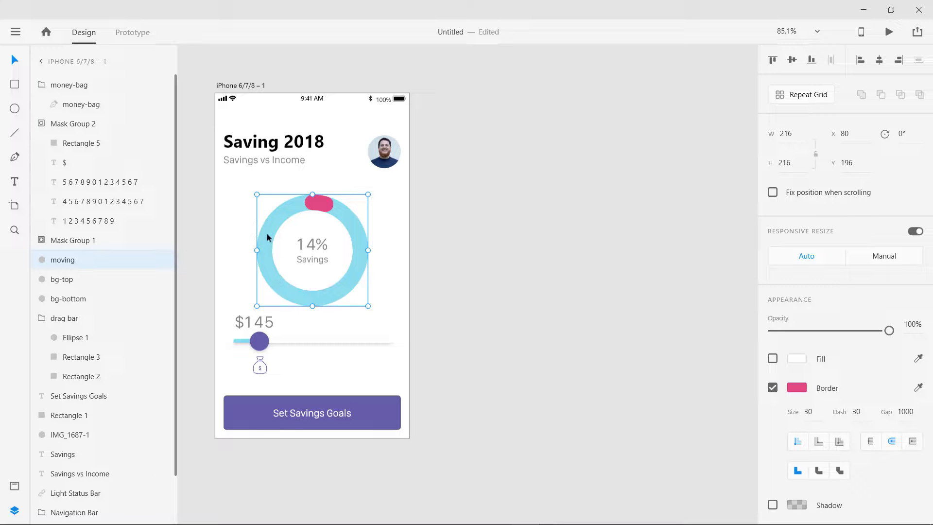
{"action": "left_click", "coordinate": [67, 282]}
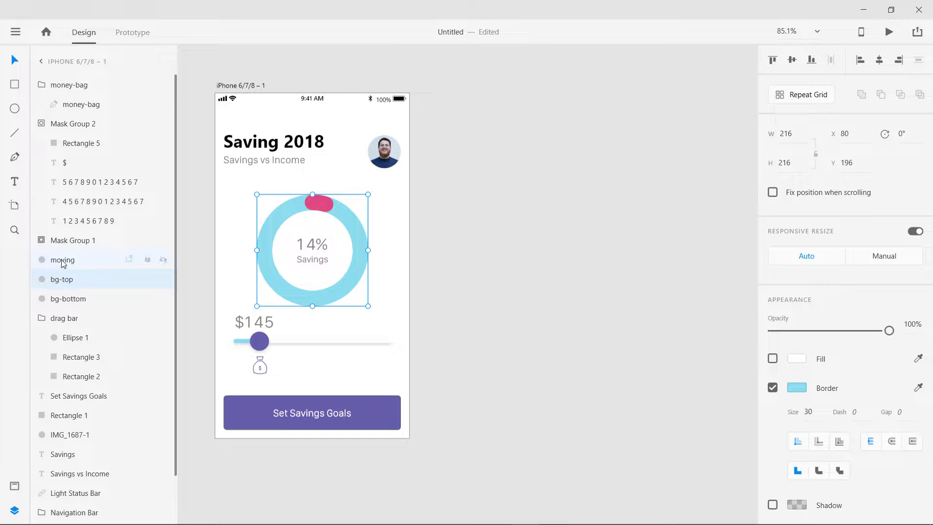
{"action": "left_click", "coordinate": [68, 298]}
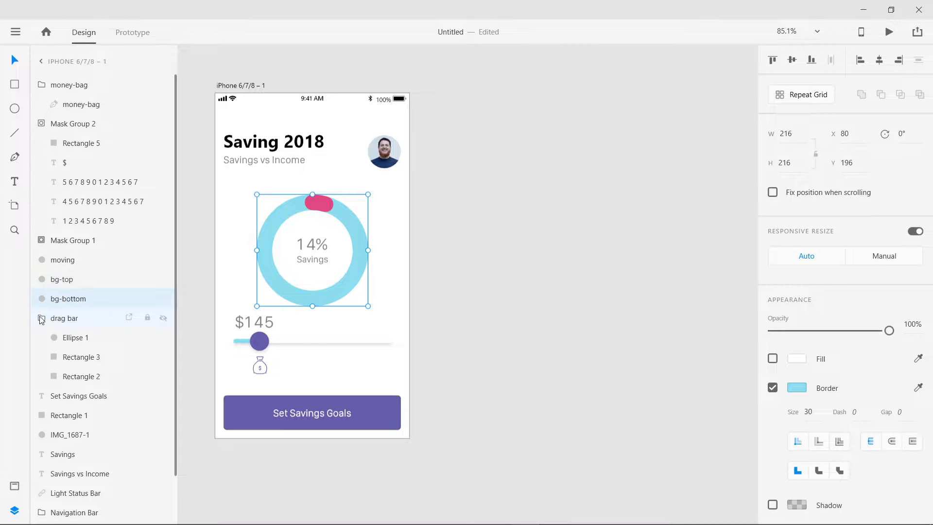
{"action": "left_click", "coordinate": [43, 319]}
{"action": "left_click", "coordinate": [81, 339]}
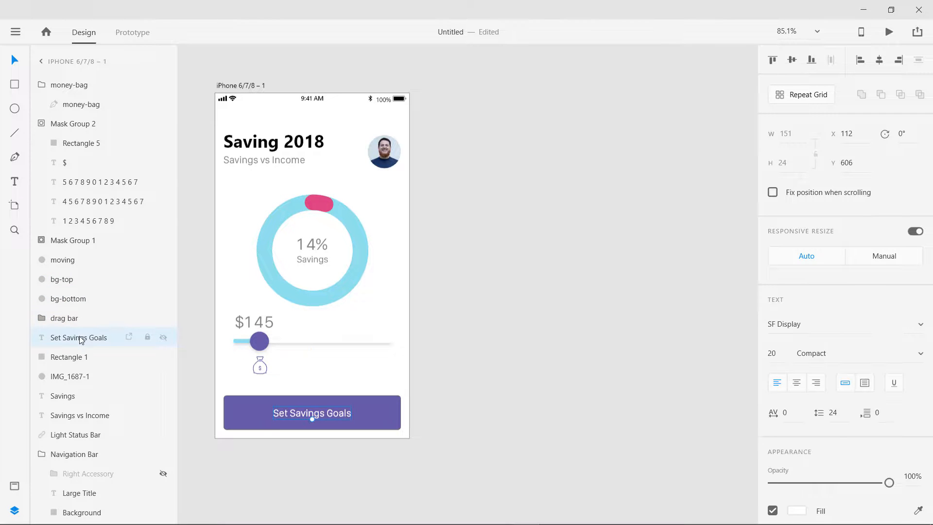
Step: Group the Set Savings Goals text with its purple rectangle and name the group btn
{"action": "left_click", "coordinate": [73, 357], "text": "shift"}
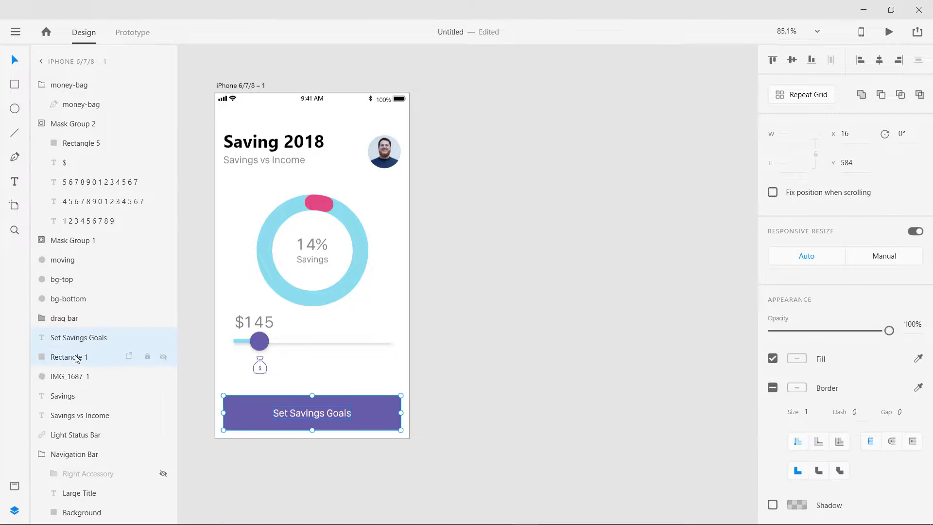
{"action": "key", "text": "ctrl+g"}
{"action": "double_click", "coordinate": [65, 339]}
{"action": "type", "text": "b"}
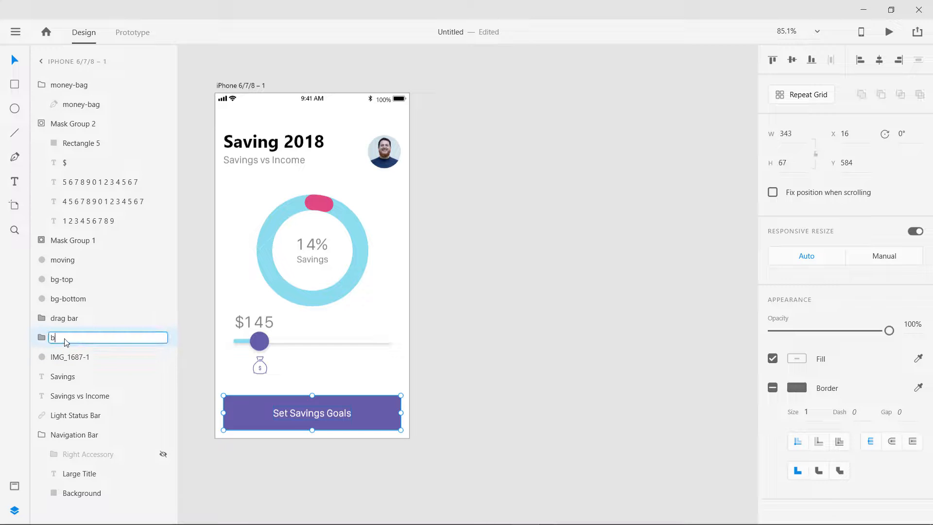
{"action": "key", "text": "Return"}
{"action": "left_click", "coordinate": [193, 452]}
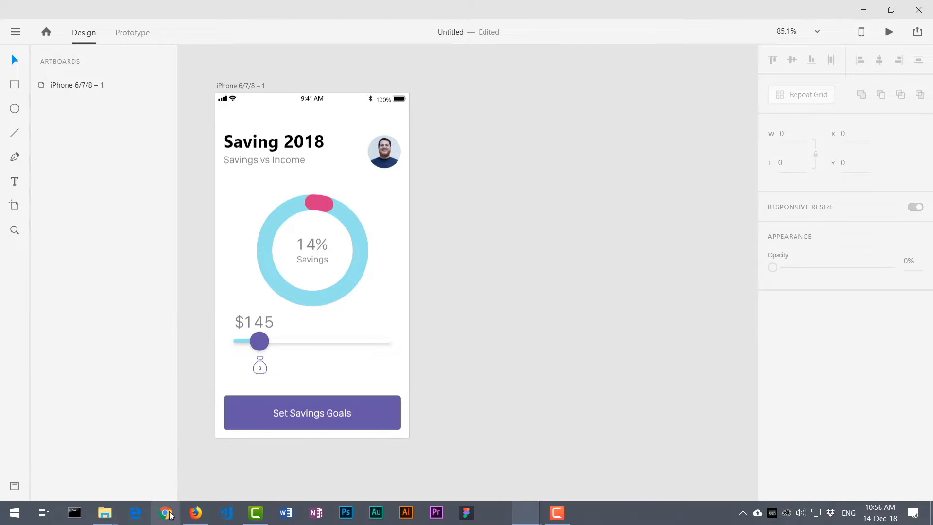
Step: Import dots.svg and arrowBack.svg from the tutorial folder in File Explorer and place them at opposite ends beneath the status bar
{"action": "mouse_move", "coordinate": [112, 511]}
{"action": "left_click", "coordinate": [189, 457]}
{"action": "left_click", "coordinate": [248, 121]}
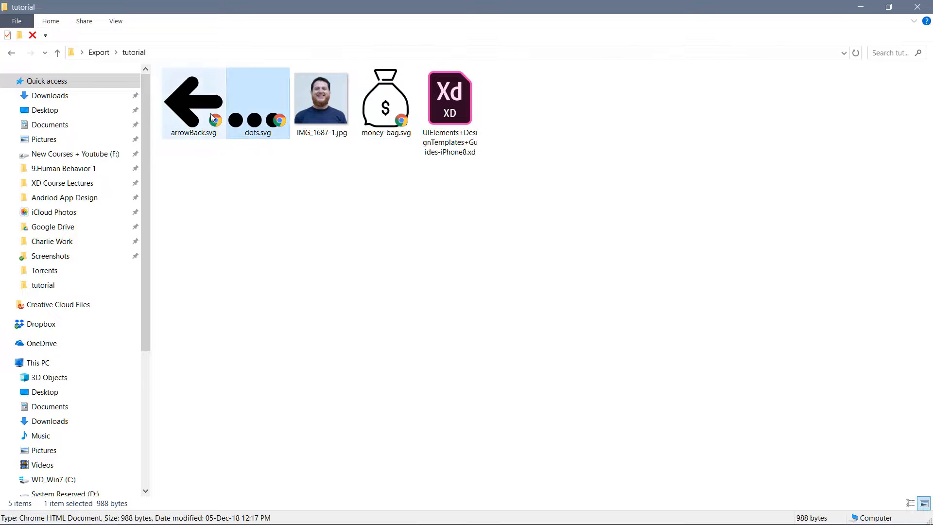
{"action": "left_click_drag", "start_coordinate": [248, 121], "coordinate": [394, 117]}
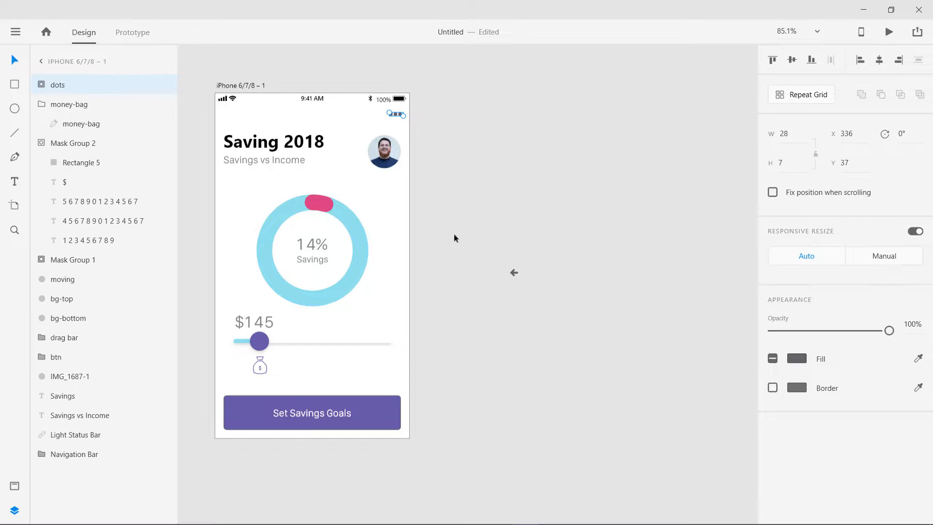
{"action": "left_click_drag", "start_coordinate": [515, 273], "coordinate": [227, 116]}
Step: Select the back arrow and dots icons together and nudge them down to Y 38
{"action": "left_click", "coordinate": [395, 115], "text": "shift"}
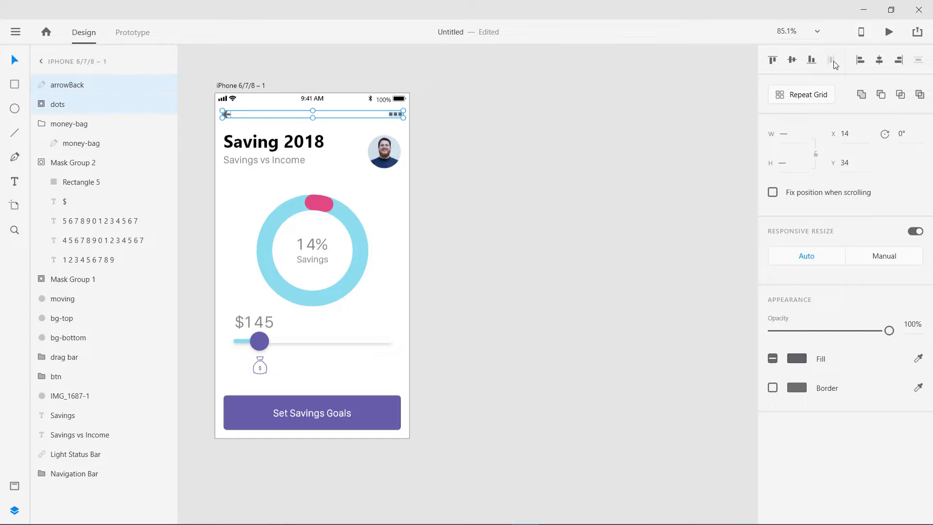
{"action": "key", "text": "alt"}
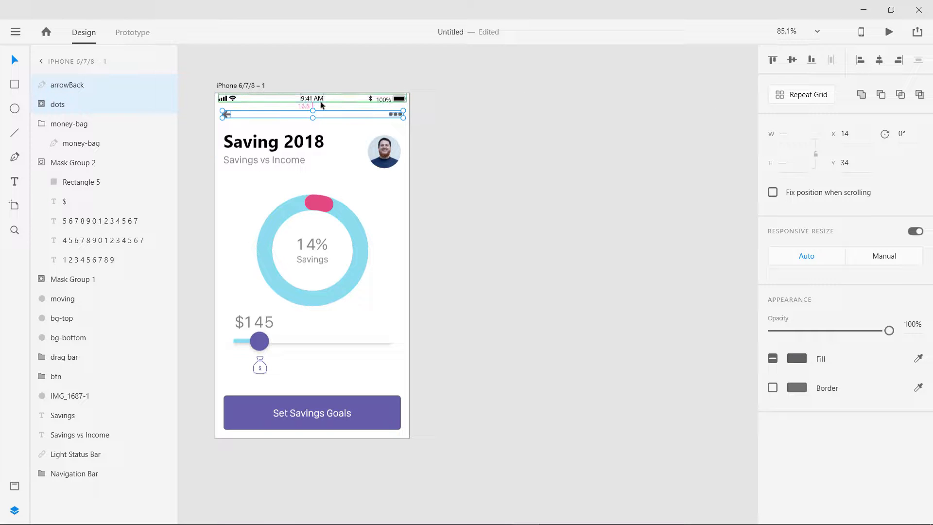
{"action": "key", "text": "Down"}
{"action": "key", "text": "Down"}
{"action": "key", "text": "Down"}
{"action": "key", "text": "Down"}
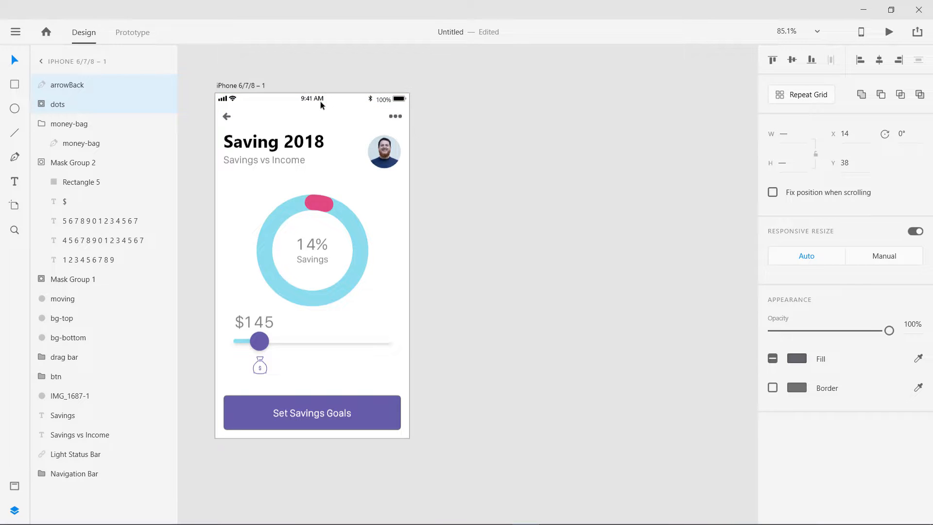
{"action": "left_click", "coordinate": [535, 211]}
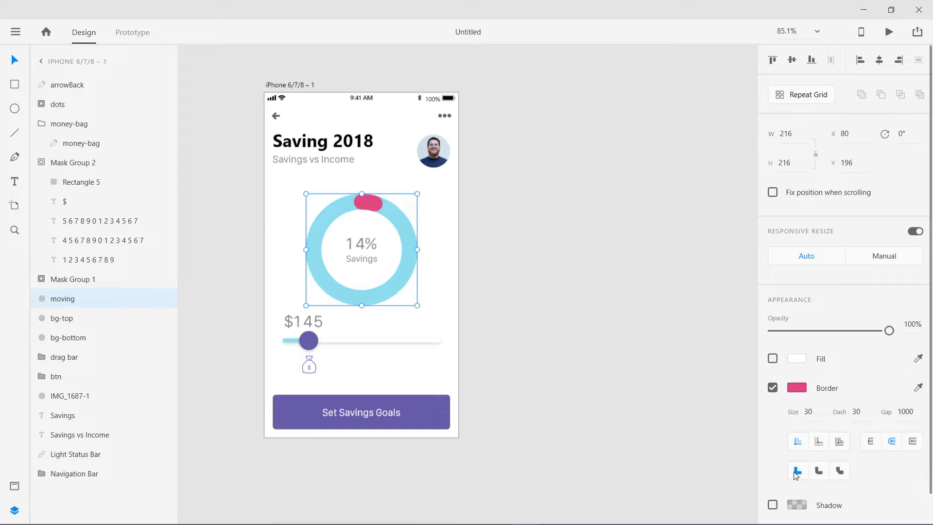
Step: Try a default shadow on the pink moving ring segment and undo it
{"action": "scroll", "coordinate": [783, 491], "scroll_direction": "down", "scroll_amount": 1}
{"action": "left_click", "coordinate": [773, 472]}
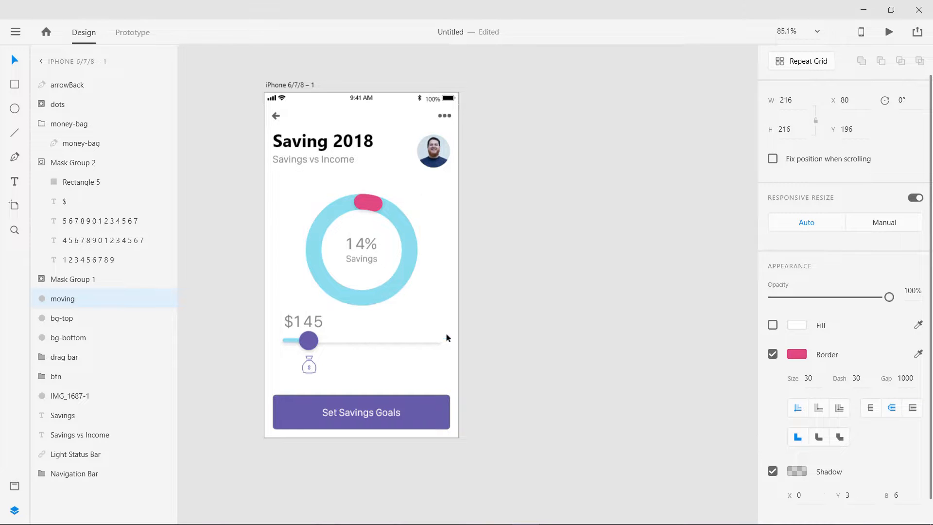
{"action": "key", "text": "ctrl+z"}
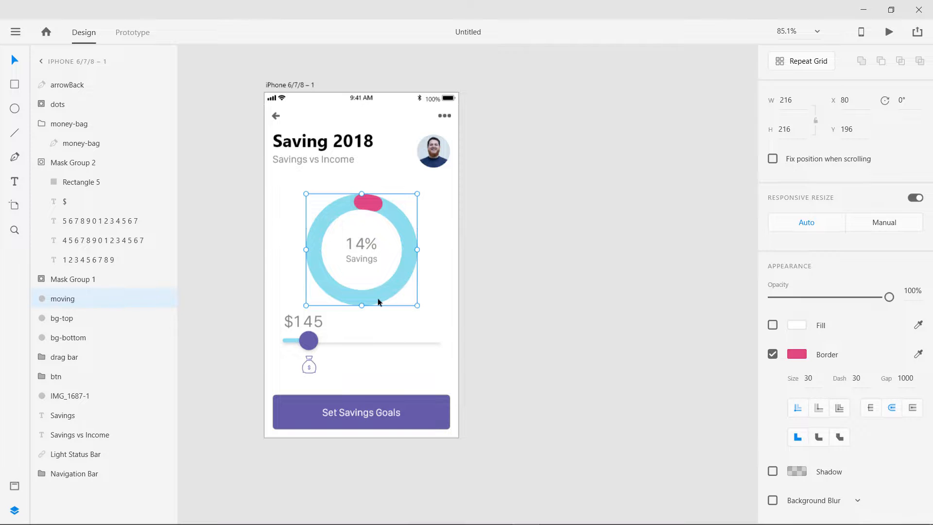
Step: Enable a shadow on the bg-bottom ring with X -9, Y 15 and blur 30
{"action": "left_click", "coordinate": [65, 338]}
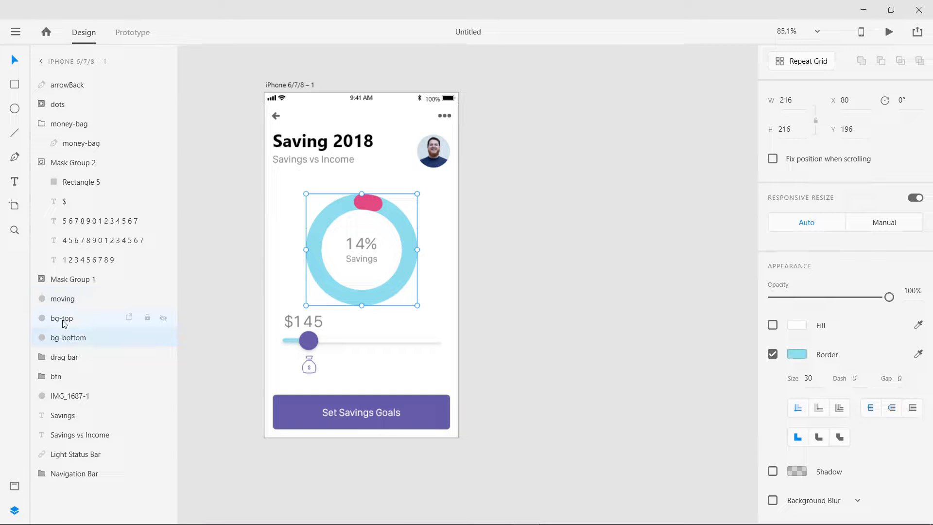
{"action": "left_click", "coordinate": [773, 471]}
{"action": "scroll", "coordinate": [783, 473], "scroll_direction": "down", "scroll_amount": 1}
{"action": "left_click", "coordinate": [797, 467]}
{"action": "type", "text": "-9"}
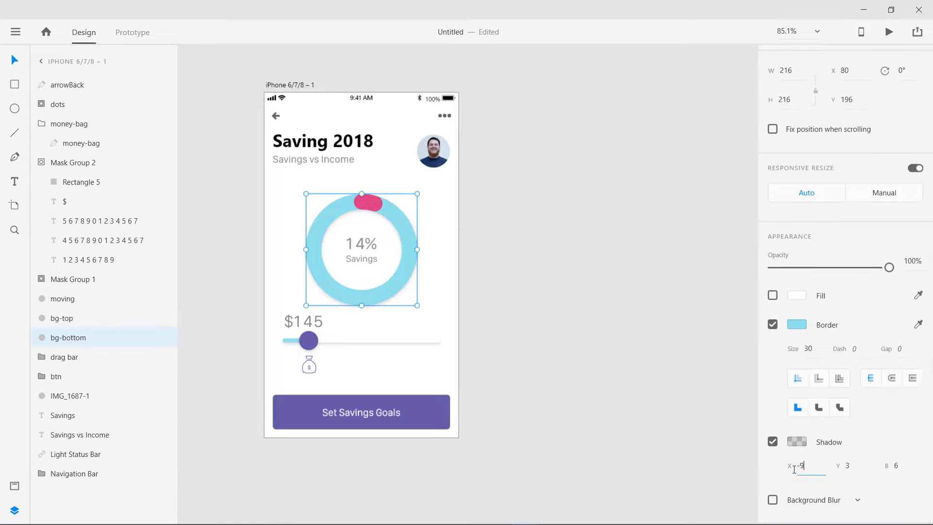
{"action": "key", "text": "Tab"}
{"action": "type", "text": "15"}
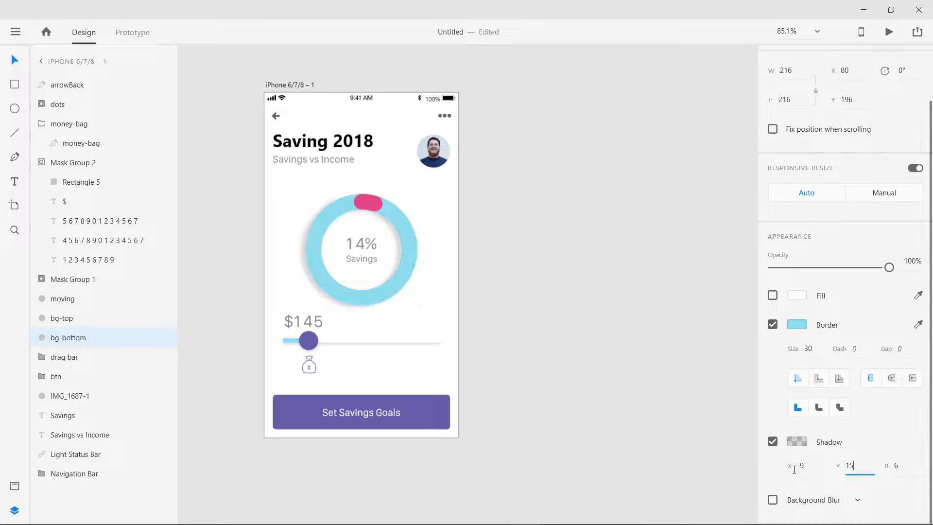
{"action": "key", "text": "Tab"}
{"action": "type", "text": "30"}
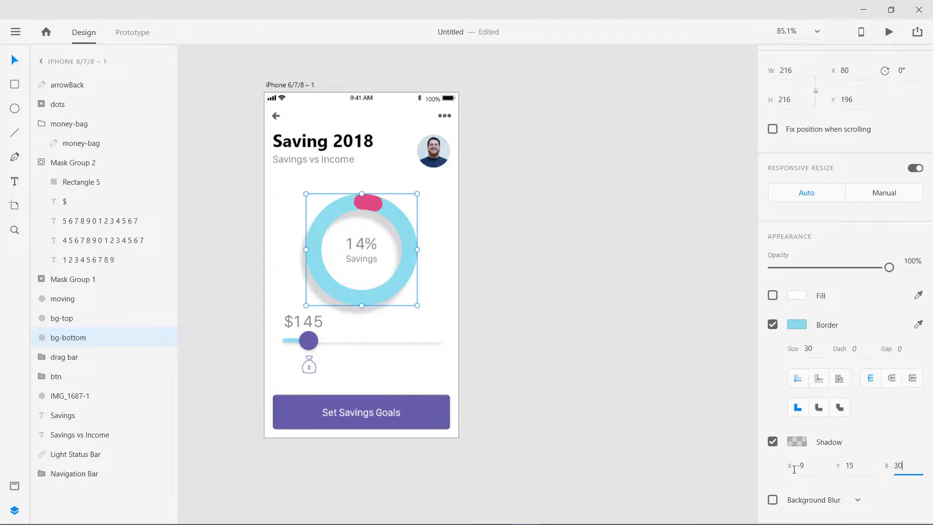
{"action": "key", "text": "Return"}
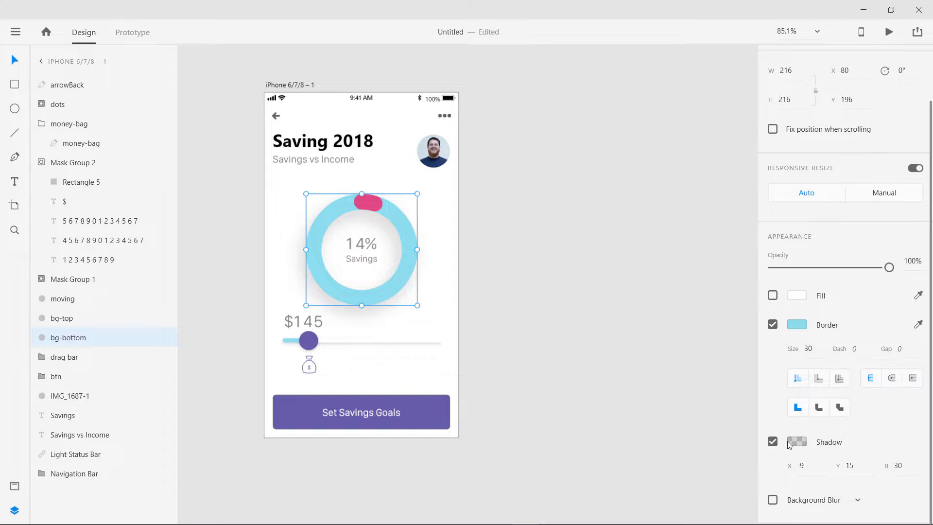
Step: Colour the bg-top ring's shadow cyan #00EBFF and lower the shadow colour's opacity to soften the glow
{"action": "left_click", "coordinate": [577, 347]}
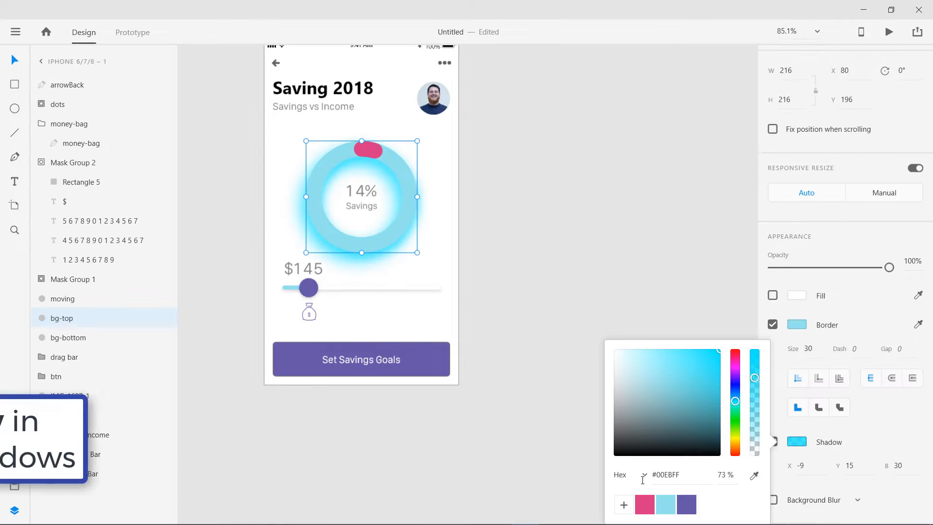
{"action": "left_click_drag", "start_coordinate": [755, 389], "coordinate": [756, 434]}
{"action": "left_click", "coordinate": [621, 388]}
{"action": "left_click_drag", "start_coordinate": [447, 211], "coordinate": [456, 260]}
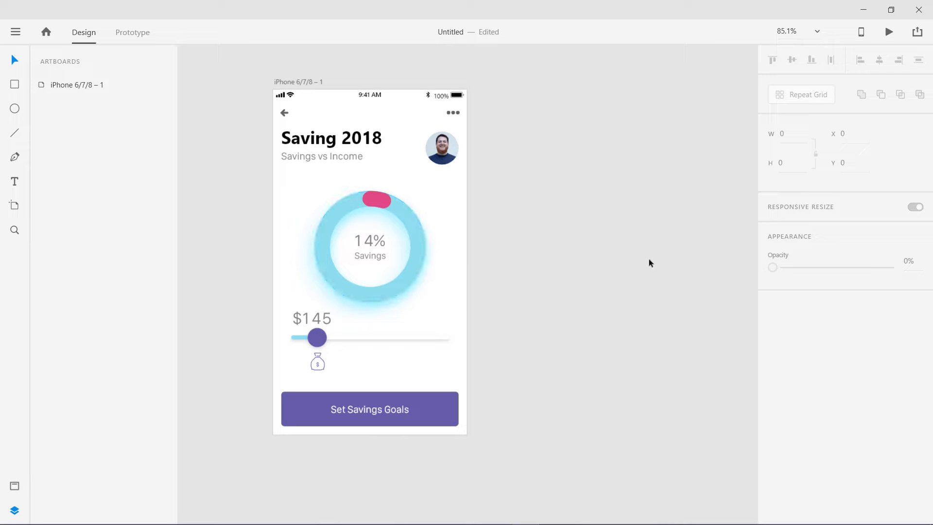
Step: Duplicate the bg-top ring and turn off the shadow on the copy
{"action": "left_click", "coordinate": [342, 220]}
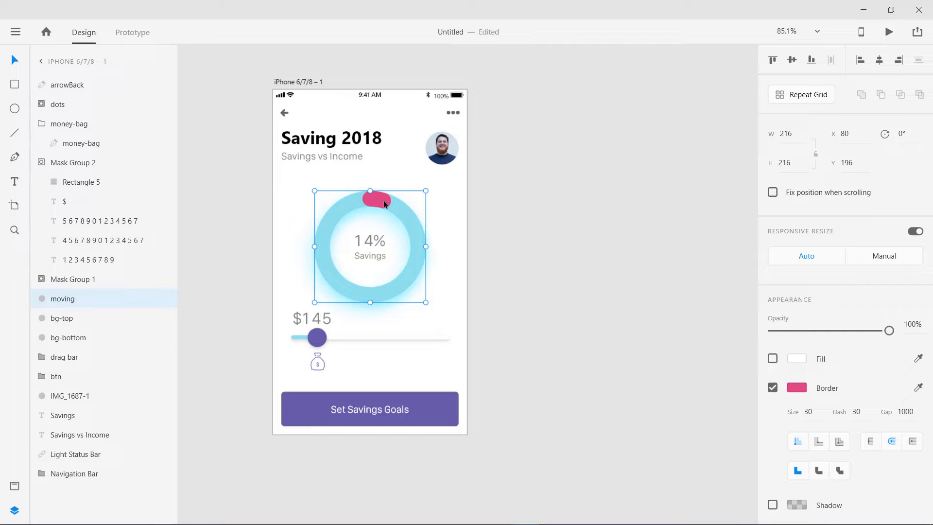
{"action": "left_click", "coordinate": [62, 319]}
{"action": "key", "text": "ctrl+d"}
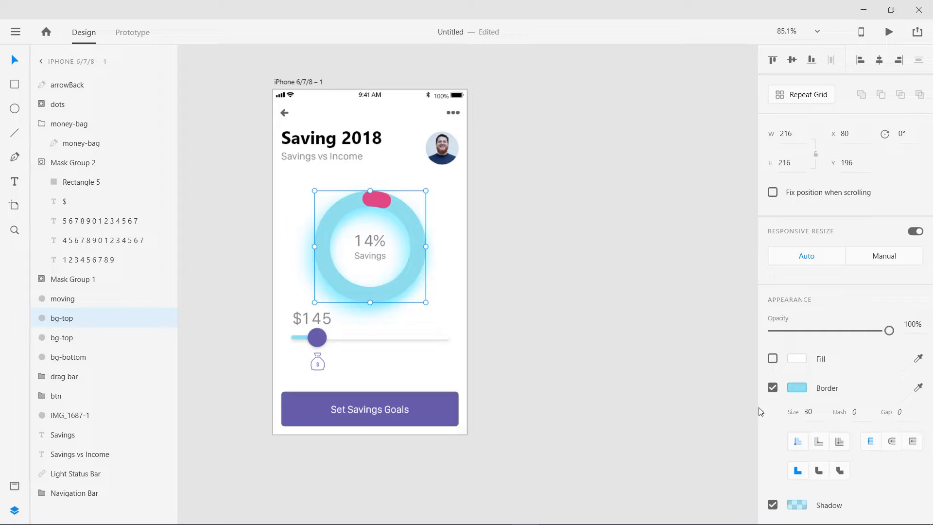
{"action": "left_click", "coordinate": [773, 505]}
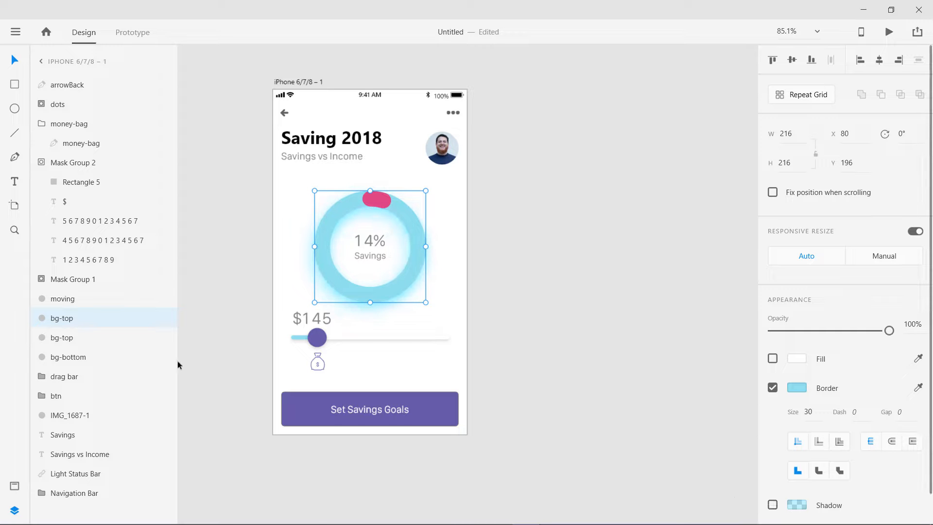
Step: Rename the upper bg-top copy as moving bg
{"action": "double_click", "coordinate": [62, 319]}
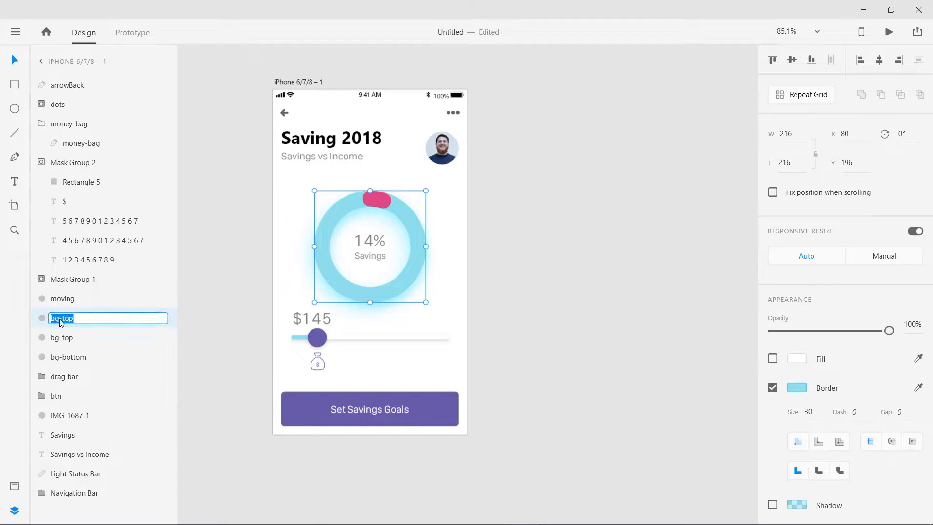
{"action": "type", "text": "g"}
{"action": "type", "text": "oving bg"}
{"action": "key", "text": "Return"}
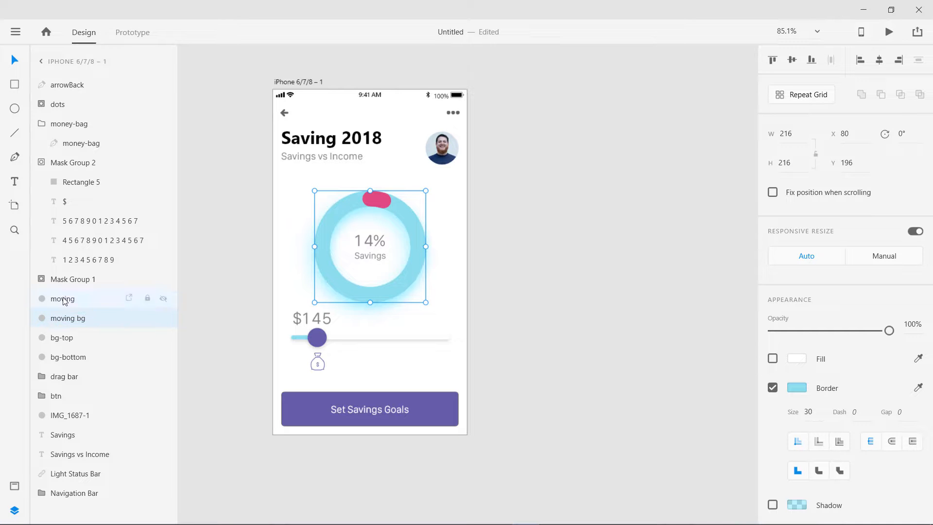
Step: Group the moving and moving bg rings and name the group 1st
{"action": "left_click", "coordinate": [64, 299], "text": "shift"}
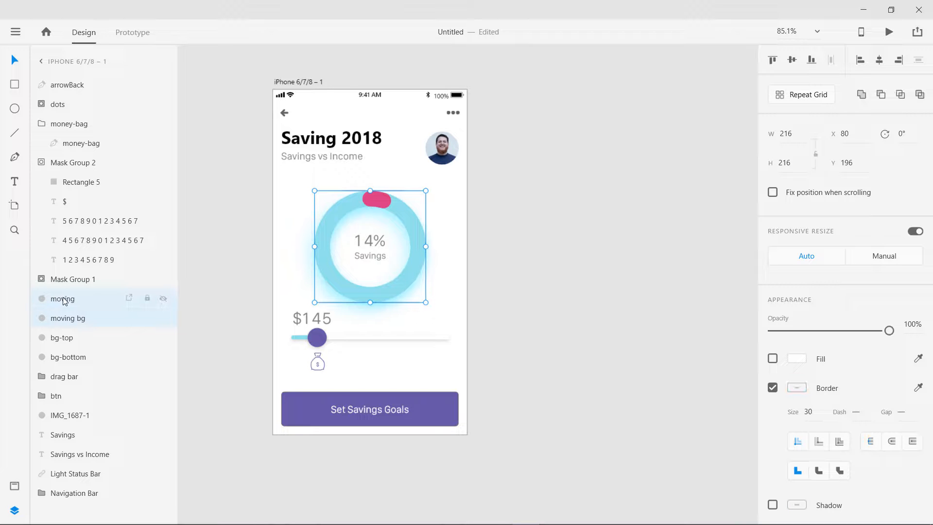
{"action": "key", "text": "ctrl+g"}
{"action": "double_click", "coordinate": [64, 298]}
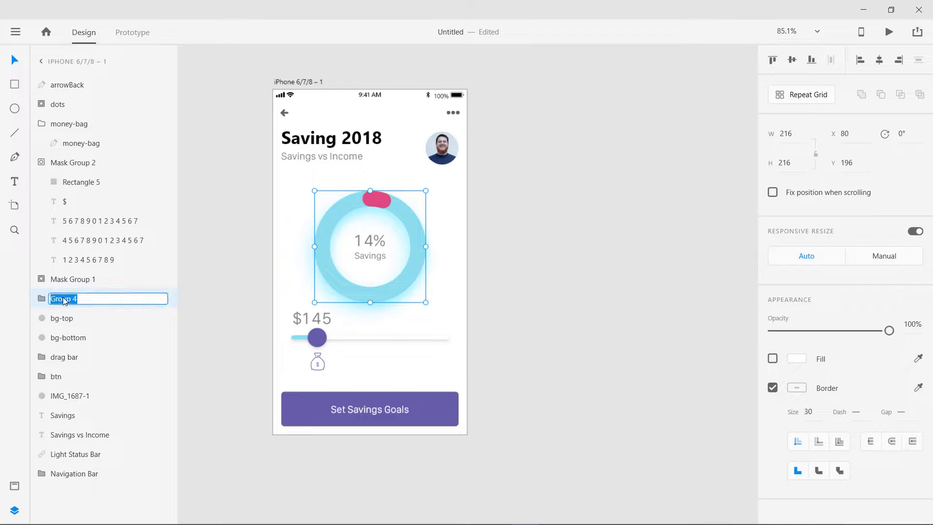
{"action": "type", "text": "top"}
{"action": "key", "text": "Return"}
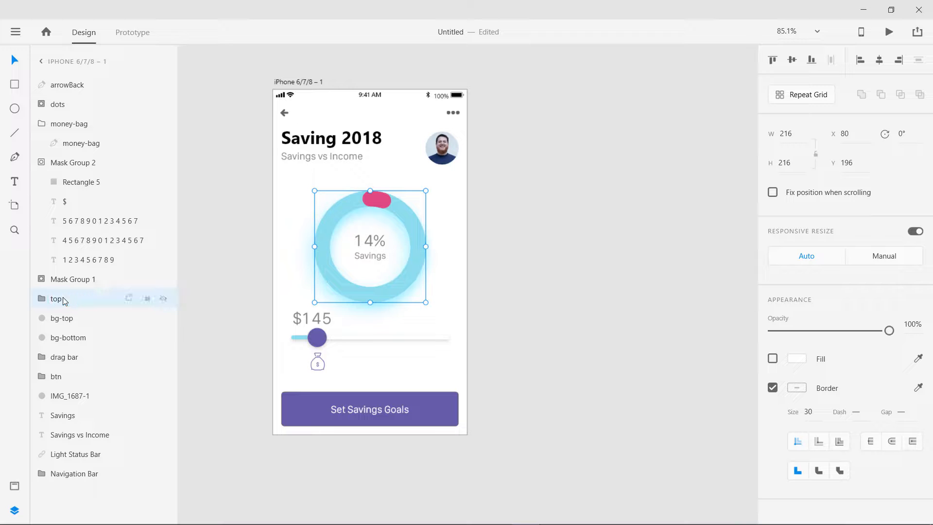
{"action": "double_click", "coordinate": [58, 302]}
{"action": "type", "text": "1st"}
{"action": "key", "text": "Return"}
Step: Make two further copies of the 1st group, naming them 2nd and 3rd
{"action": "key", "text": "ctrl+d"}
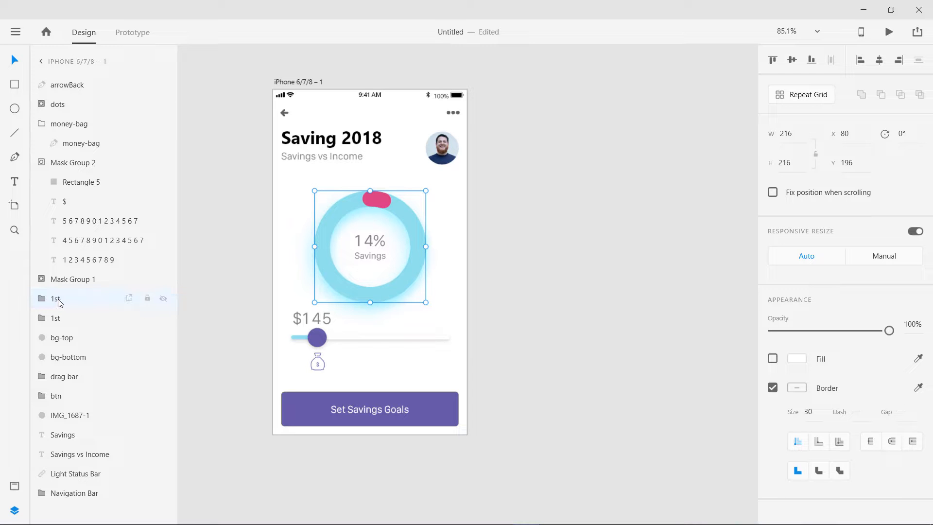
{"action": "double_click", "coordinate": [57, 302]}
{"action": "type", "text": "2nd"}
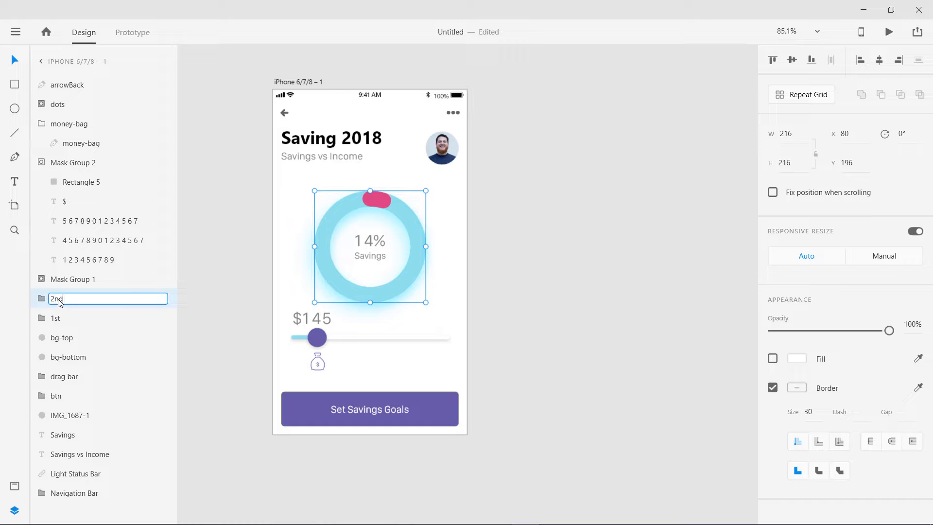
{"action": "key", "text": "Return"}
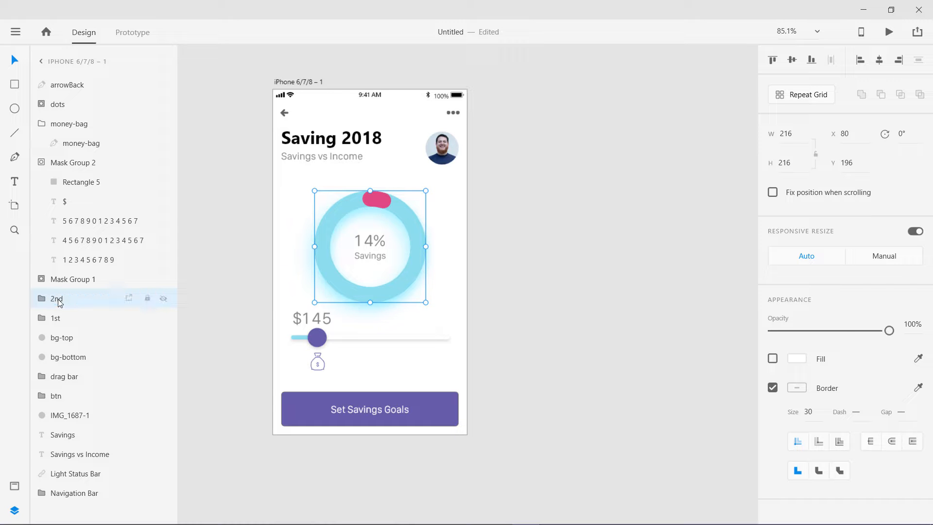
{"action": "key", "text": "ctrl+d"}
{"action": "double_click", "coordinate": [58, 299]}
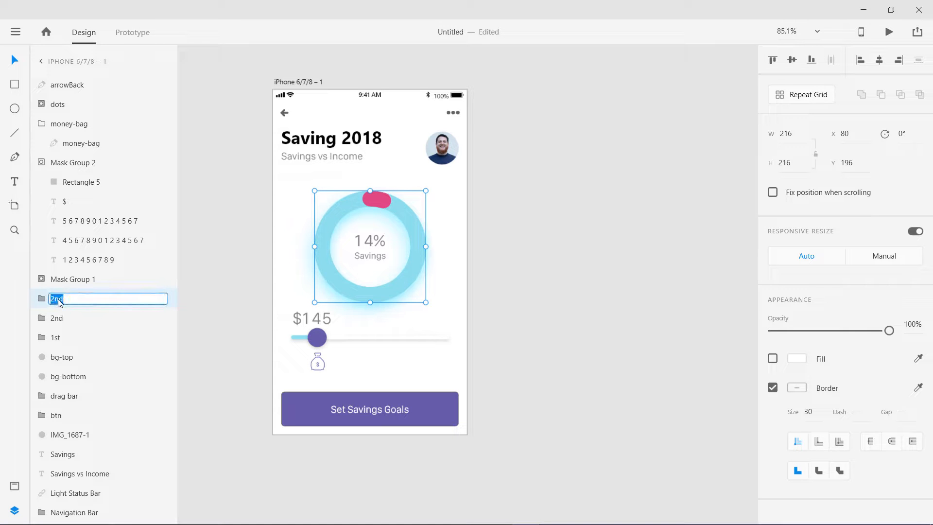
{"action": "type", "text": "3rd"}
{"action": "key", "text": "Return"}
Step: Duplicate the 3rd group twice more, naming the copies 4th and 5th
{"action": "key", "text": "ctrl+d"}
{"action": "double_click", "coordinate": [57, 299]}
{"action": "type", "text": "4th"}
{"action": "key", "text": "Return"}
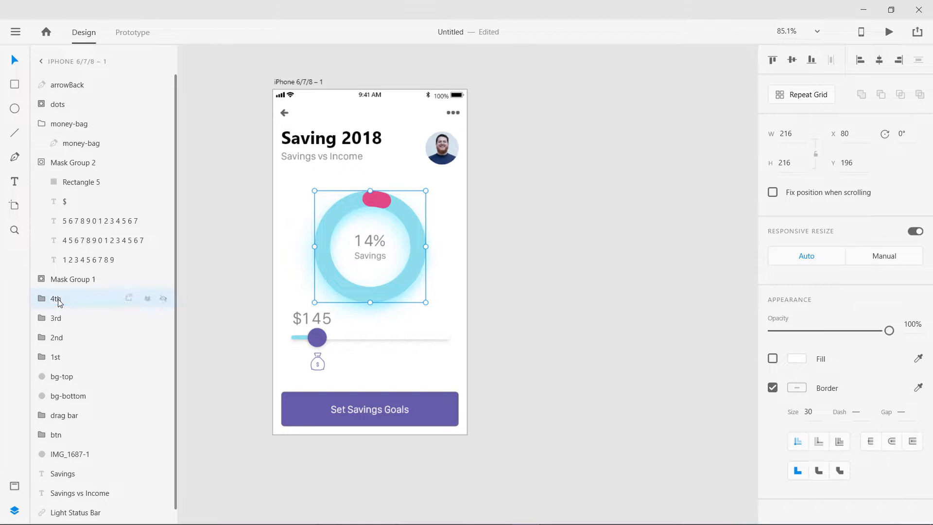
{"action": "key", "text": "ctrl+d"}
{"action": "double_click", "coordinate": [58, 301]}
{"action": "type", "text": "5th"}
{"action": "key", "text": "Return"}
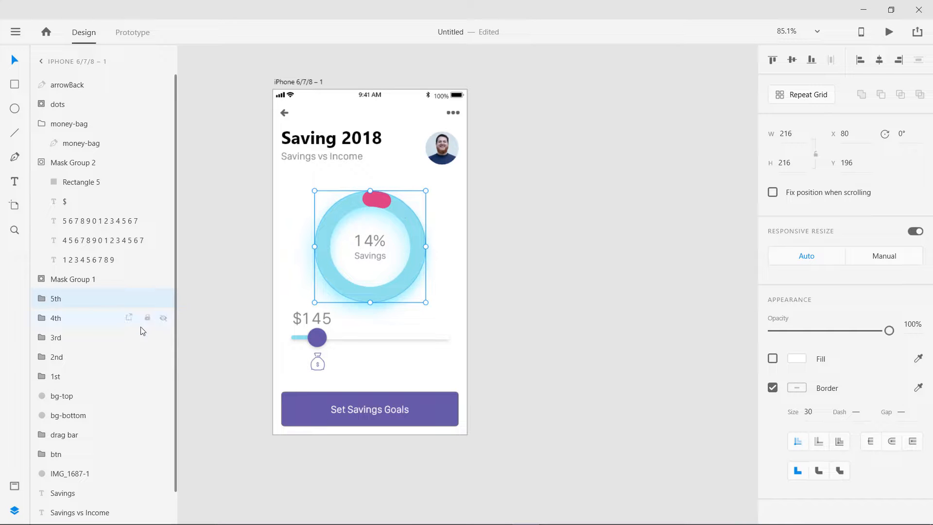
Step: In the 5th group, try moving bg at 0% opacity and restore it to 100%
{"action": "left_click", "coordinate": [42, 298]}
{"action": "left_click", "coordinate": [73, 337]}
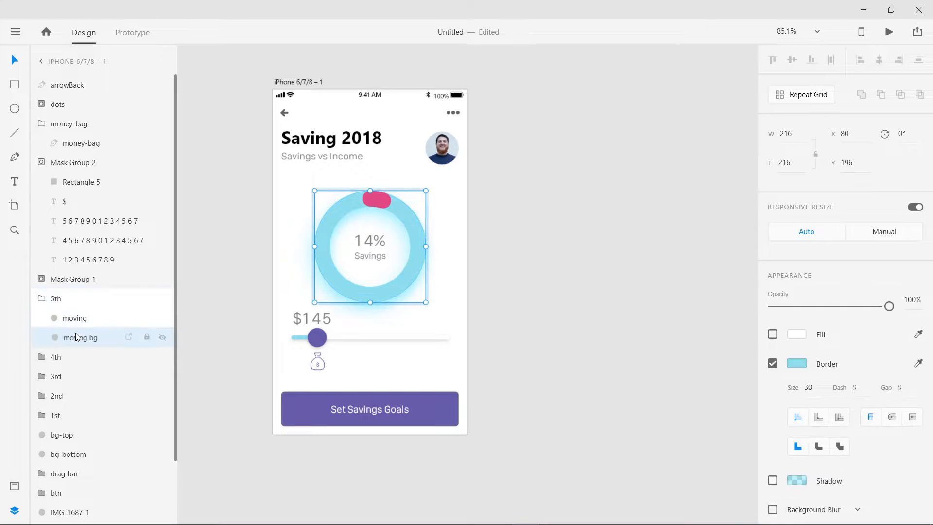
{"action": "left_click_drag", "start_coordinate": [890, 307], "coordinate": [773, 306]}
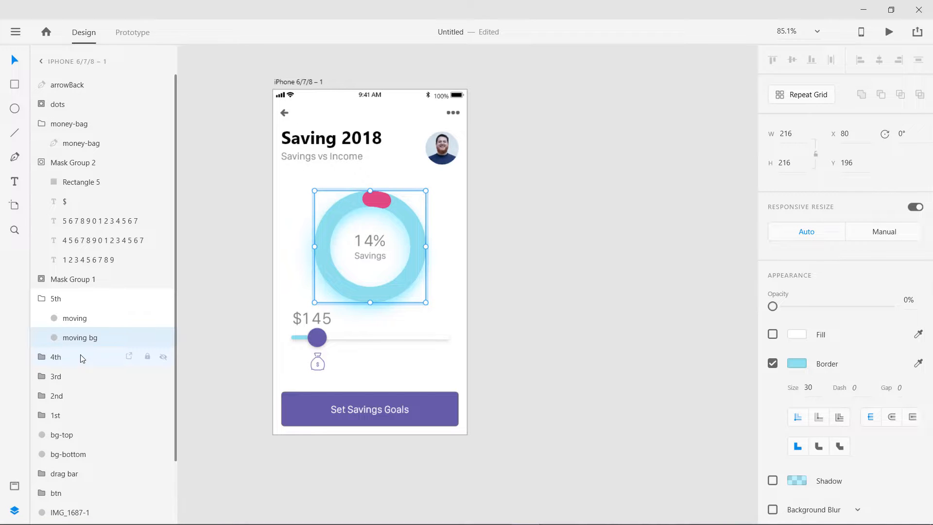
{"action": "left_click_drag", "start_coordinate": [773, 306], "coordinate": [913, 311]}
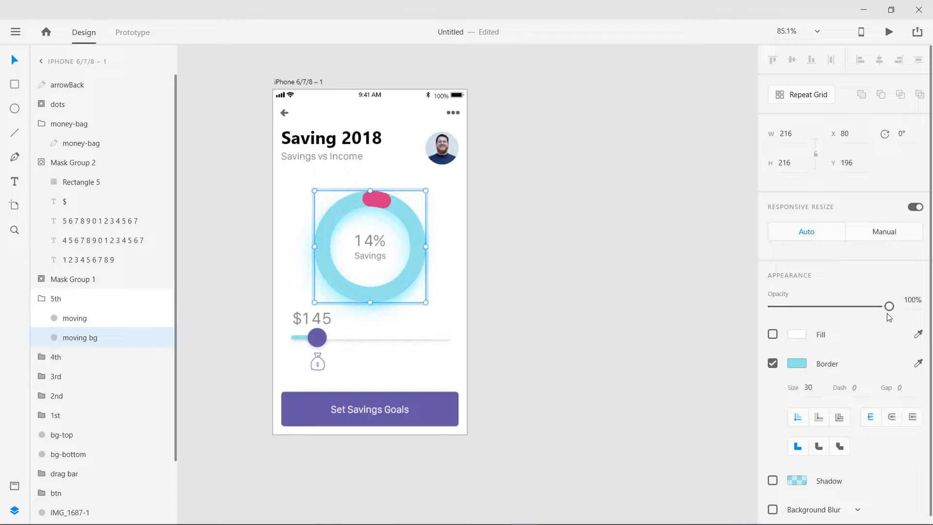
Step: Duplicate the iPhone 6/7/8 – 1 artboard and place the copy beside the original
{"action": "left_click", "coordinate": [42, 299]}
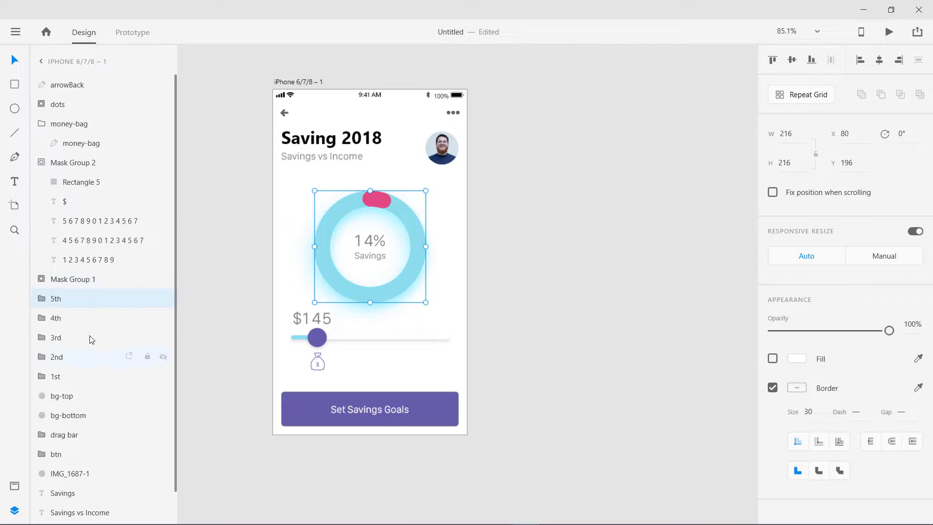
{"action": "left_click", "coordinate": [239, 354]}
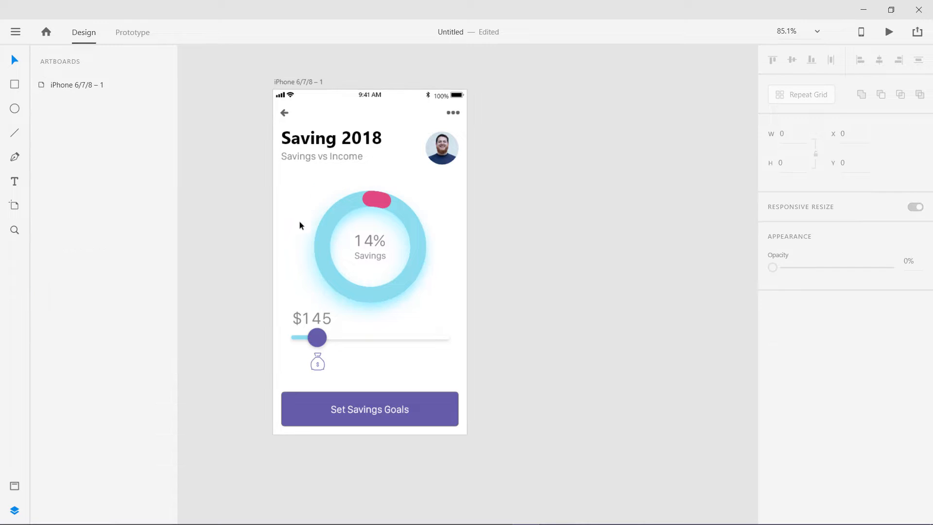
{"action": "left_click", "coordinate": [307, 83]}
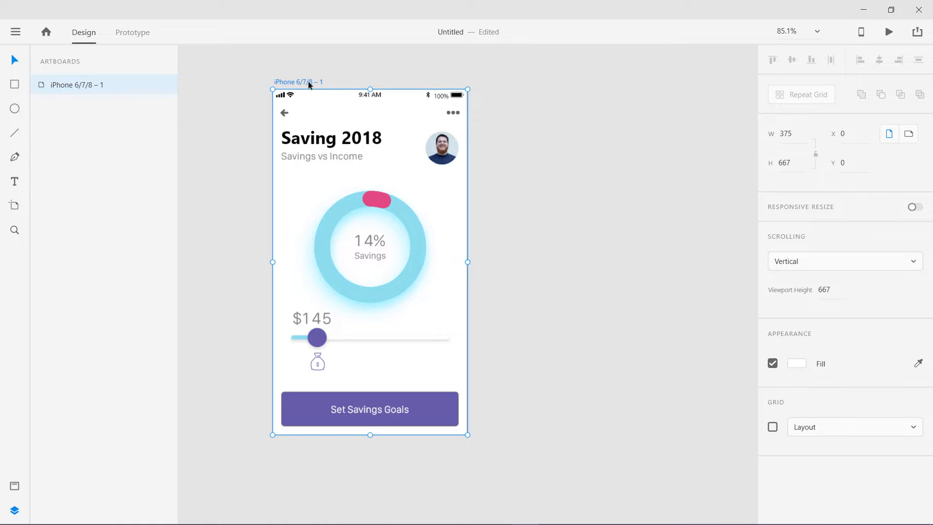
{"action": "left_click_drag", "start_coordinate": [308, 81], "coordinate": [535, 78]}
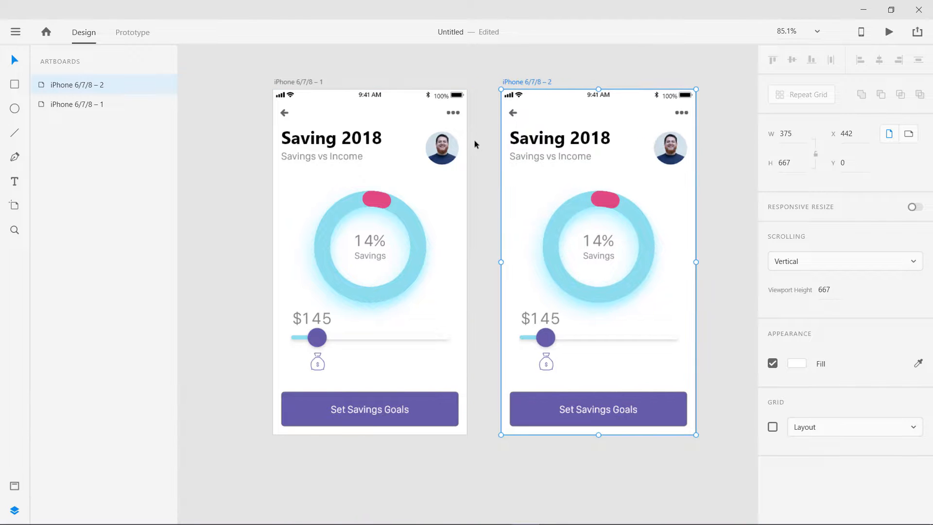
{"action": "left_click", "coordinate": [475, 145]}
Step: On the iPhone 6/7/8 – 2 artboard, rotate the 5th group to 90° and the 4th group to 75°
{"action": "left_click", "coordinate": [610, 203]}
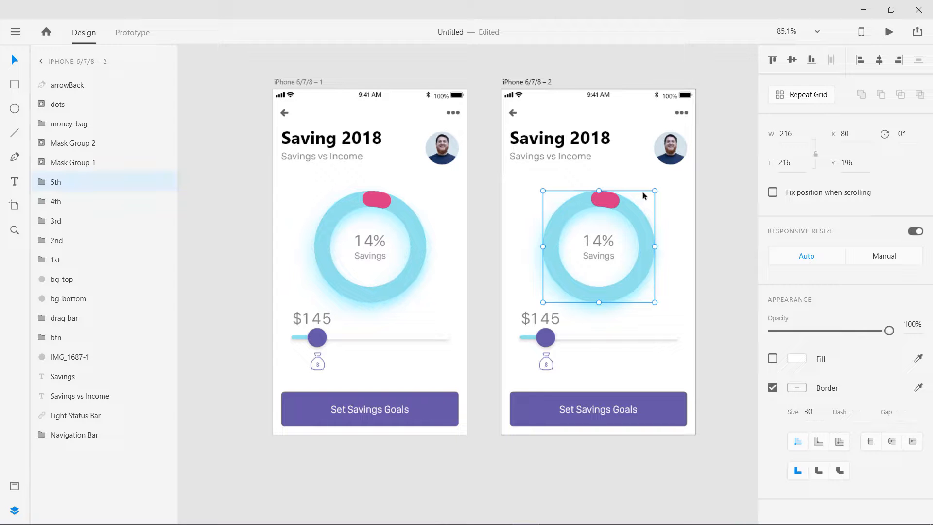
{"action": "left_click", "coordinate": [904, 134]}
{"action": "key", "text": "Return"}
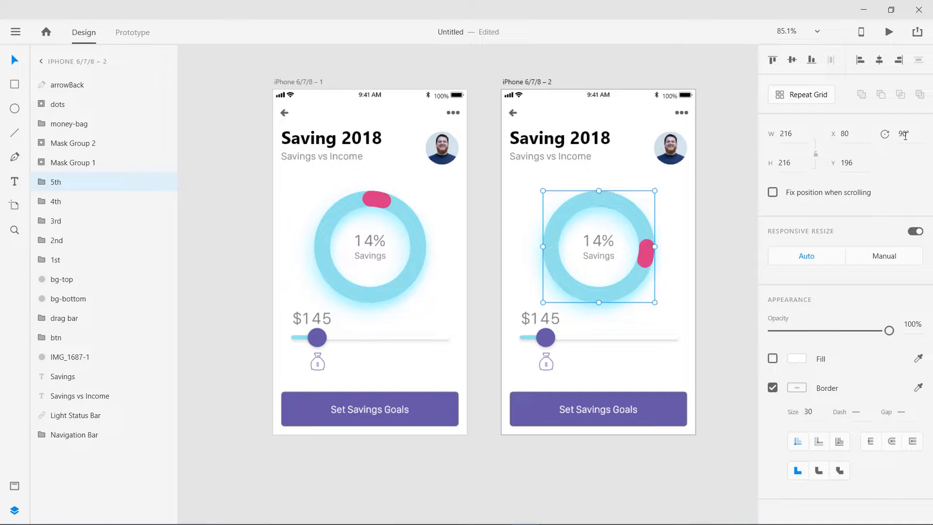
{"action": "left_click", "coordinate": [73, 200]}
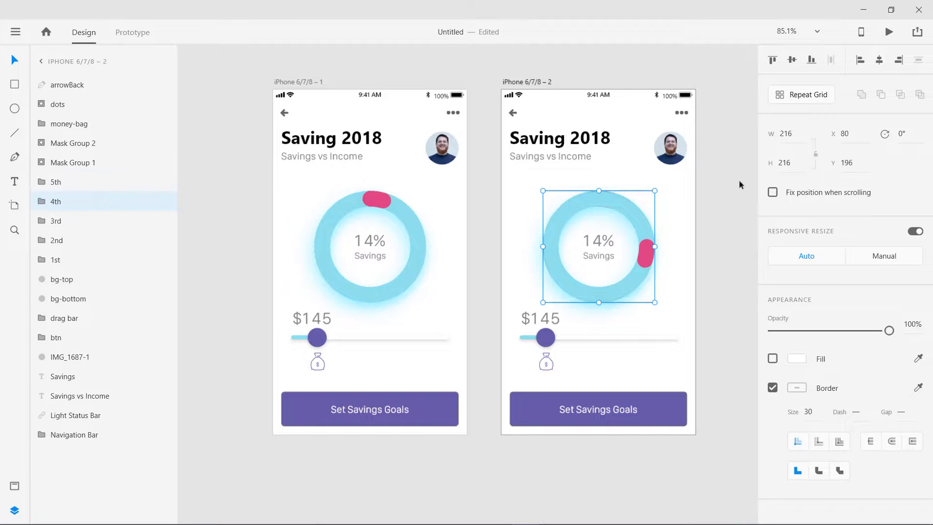
{"action": "left_click", "coordinate": [912, 135]}
{"action": "key", "text": "Return"}
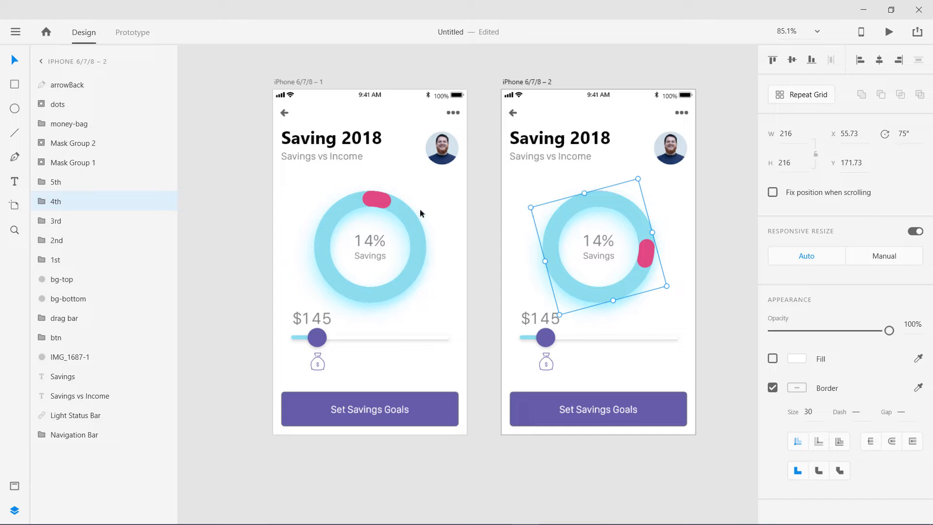
Step: Rotate the second artboard's 3rd group to 60° and its 2nd group to 30°
{"action": "left_click", "coordinate": [48, 221]}
{"action": "left_click", "coordinate": [889, 135]}
{"action": "type", "text": "60"}
{"action": "key", "text": "Return"}
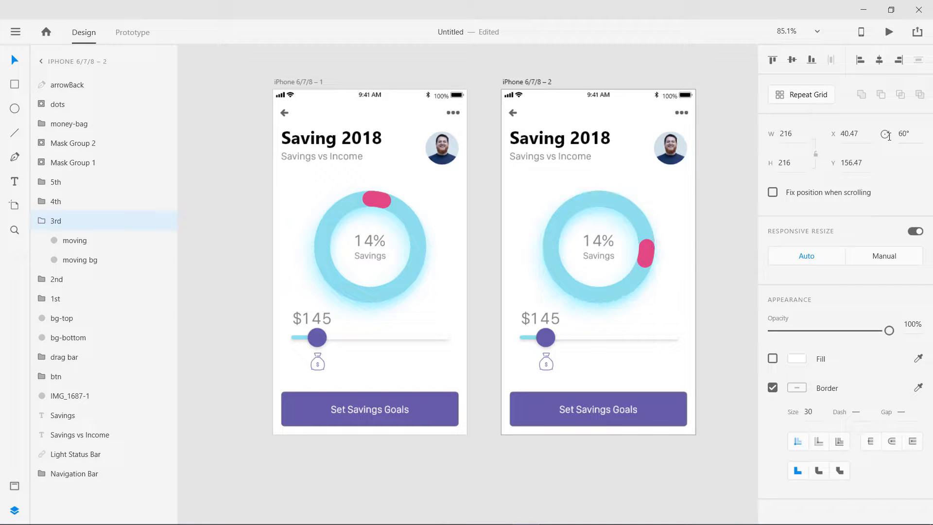
{"action": "left_click", "coordinate": [64, 284]}
{"action": "left_click", "coordinate": [888, 136]}
{"action": "type", "text": "30"}
{"action": "key", "text": "Return"}
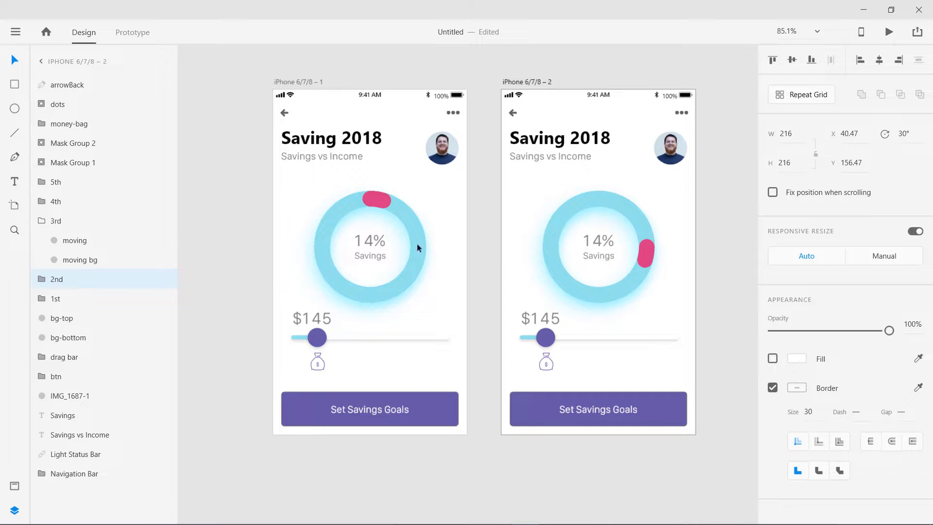
{"action": "left_click", "coordinate": [73, 299]}
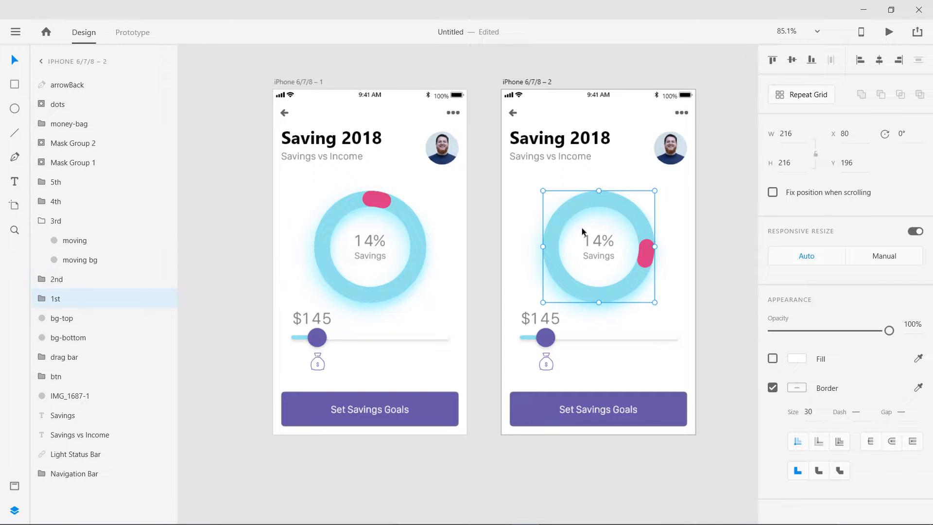
Step: Lower the opacity of moving bg to 0% in the second artboard's 5th and 4th groups
{"action": "left_click", "coordinate": [43, 183]}
{"action": "left_click", "coordinate": [69, 221]}
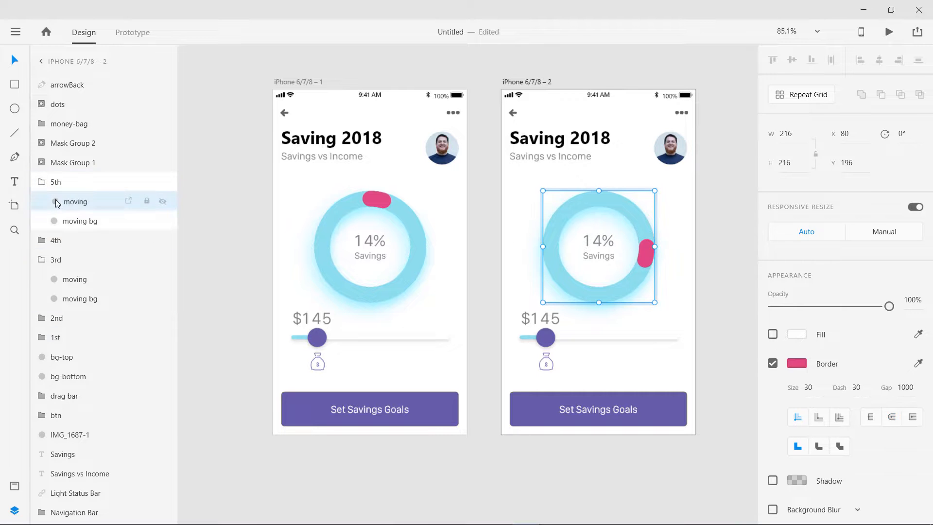
{"action": "left_click_drag", "start_coordinate": [889, 306], "coordinate": [614, 313]}
{"action": "left_click", "coordinate": [48, 242]}
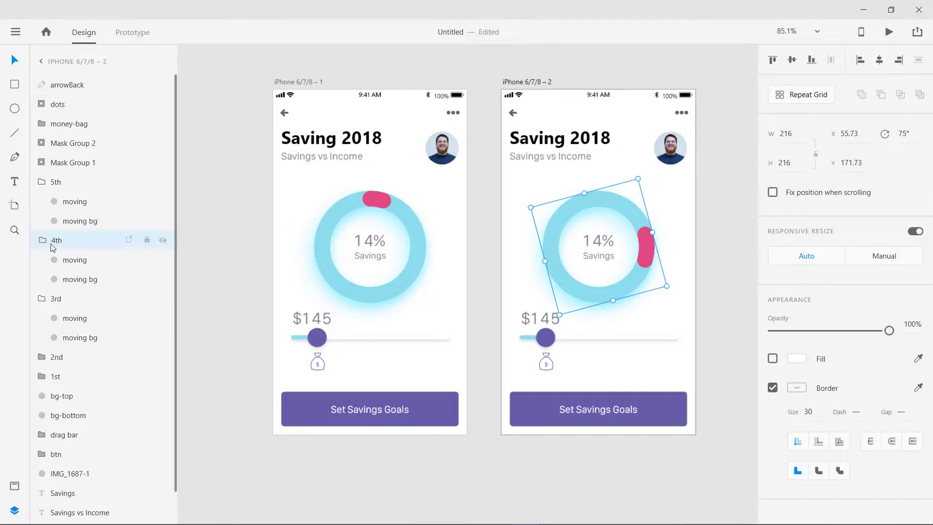
{"action": "left_click", "coordinate": [73, 280]}
{"action": "left_click_drag", "start_coordinate": [890, 306], "coordinate": [782, 320]}
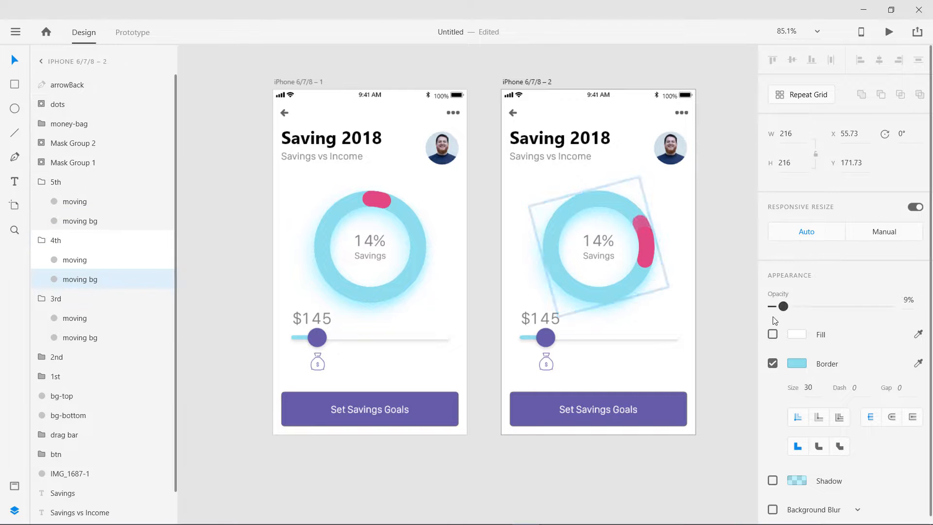
Step: Set the moving bg rings in the 3rd and 2nd groups to 0% opacity
{"action": "left_click", "coordinate": [70, 339]}
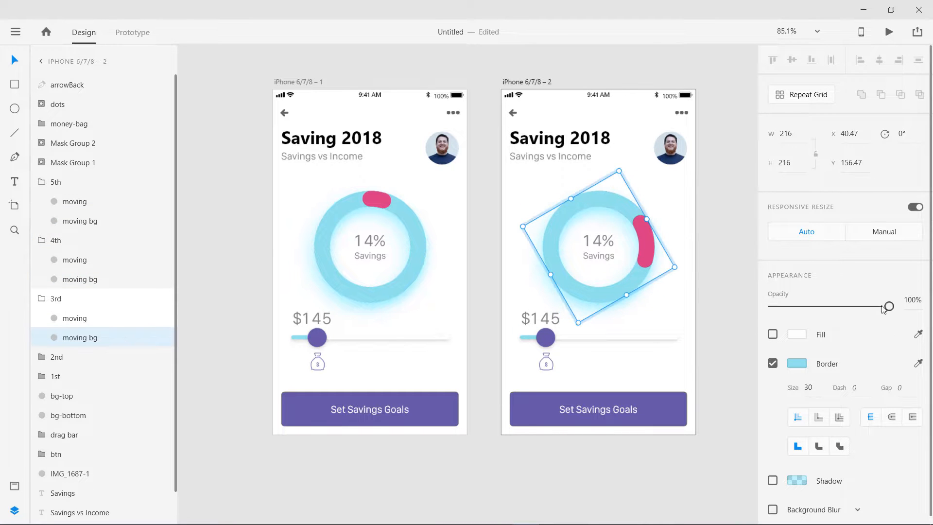
{"action": "left_click_drag", "start_coordinate": [889, 307], "coordinate": [773, 307]}
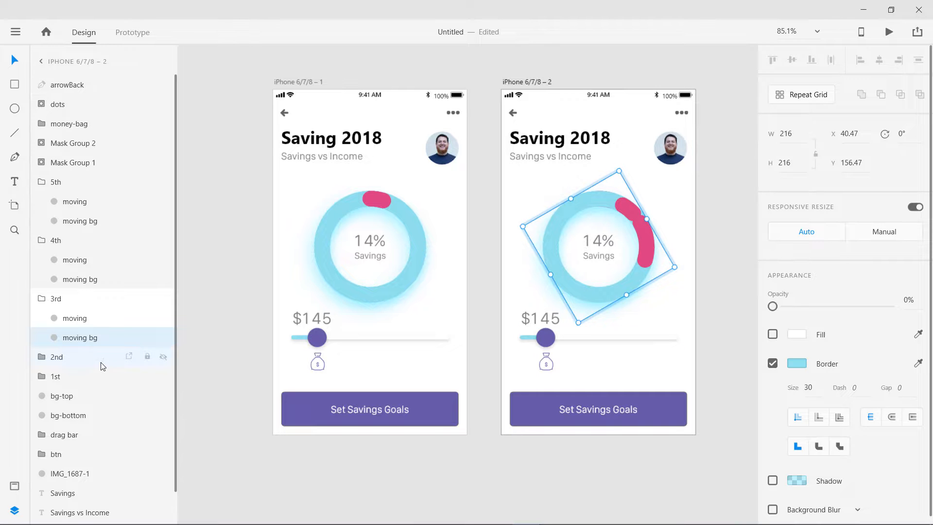
{"action": "left_click", "coordinate": [42, 356]}
{"action": "left_click", "coordinate": [78, 395]}
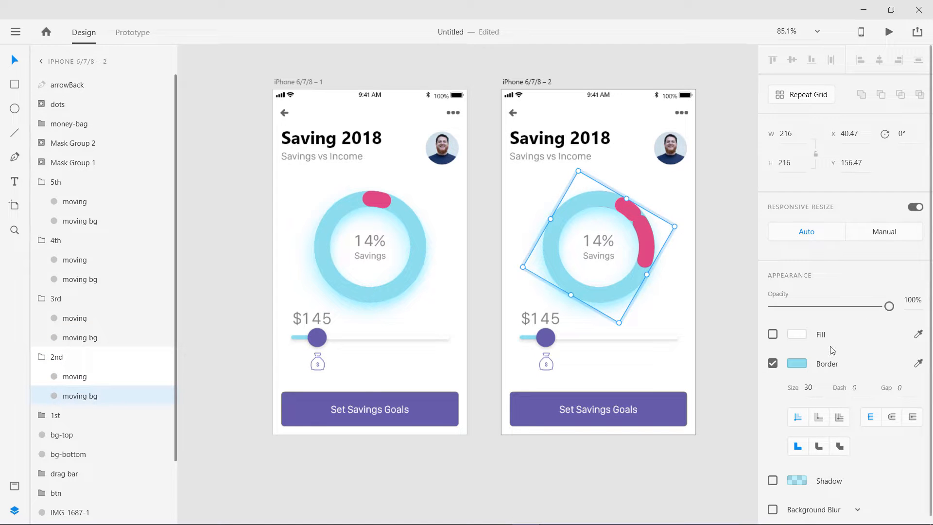
{"action": "left_click_drag", "start_coordinate": [889, 307], "coordinate": [754, 312]}
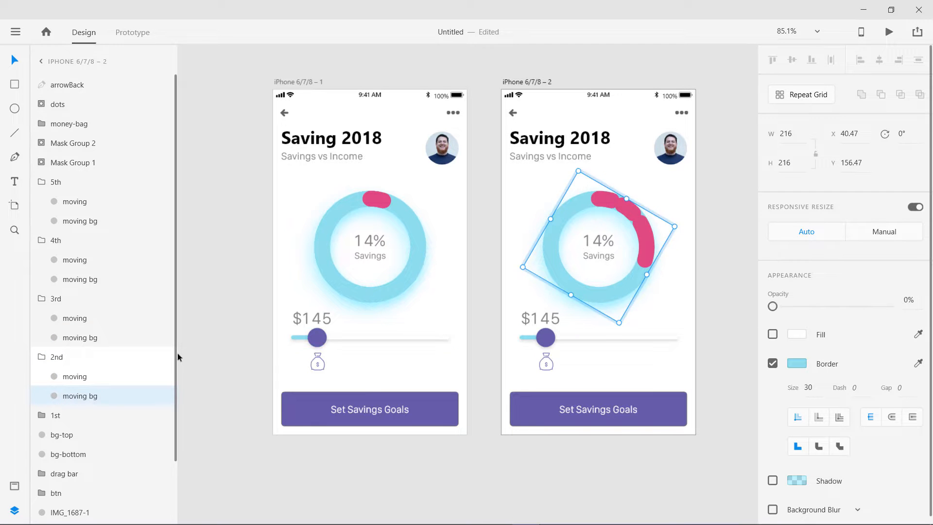
Step: Set the 1st group's moving bg ring to 0% opacity and collapse the group
{"action": "left_click", "coordinate": [42, 415]}
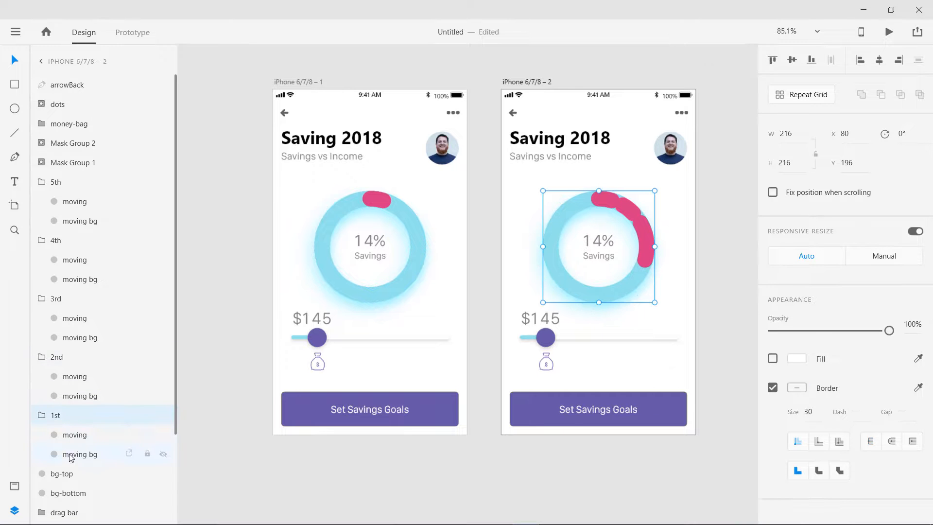
{"action": "left_click", "coordinate": [73, 454]}
{"action": "left_click_drag", "start_coordinate": [881, 315], "coordinate": [754, 315]}
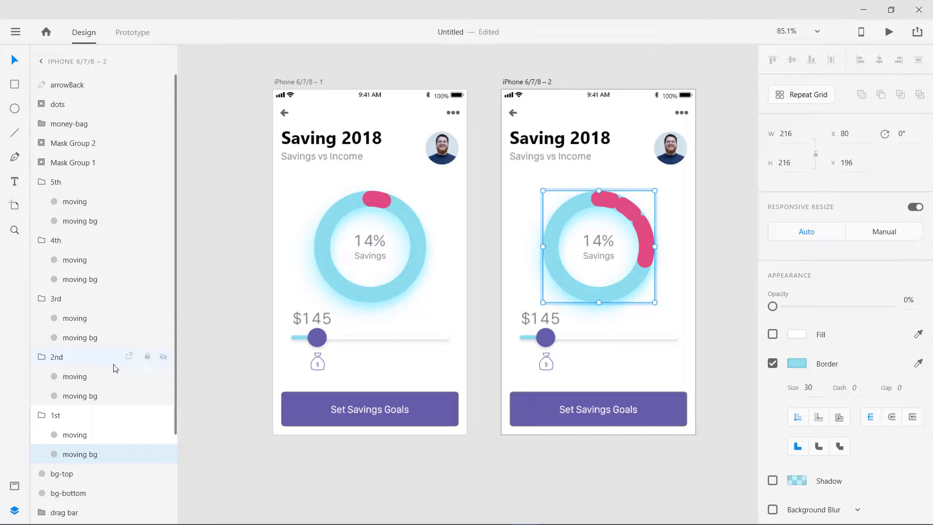
{"action": "left_click", "coordinate": [42, 415]}
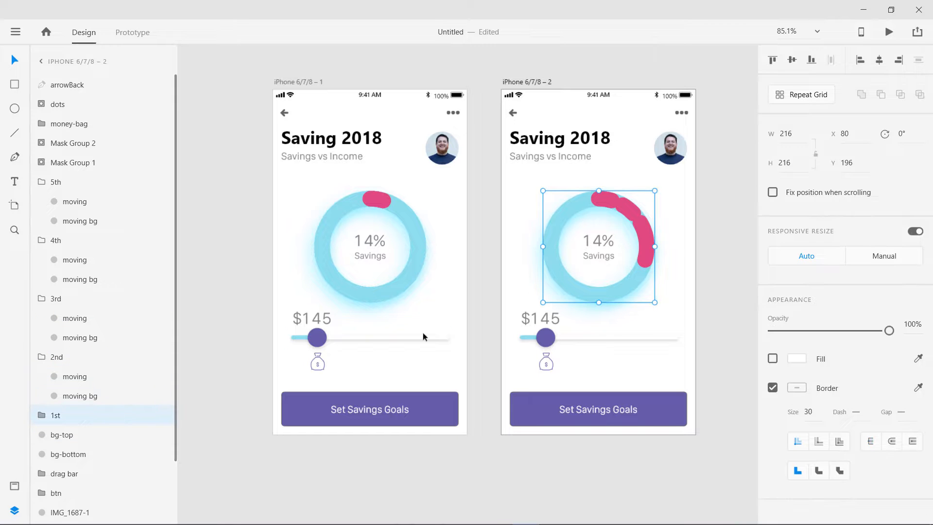
Step: Change the rotation of the 2nd group to 20° and the 3rd group to 30° on the second artboard
{"action": "left_click", "coordinate": [607, 204]}
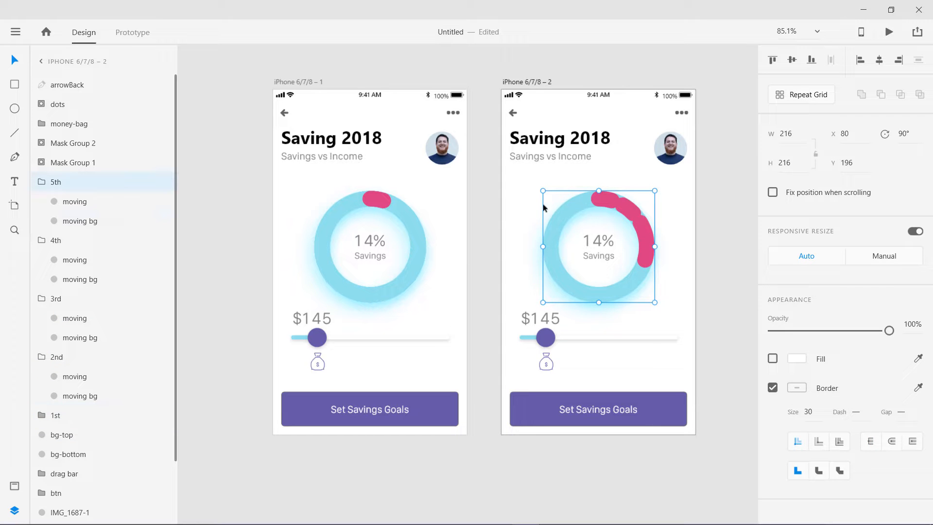
{"action": "left_click", "coordinate": [42, 182]}
{"action": "left_click", "coordinate": [44, 318]}
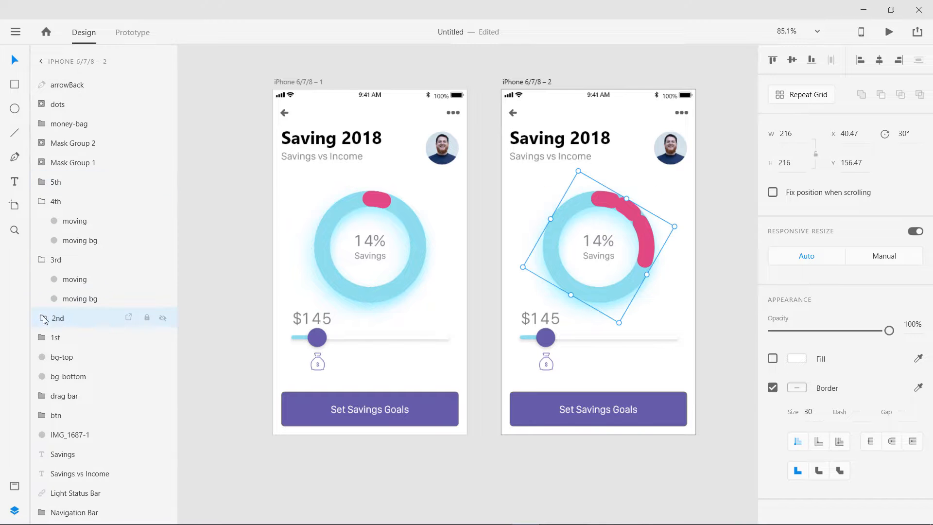
{"action": "left_click", "coordinate": [903, 134]}
{"action": "type", "text": "20"}
{"action": "key", "text": "Return"}
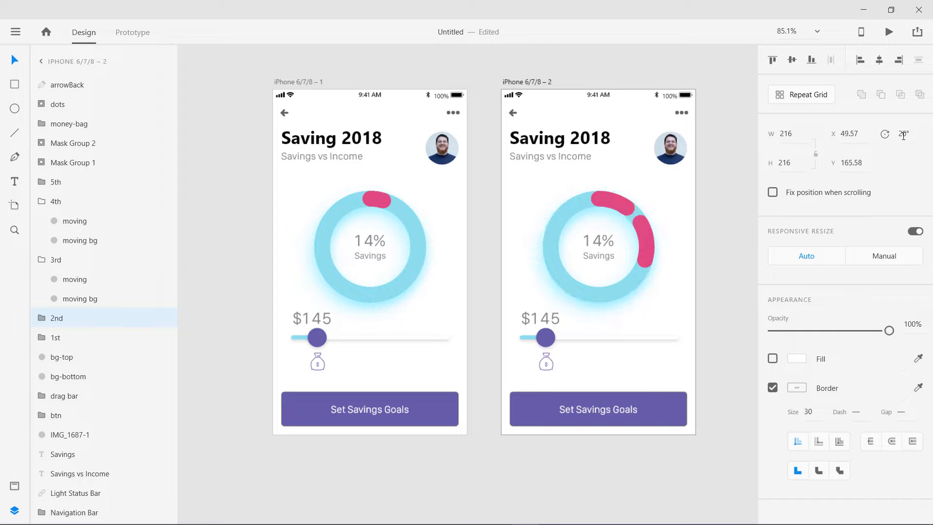
{"action": "left_click", "coordinate": [54, 264]}
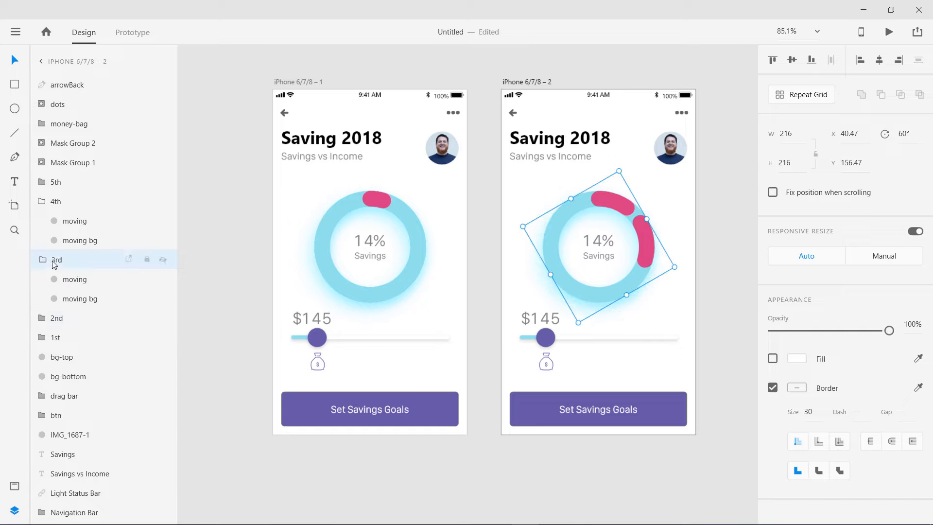
{"action": "left_click", "coordinate": [916, 130]}
{"action": "type", "text": "30"}
{"action": "key", "text": "Return"}
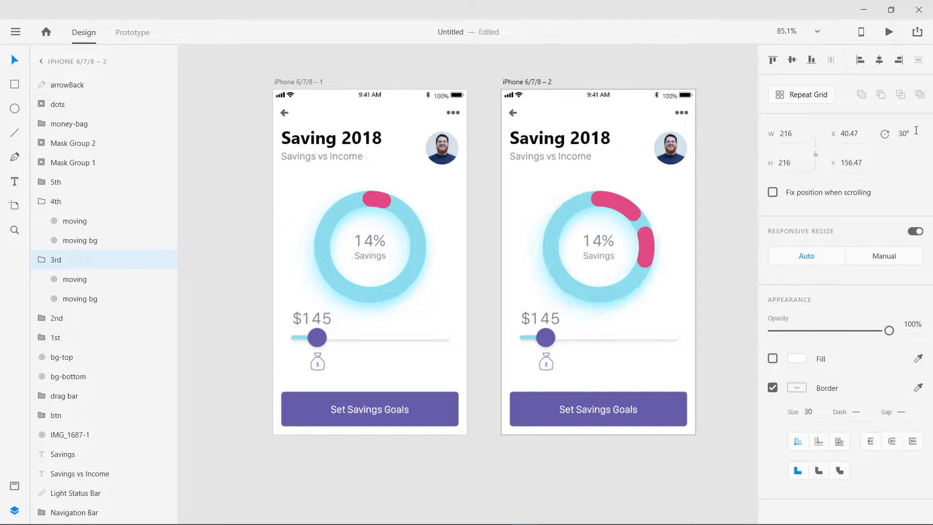
Step: Rotate the 4th group to 45° and the 5th group to 60° to close the gap in the pink arc
{"action": "left_click", "coordinate": [69, 203]}
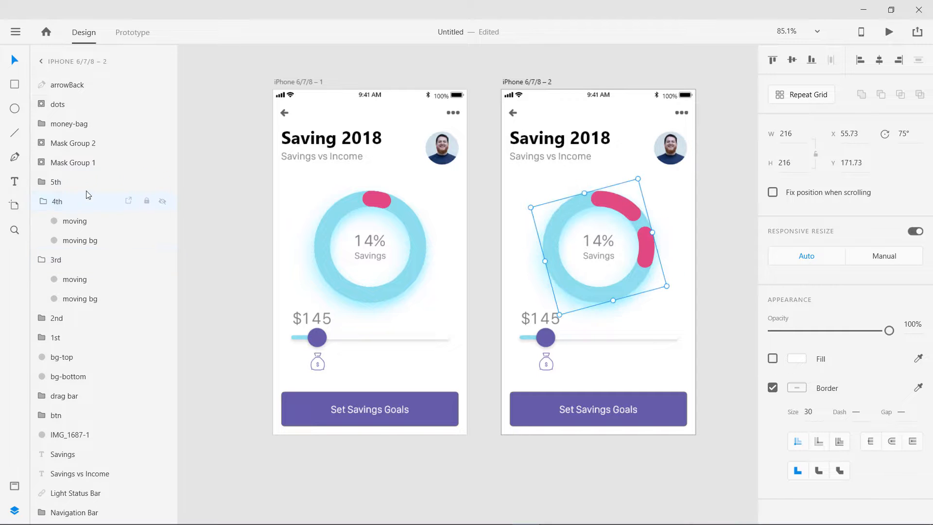
{"action": "left_click", "coordinate": [888, 138]}
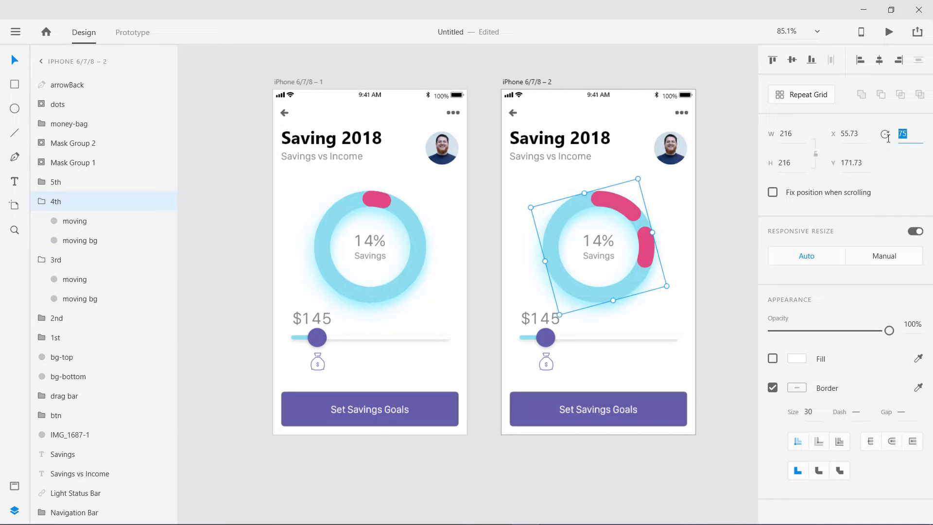
{"action": "type", "text": "45"}
{"action": "key", "text": "Return"}
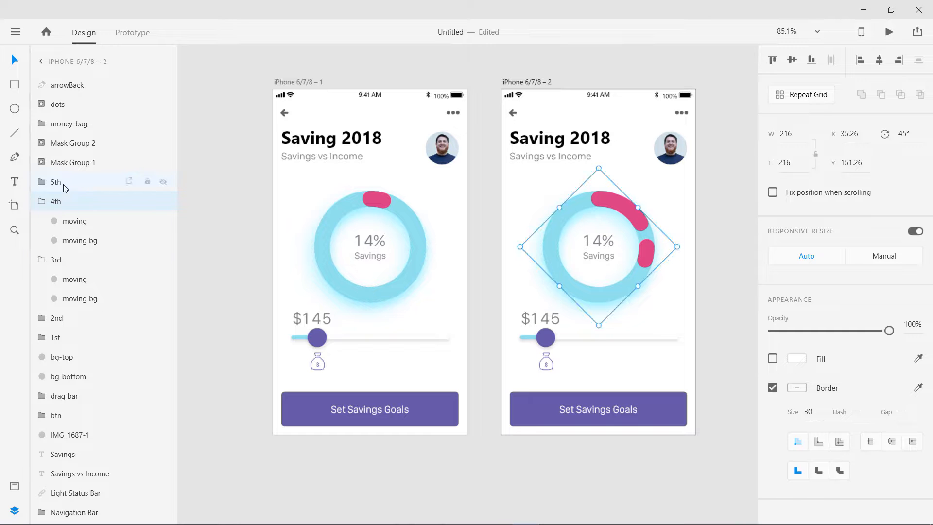
{"action": "left_click", "coordinate": [58, 183]}
{"action": "left_click", "coordinate": [890, 140]}
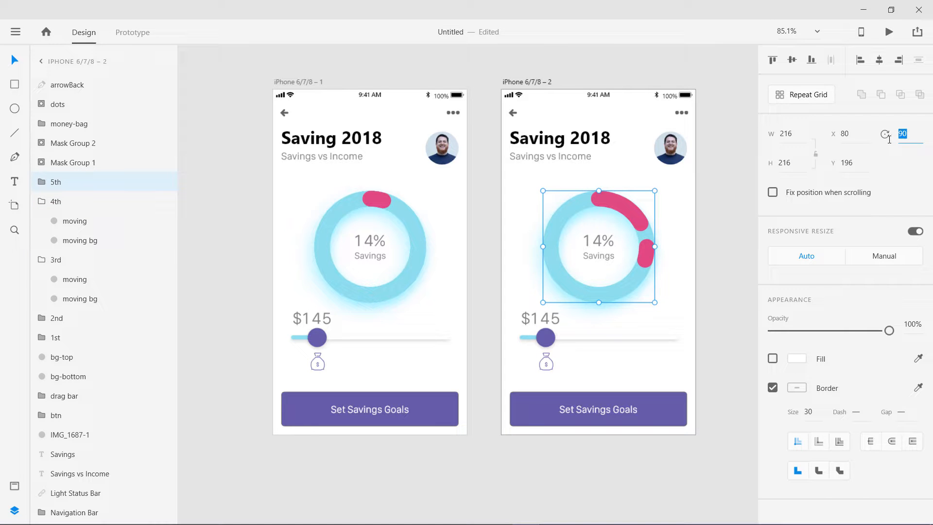
{"action": "type", "text": "60"}
{"action": "key", "text": "Return"}
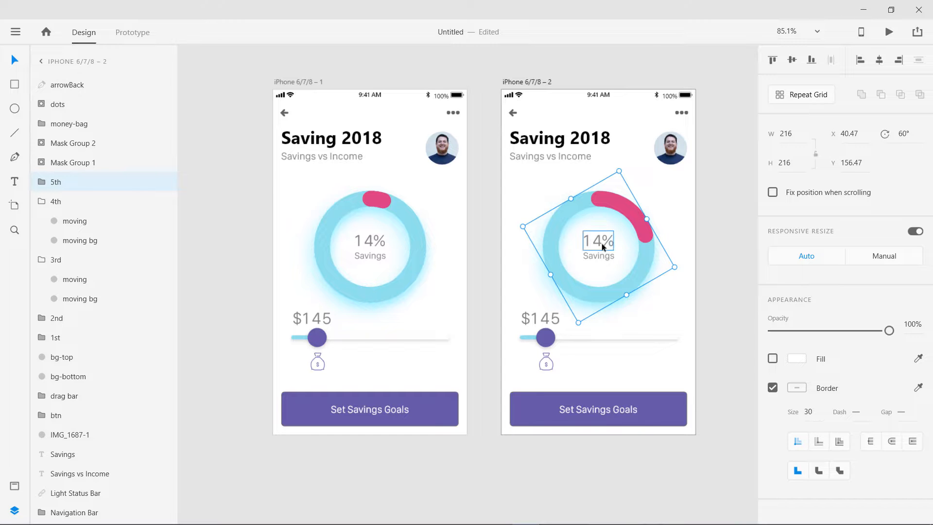
{"action": "left_click", "coordinate": [726, 232]}
{"action": "left_click", "coordinate": [625, 211]}
{"action": "left_click", "coordinate": [457, 242]}
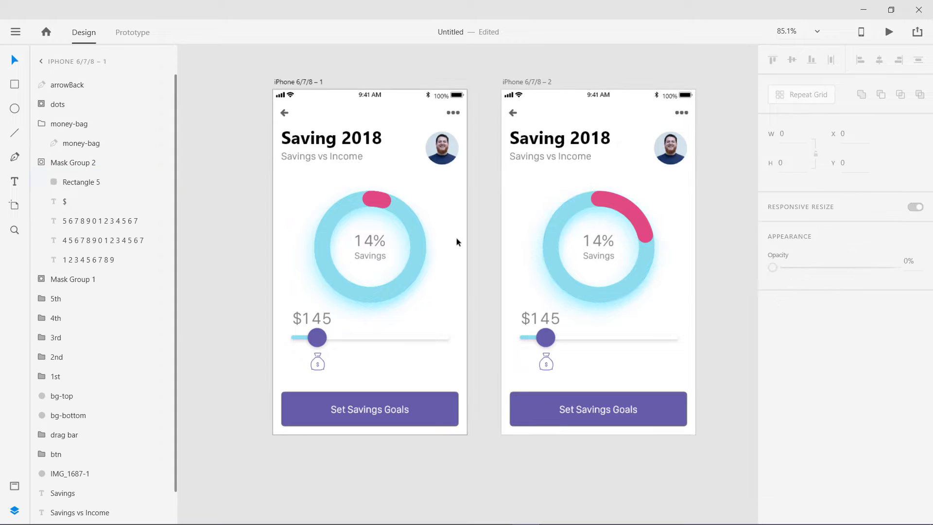
Step: In Prototype mode, link the iPhone 6/7/8 – 1 artboard to iPhone 6/7/8 – 2
{"action": "left_click", "coordinate": [303, 81]}
{"action": "left_click", "coordinate": [132, 33]}
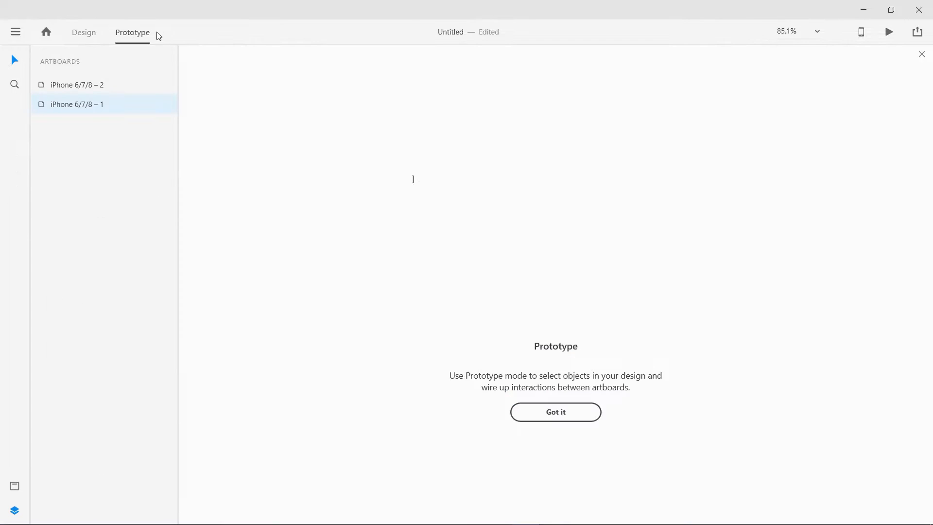
{"action": "left_click", "coordinate": [542, 412]}
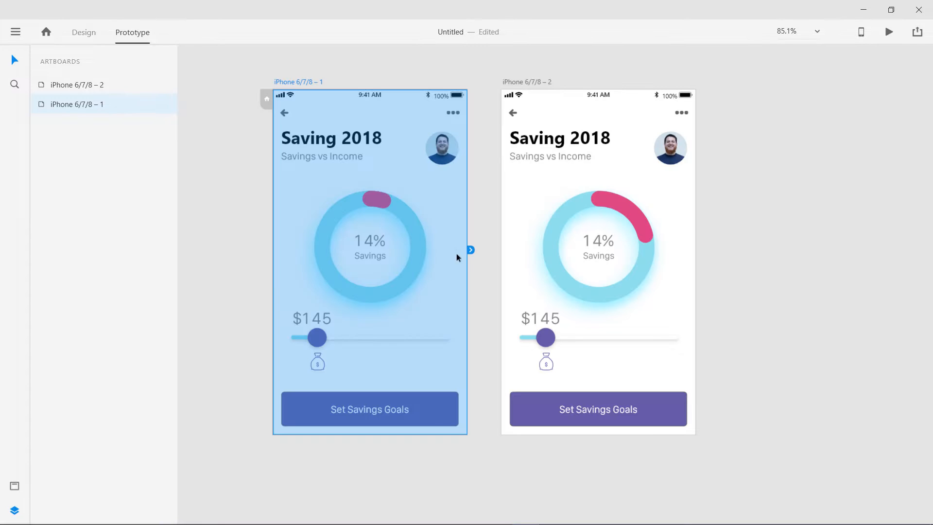
{"action": "left_click_drag", "start_coordinate": [470, 250], "coordinate": [511, 250]}
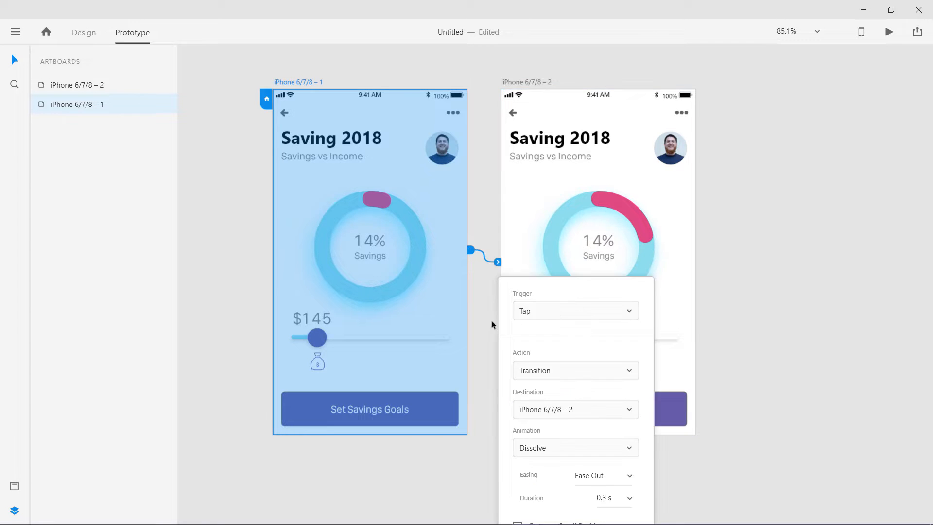
Step: Set the artboard link's trigger to Drag with Auto-Animate and check it in the preview
{"action": "left_click", "coordinate": [543, 316]}
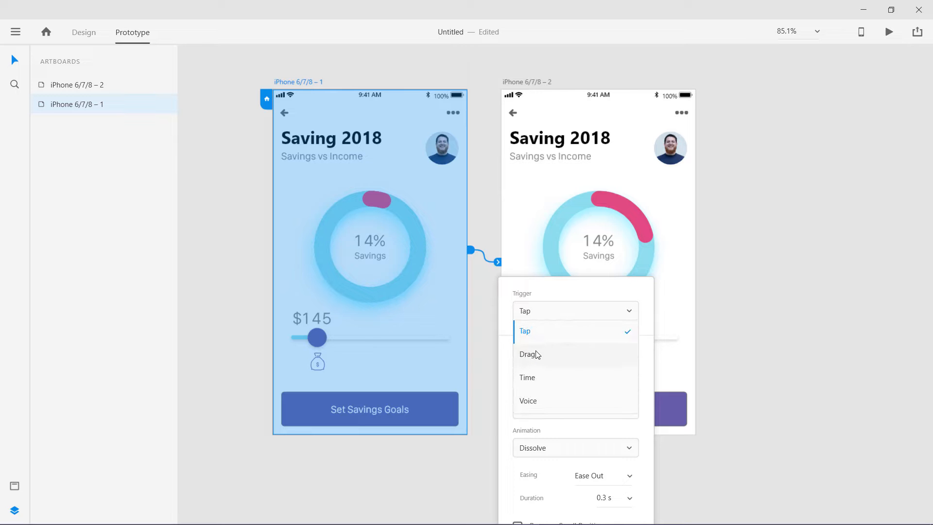
{"action": "left_click", "coordinate": [537, 354]}
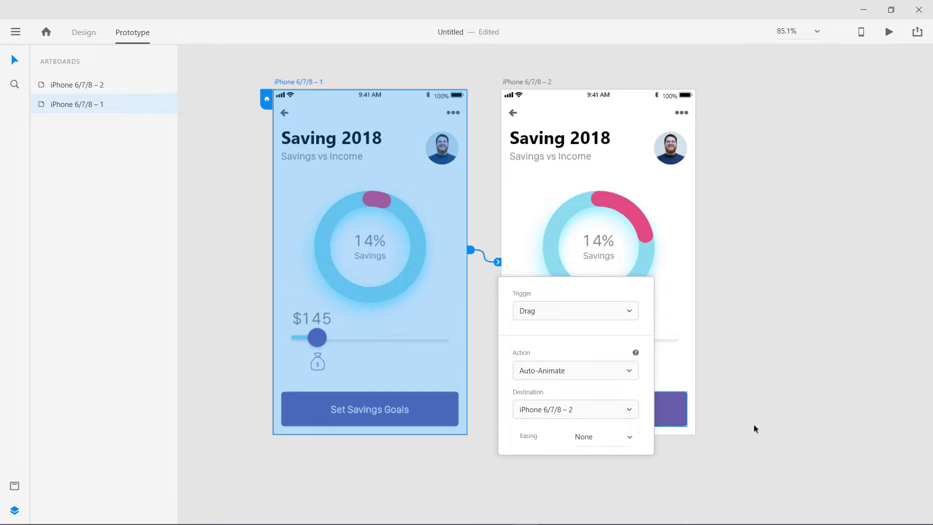
{"action": "left_click", "coordinate": [748, 345]}
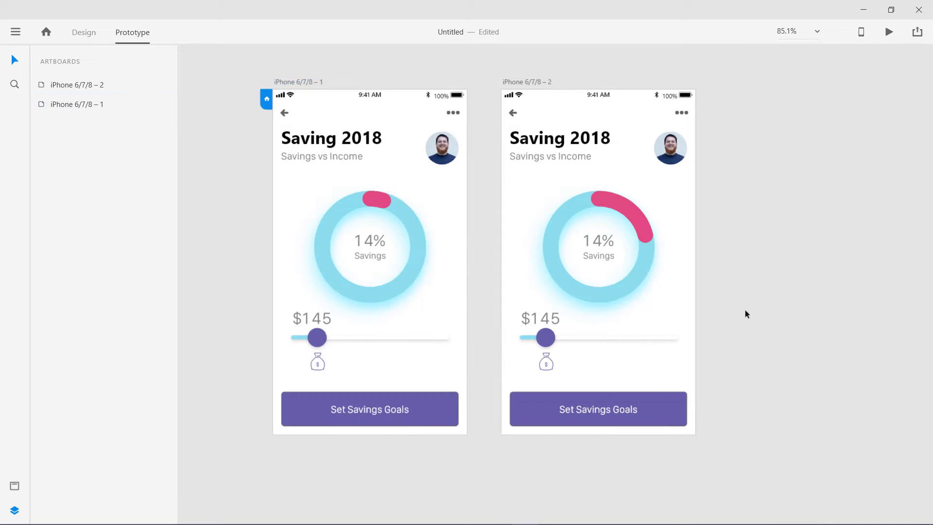
{"action": "left_click", "coordinate": [890, 32]}
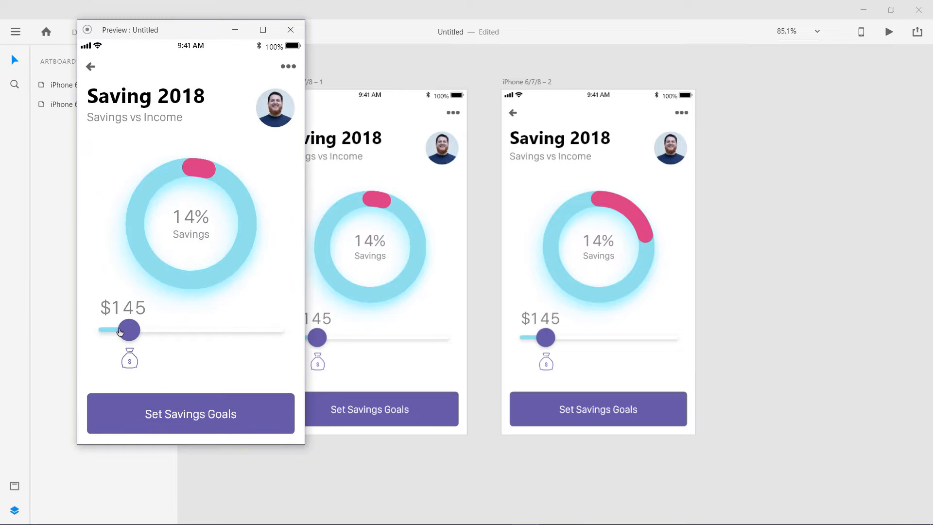
{"action": "left_click", "coordinate": [291, 29]}
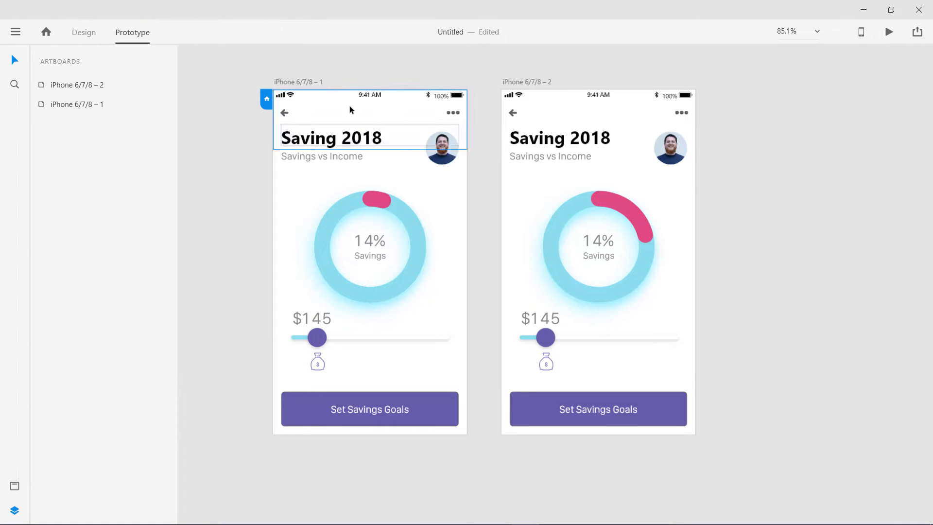
Step: Replace the artboard link with a Drag, Auto-Animate link from the first artboard's slider knob to iPhone 6/7/8 – 2, and open the preview briefly
{"action": "left_click", "coordinate": [312, 82]}
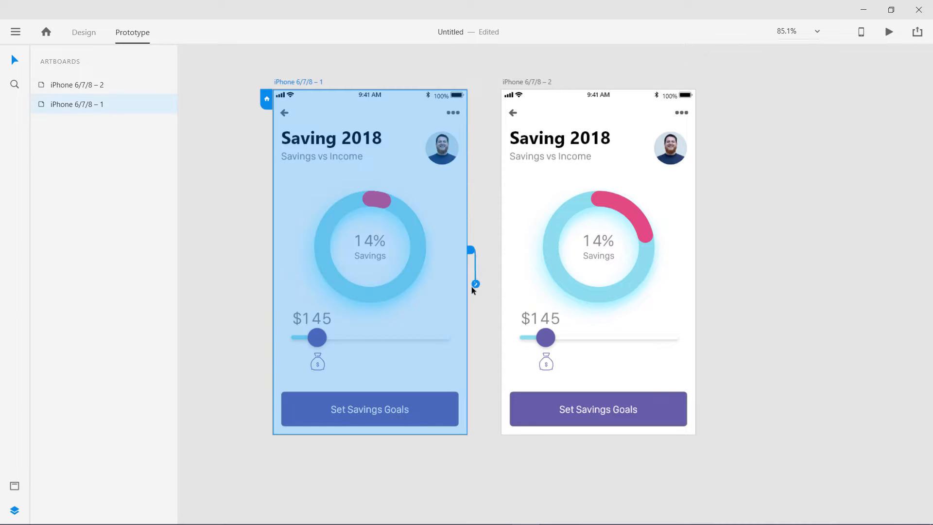
{"action": "left_click", "coordinate": [341, 341]}
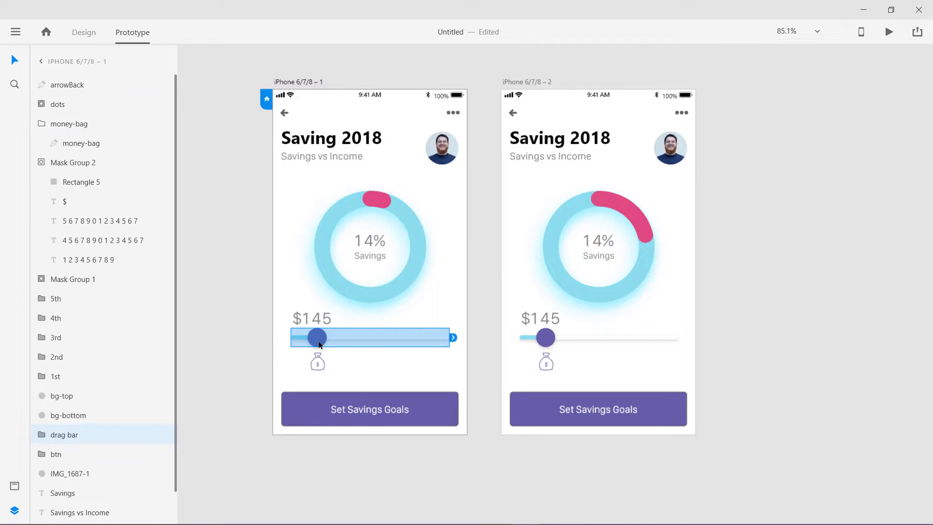
{"action": "double_click", "coordinate": [319, 336]}
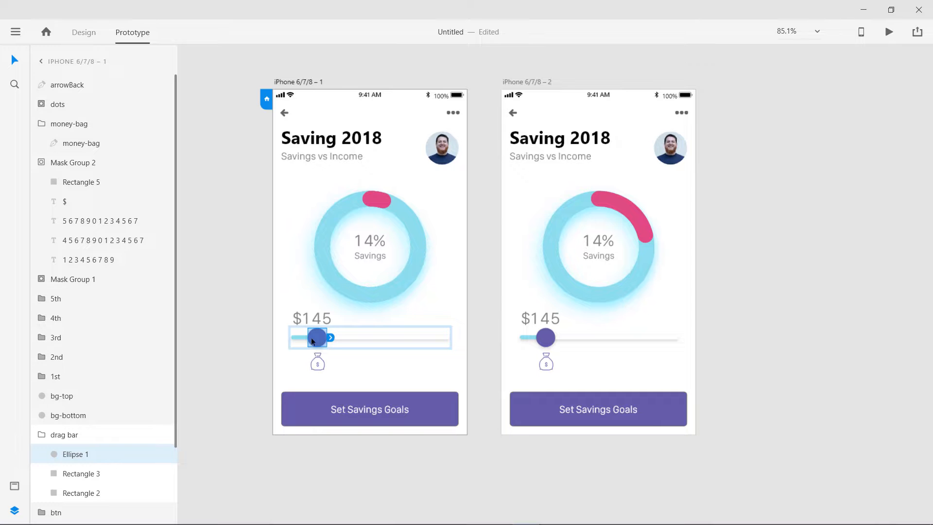
{"action": "left_click_drag", "start_coordinate": [330, 337], "coordinate": [519, 285]}
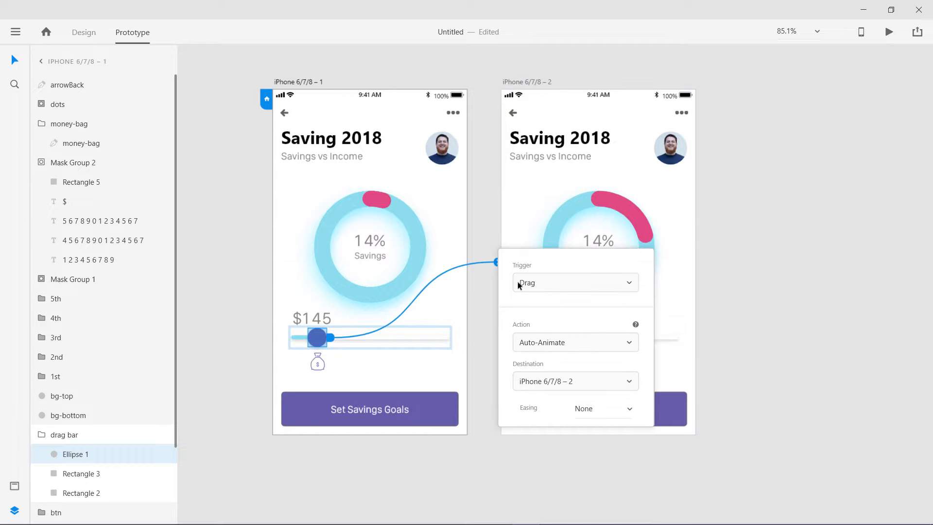
{"action": "left_click", "coordinate": [890, 31]}
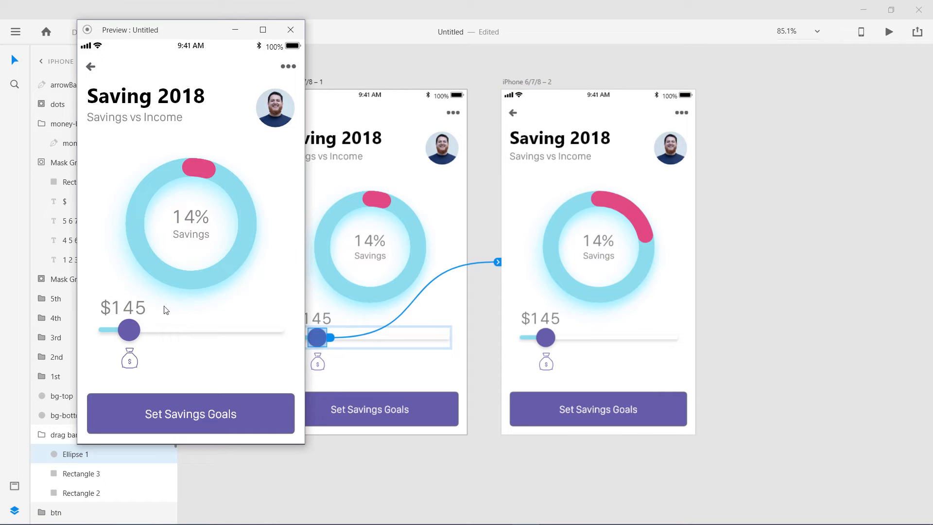
{"action": "left_click", "coordinate": [287, 32]}
Step: In Design mode, move the slider knob on the second artboard along the drag bar to X 207
{"action": "left_click", "coordinate": [549, 340]}
{"action": "left_click", "coordinate": [81, 30]}
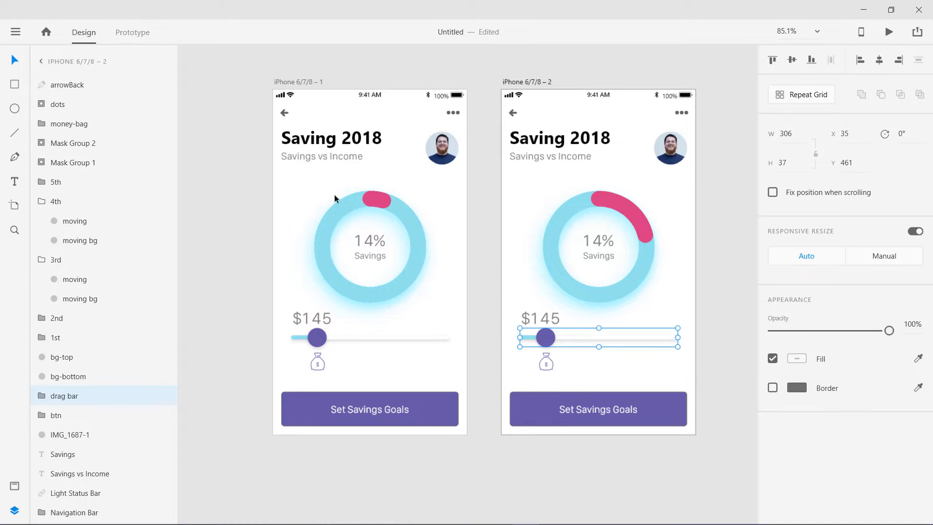
{"action": "left_click", "coordinate": [647, 382]}
{"action": "left_click", "coordinate": [547, 337]}
{"action": "double_click", "coordinate": [546, 337]}
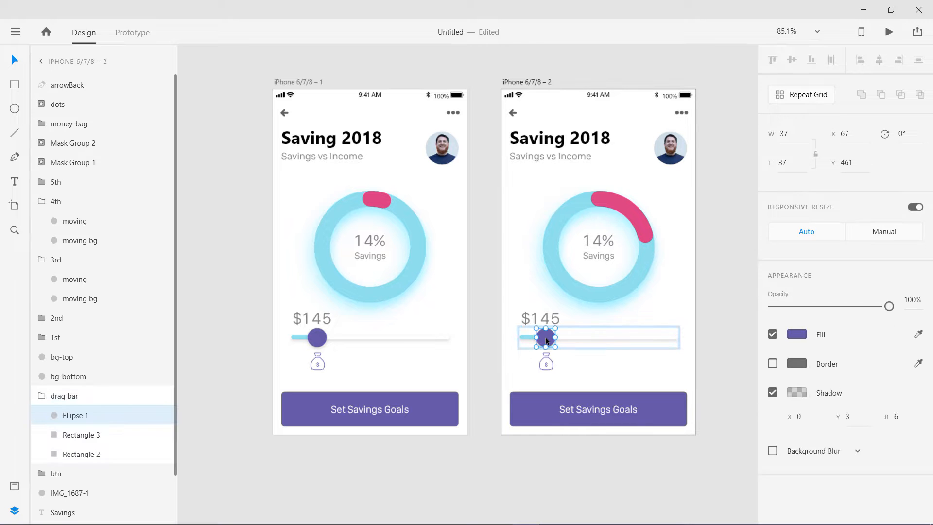
{"action": "key", "text": "shift+Right"}
{"action": "key", "text": "shift+Right"}
{"action": "key", "text": "shift+Right"}
{"action": "key", "text": "shift+Right"}
{"action": "key", "text": "shift+Right"}
{"action": "key", "text": "shift+Right"}
{"action": "key", "text": "shift+Right"}
{"action": "key", "text": "shift+Right"}
{"action": "key", "text": "shift+Right"}
{"action": "key", "text": "shift+Right"}
{"action": "key", "text": "shift+Right"}
{"action": "key", "text": "shift+Right"}
{"action": "key", "text": "shift+Right"}
{"action": "key", "text": "shift+Right"}
{"action": "key", "text": "shift+Right"}
{"action": "key", "text": "shift+Right"}
{"action": "key", "text": "shift+Right"}
{"action": "key", "text": "shift+Left"}
{"action": "key", "text": "shift+Left"}
{"action": "key", "text": "shift+Left"}
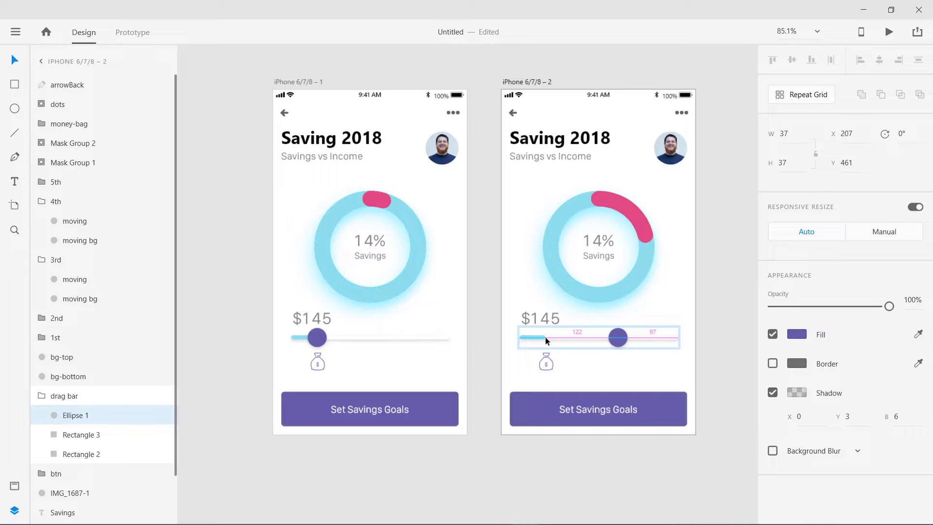
Step: Set the width of the blue slider fill on the second artboard to 200
{"action": "left_click", "coordinate": [539, 337]}
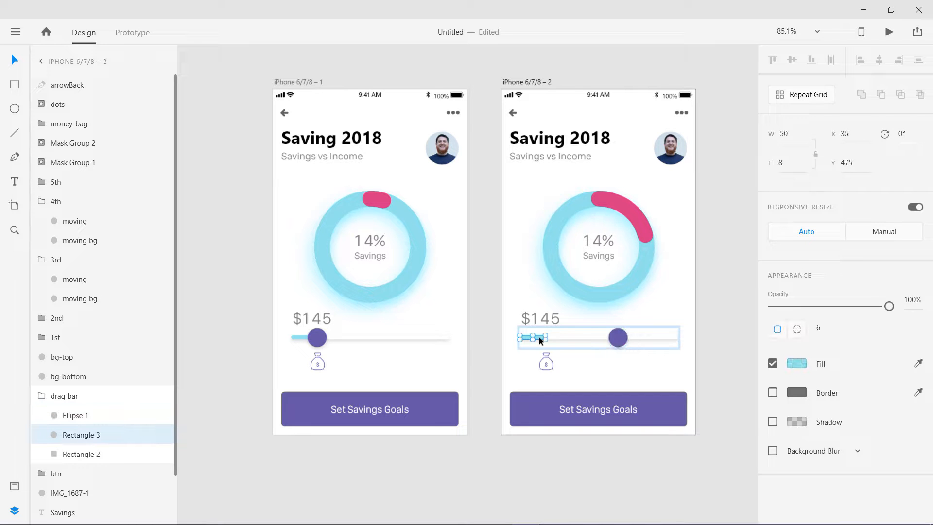
{"action": "left_click", "coordinate": [782, 134]}
{"action": "type", "text": "250"}
{"action": "key", "text": "Return"}
{"action": "left_click", "coordinate": [786, 134]}
{"action": "type", "text": "200"}
{"action": "key", "text": "Return"}
Step: Move the second artboard's money-bag icon horizontally to X 213, under the slider knob
{"action": "left_click", "coordinate": [547, 360]}
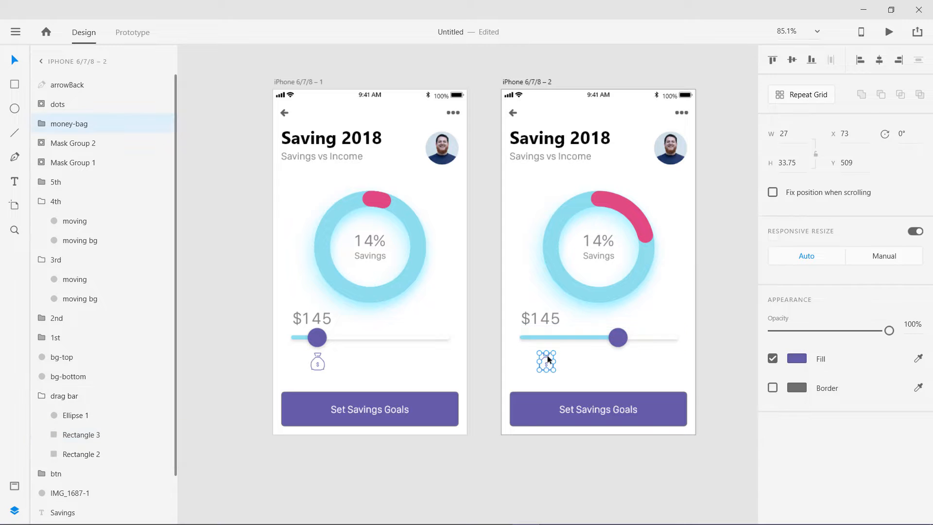
{"action": "key", "text": "shift+Right"}
{"action": "key", "text": "shift+Right"}
{"action": "key", "text": "shift+Right"}
{"action": "key", "text": "shift+Right"}
{"action": "key", "text": "shift+Right"}
{"action": "key", "text": "shift+Right"}
{"action": "key", "text": "shift+Right"}
{"action": "key", "text": "shift+Right"}
{"action": "key", "text": "shift+Right"}
{"action": "key", "text": "shift+Right"}
{"action": "key", "text": "shift+Right"}
{"action": "key", "text": "shift+Right"}
{"action": "key", "text": "shift+Right"}
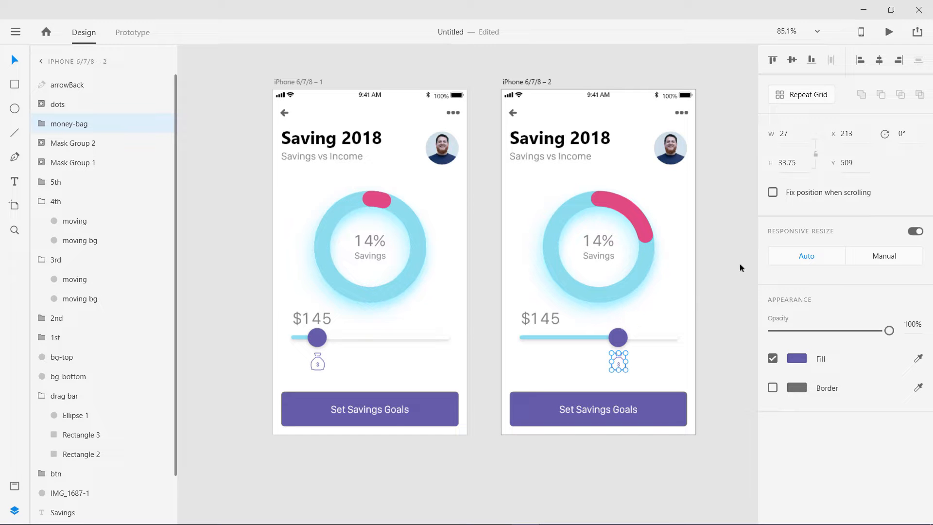
Step: Try a width of 42 for the money-bag icon, undo it and dismiss the resizing hint
{"action": "left_click_drag", "start_coordinate": [793, 140], "coordinate": [778, 135]}
{"action": "type", "text": "42"}
{"action": "key", "text": "Return"}
{"action": "key", "text": "ctrl+z"}
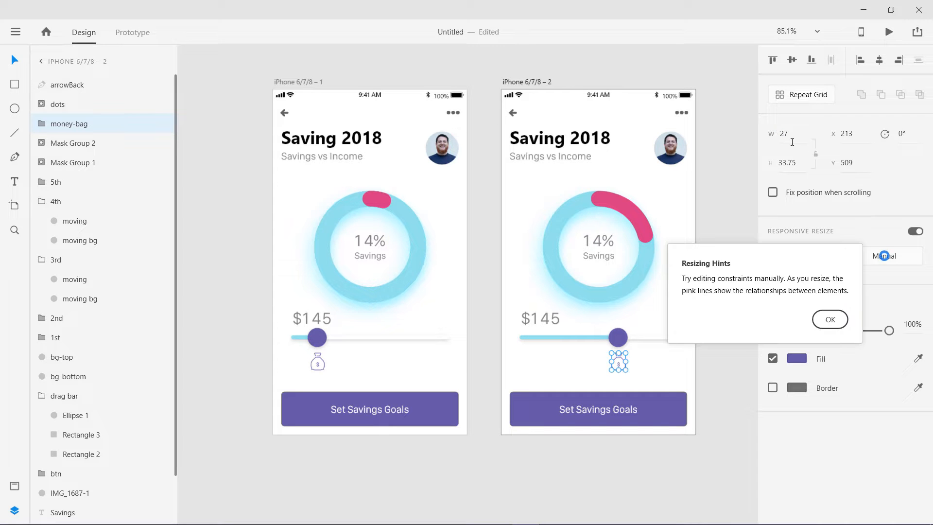
{"action": "left_click", "coordinate": [830, 319]}
Step: Lock the money-bag icon's aspect ratio and set its height to 45
{"action": "left_click", "coordinate": [815, 153]}
{"action": "left_click_drag", "start_coordinate": [798, 163], "coordinate": [763, 167]}
{"action": "type", "text": "40"}
{"action": "key", "text": "Return"}
{"action": "left_click", "coordinate": [779, 165]}
{"action": "type", "text": "45"}
{"action": "key", "text": "Return"}
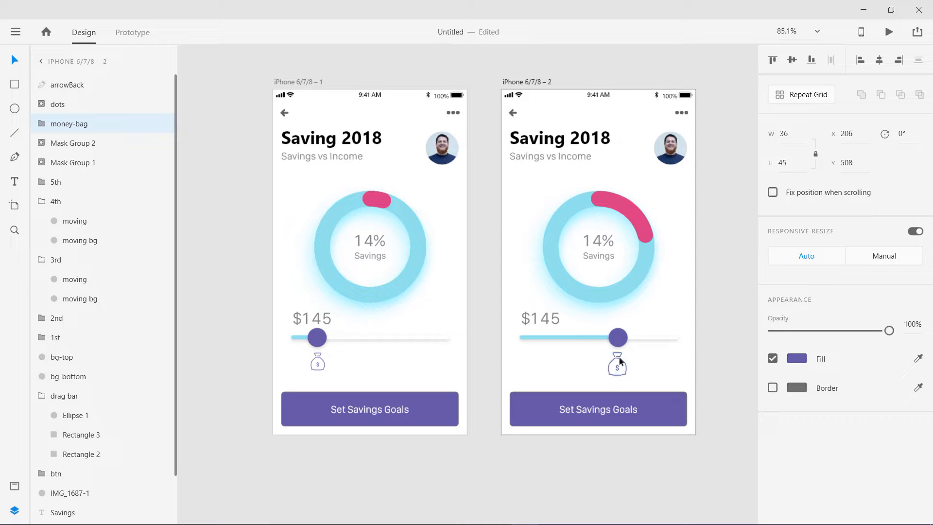
Step: Reposition the enlarged money bag at X 208, Y 509 and compare its spacing with the first artboard's icon
{"action": "left_click_drag", "start_coordinate": [620, 360], "coordinate": [622, 362]}
{"action": "key", "text": "alt"}
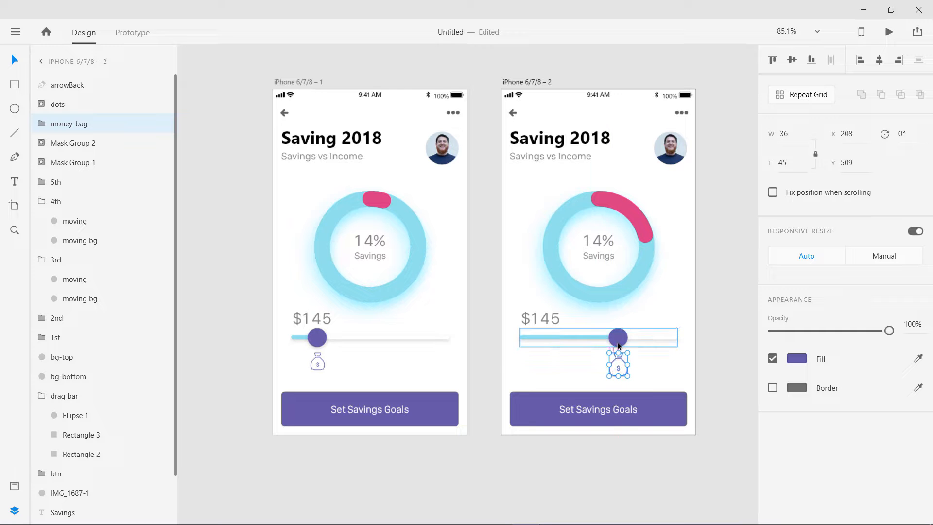
{"action": "left_click", "coordinate": [318, 363]}
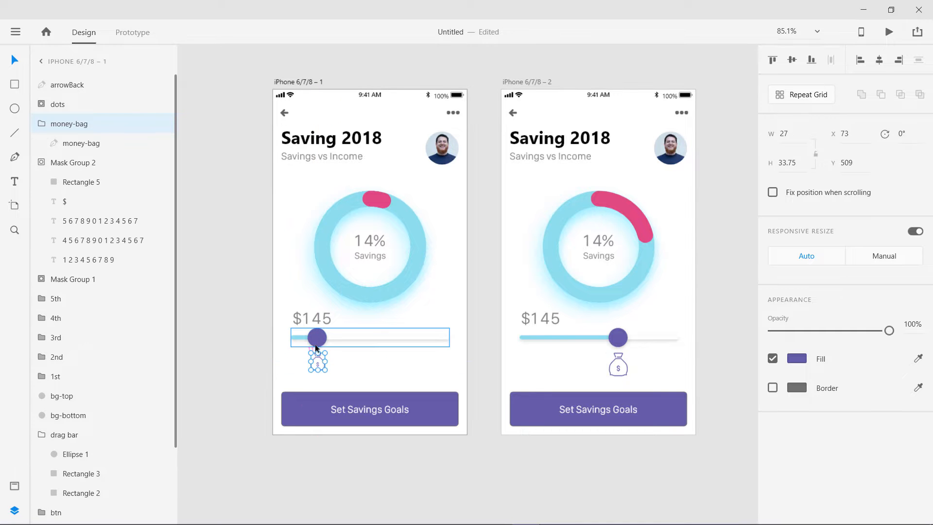
{"action": "left_click", "coordinate": [725, 351]}
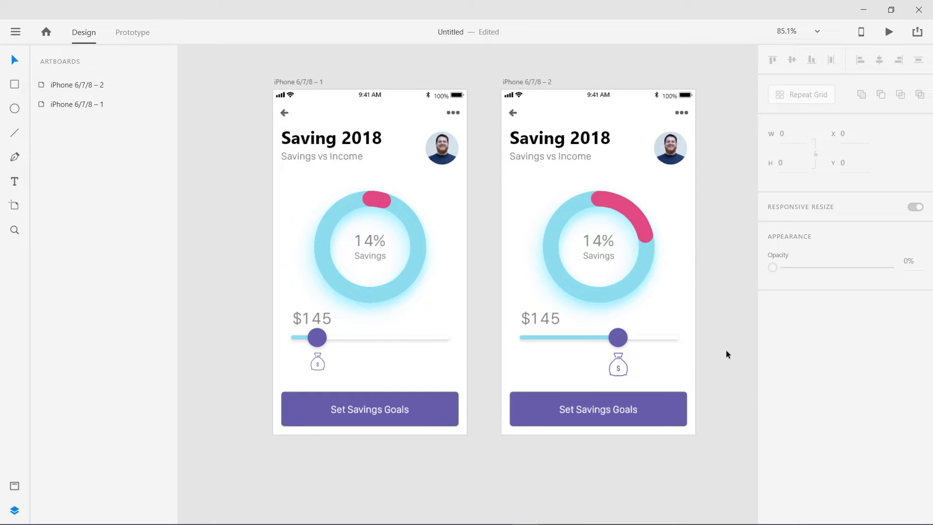
Step: Preview the prototype and test the slider knob's drag animation
{"action": "left_click", "coordinate": [889, 32]}
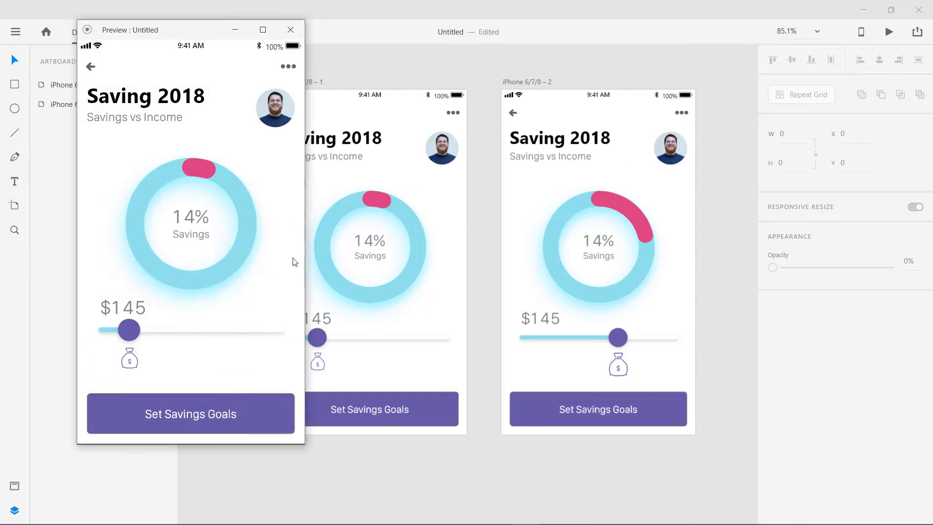
{"action": "left_click_drag", "start_coordinate": [132, 332], "coordinate": [254, 344]}
{"action": "left_click_drag", "start_coordinate": [152, 344], "coordinate": [252, 322]}
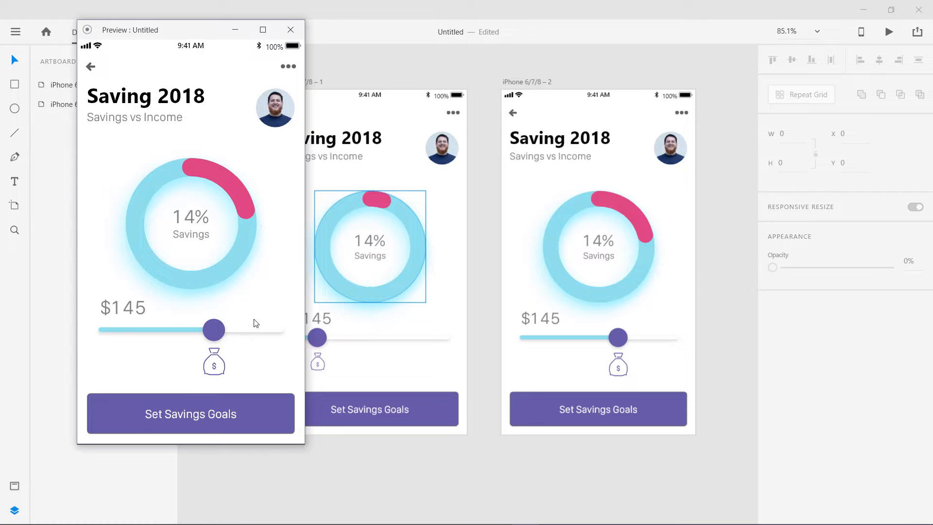
{"action": "left_click", "coordinate": [290, 30]}
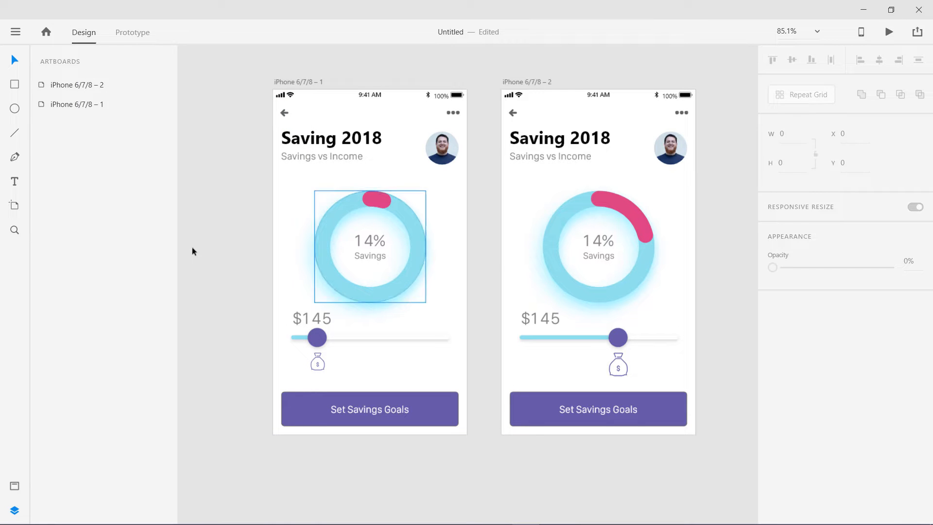
Step: On the second artboard, delete the moving bg ring from the 5th, 4th and 3rd groups
{"action": "left_click", "coordinate": [540, 83]}
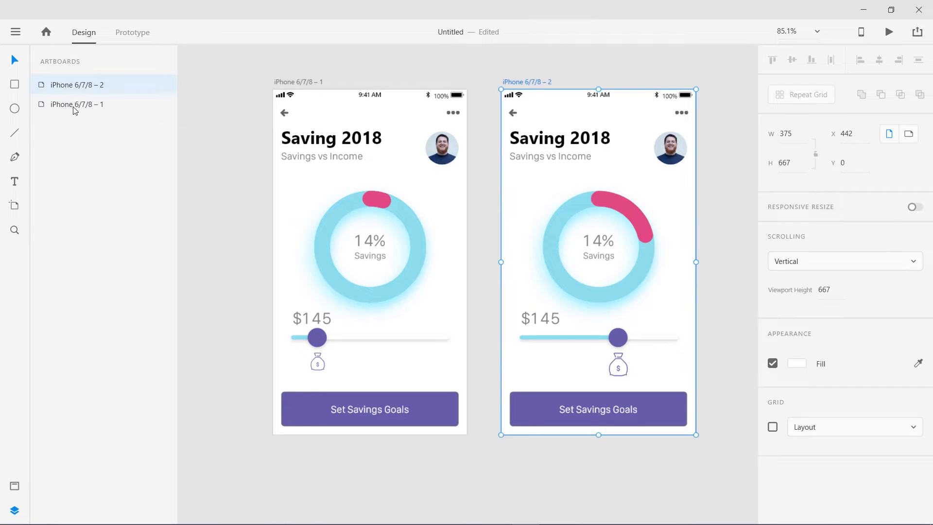
{"action": "double_click", "coordinate": [42, 85]}
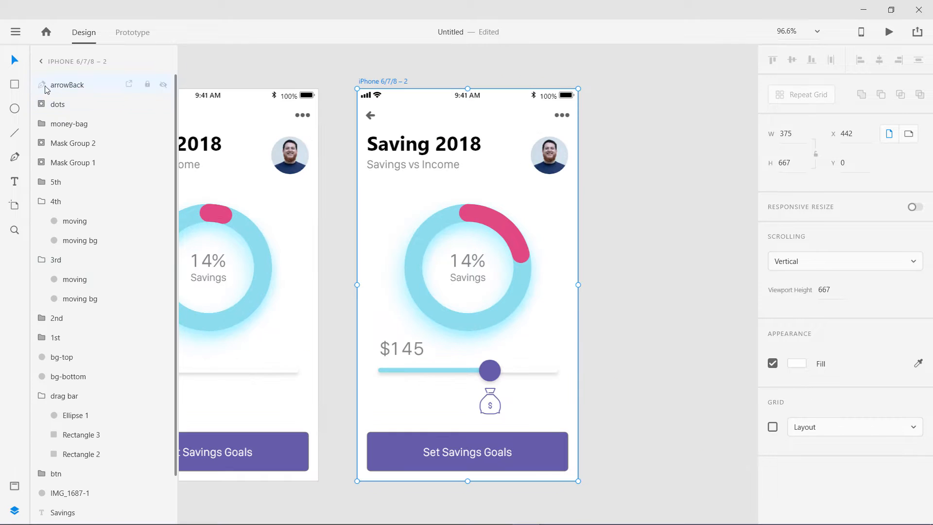
{"action": "left_click", "coordinate": [419, 268]}
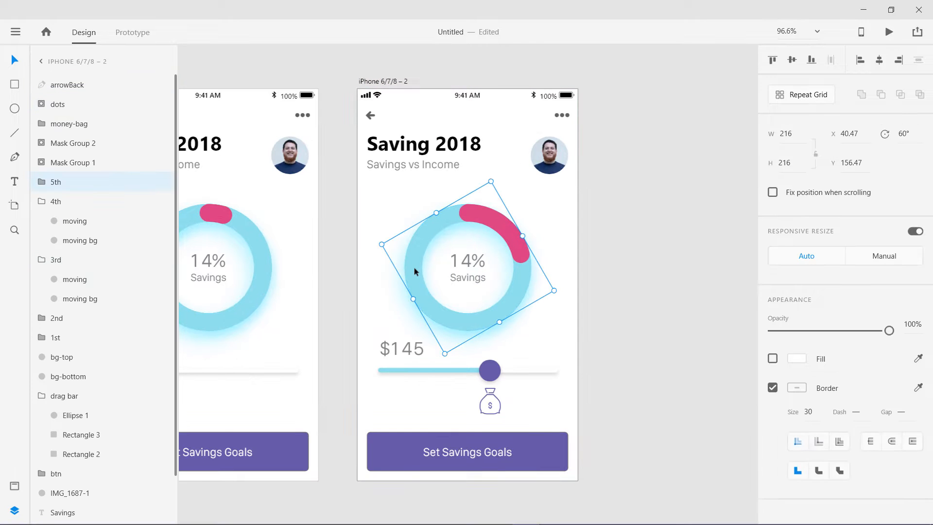
{"action": "left_click", "coordinate": [70, 241]}
{"action": "left_click", "coordinate": [60, 220]}
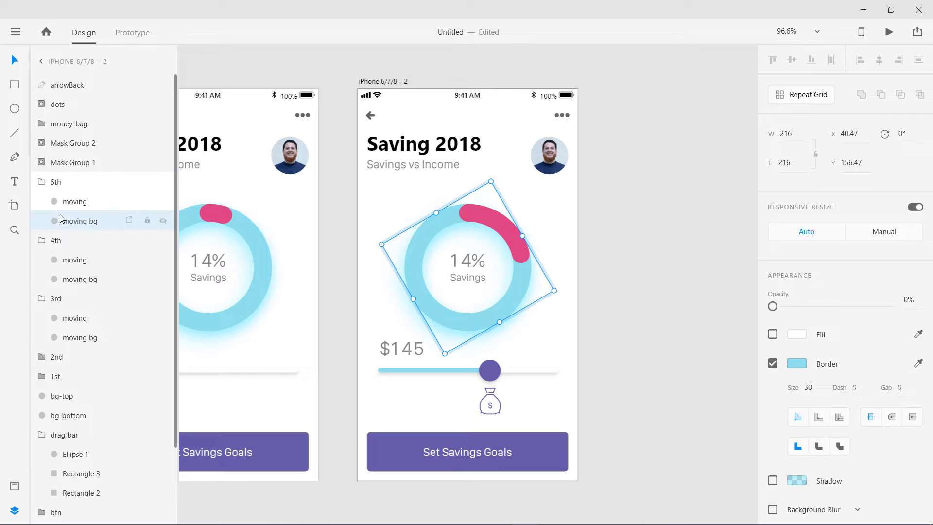
{"action": "key", "text": "Delete"}
{"action": "left_click", "coordinate": [77, 260]}
{"action": "key", "text": "Delete"}
{"action": "left_click", "coordinate": [76, 300]}
{"action": "key", "text": "Delete"}
Step: Delete the moving bg ring from the second artboard's 2nd and 1st groups
{"action": "left_click", "coordinate": [45, 299]}
{"action": "left_click", "coordinate": [73, 335]}
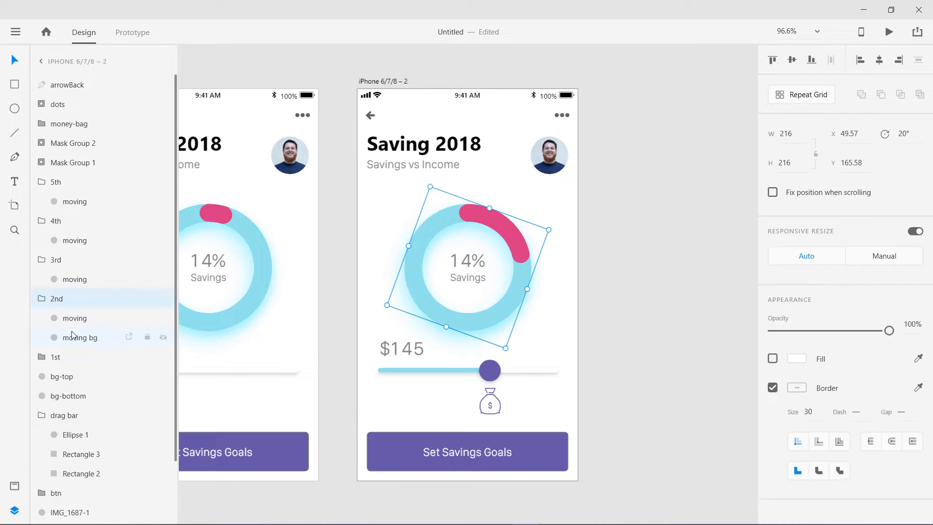
{"action": "key", "text": "Delete"}
{"action": "left_click", "coordinate": [43, 338]}
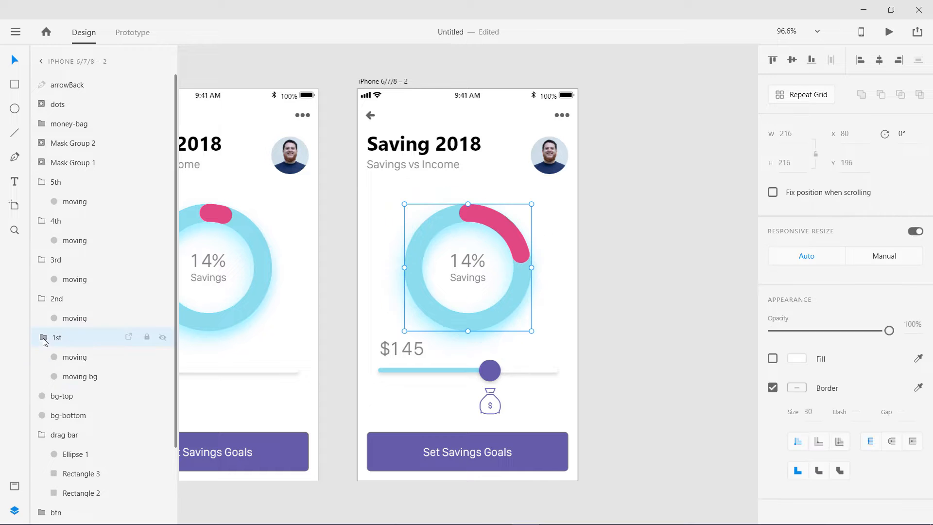
{"action": "left_click", "coordinate": [70, 377]}
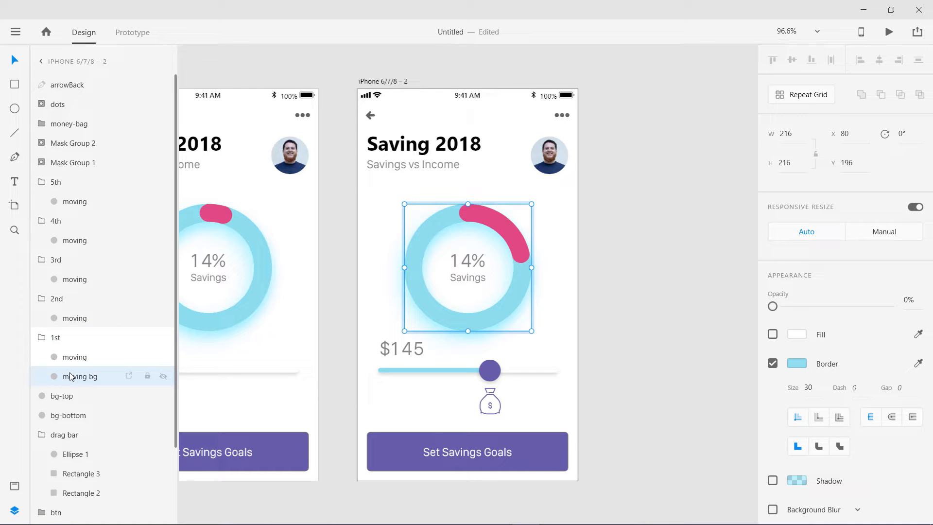
{"action": "key", "text": "Delete"}
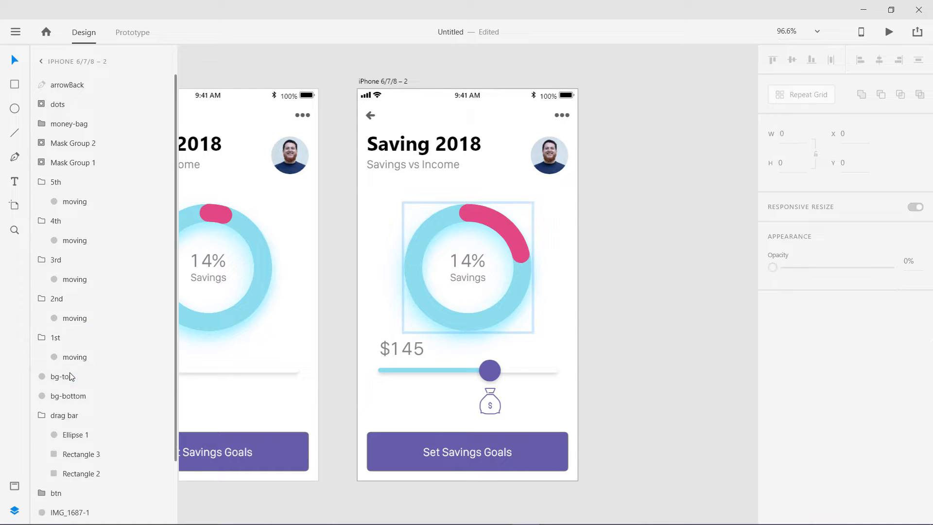
Step: Preview the prototype again and slide the knob to check the donut graph's animation
{"action": "left_click", "coordinate": [696, 212]}
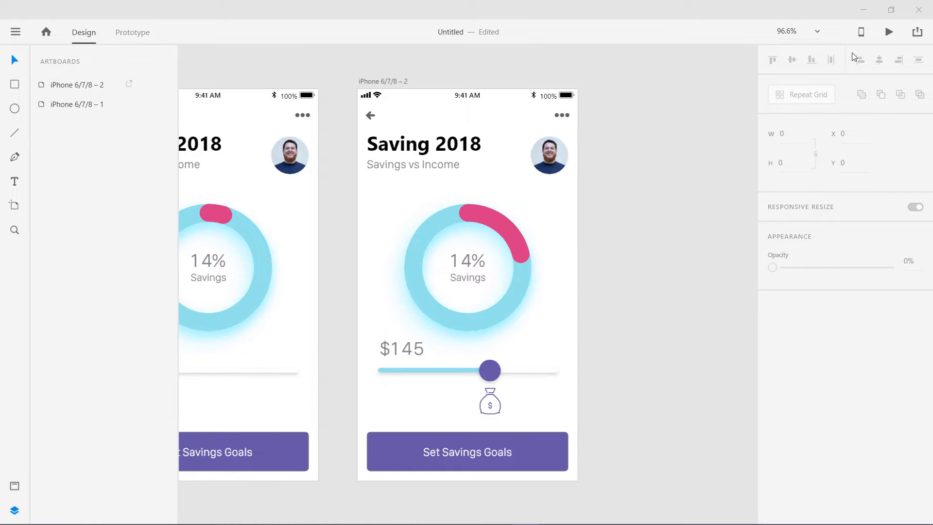
{"action": "left_click", "coordinate": [888, 32]}
{"action": "left_click_drag", "start_coordinate": [124, 341], "coordinate": [260, 333]}
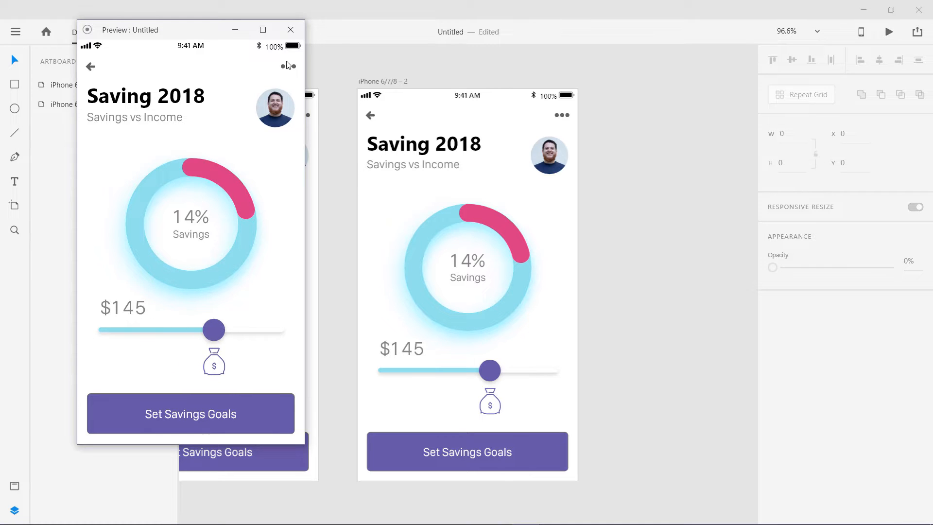
{"action": "left_click", "coordinate": [290, 30]}
Step: On the first artboard, delete the moving bg ring from the 5th and 4th groups
{"action": "left_click_drag", "start_coordinate": [310, 280], "coordinate": [421, 297]}
{"action": "left_click", "coordinate": [57, 90]}
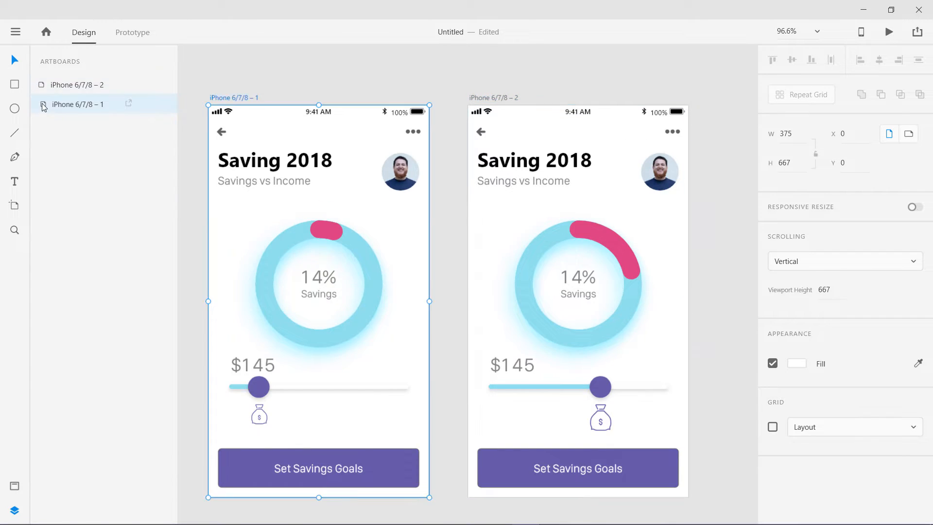
{"action": "double_click", "coordinate": [47, 105]}
{"action": "left_click", "coordinate": [421, 260]}
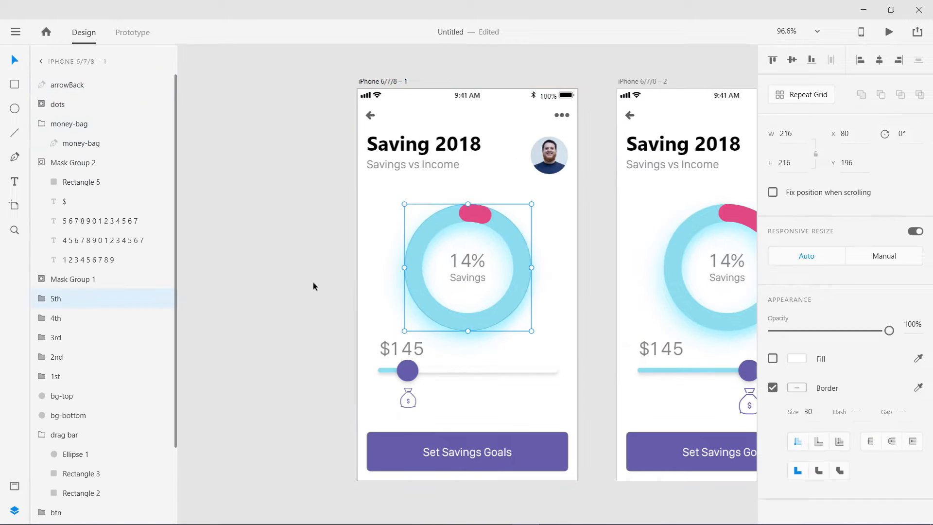
{"action": "left_click", "coordinate": [41, 299]}
{"action": "left_click", "coordinate": [63, 340]}
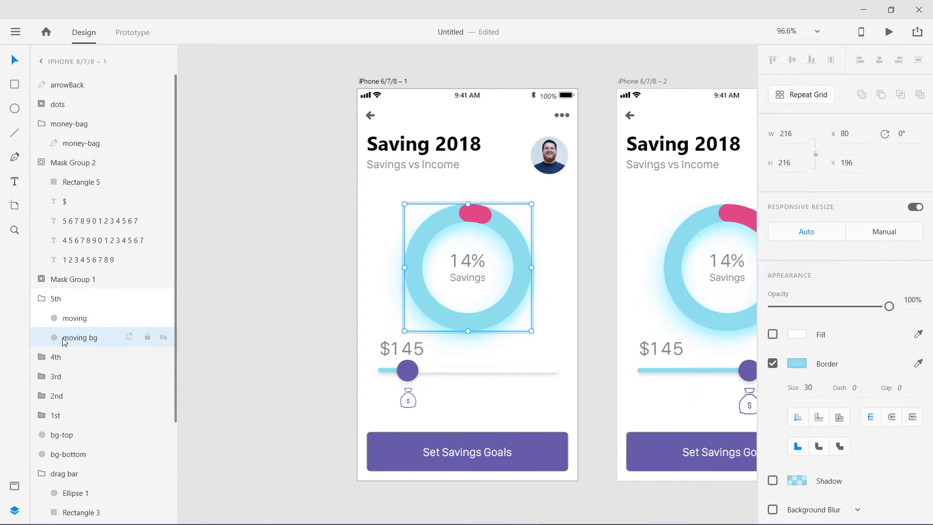
{"action": "key", "text": "Delete"}
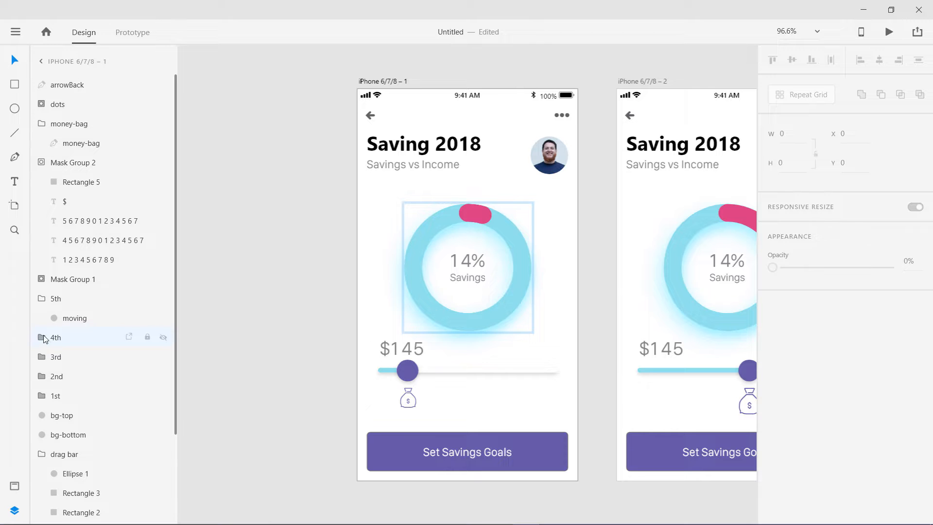
{"action": "left_click", "coordinate": [42, 338]}
{"action": "left_click", "coordinate": [68, 378]}
{"action": "key", "text": "Delete"}
Step: Delete the moving bg ring from the first artboard's 3rd and 2nd groups
{"action": "left_click", "coordinate": [43, 378]}
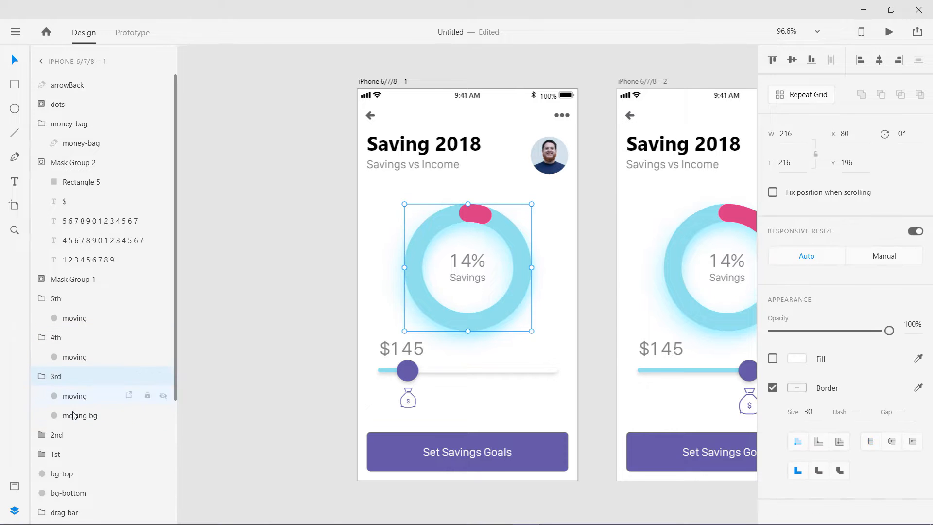
{"action": "left_click", "coordinate": [74, 414]}
{"action": "key", "text": "Delete"}
{"action": "left_click", "coordinate": [42, 416]}
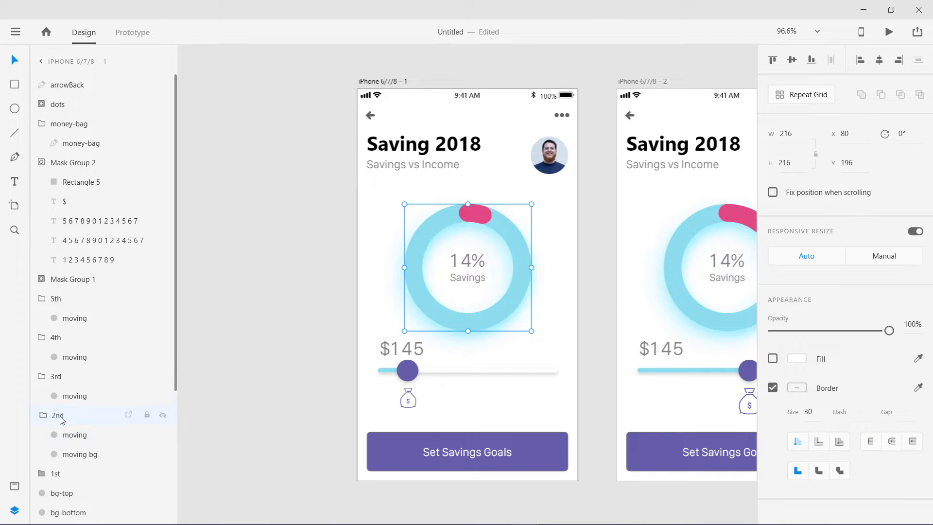
{"action": "left_click", "coordinate": [75, 453]}
{"action": "key", "text": "Delete"}
Step: Delete the bg-bottom ring from the first artboard and clear the selection
{"action": "scroll", "coordinate": [75, 452], "scroll_direction": "down", "scroll_amount": 4}
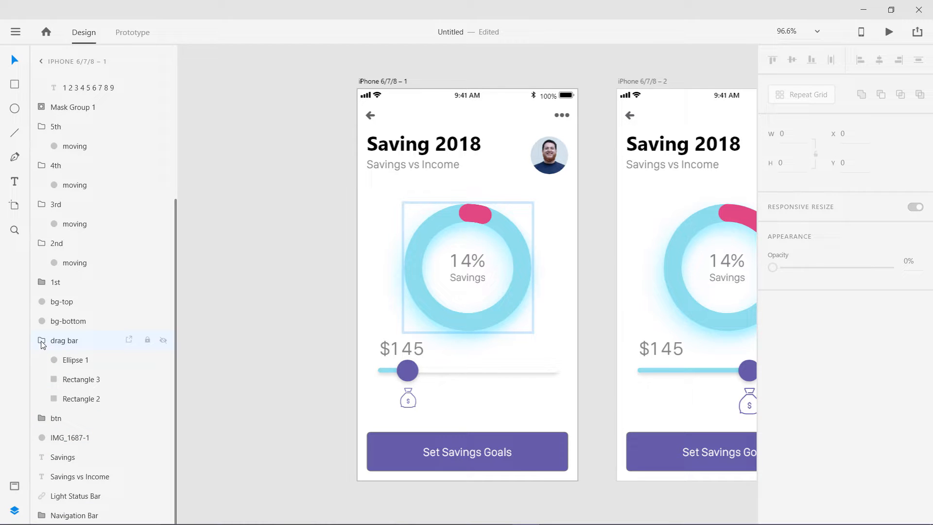
{"action": "left_click", "coordinate": [66, 321]}
{"action": "key", "text": "Delete"}
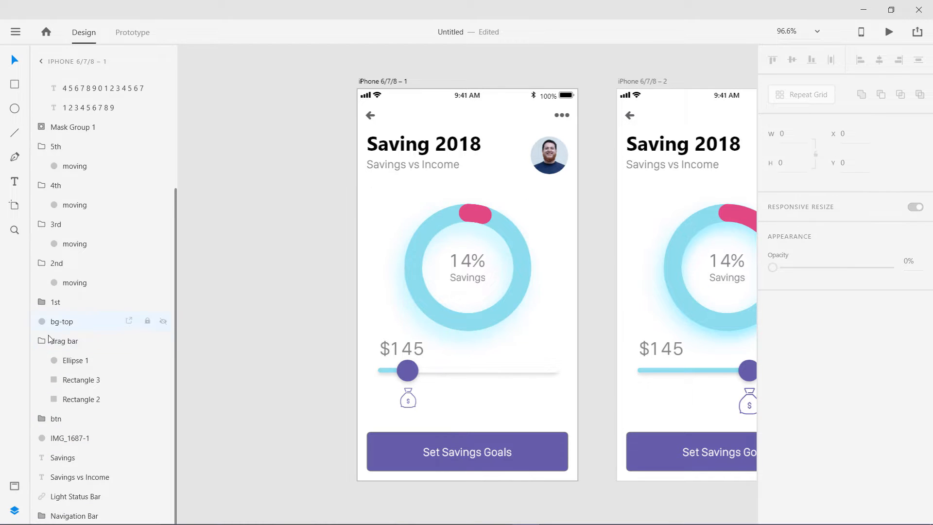
{"action": "left_click", "coordinate": [53, 340]}
{"action": "left_click", "coordinate": [253, 329]}
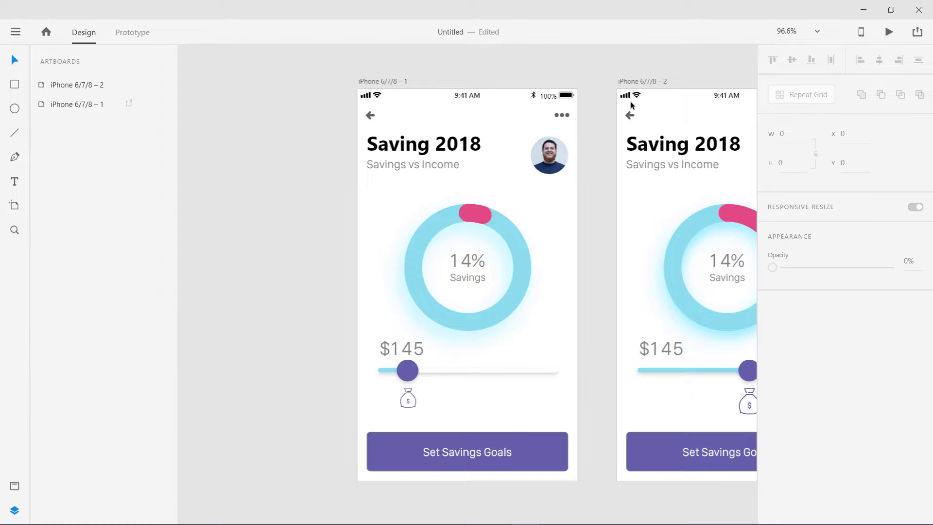
Step: Preview the prototype and slide the knob to check the donut graph's transition after the ring cleanup
{"action": "left_click", "coordinate": [888, 32]}
{"action": "left_click_drag", "start_coordinate": [128, 332], "coordinate": [234, 345]}
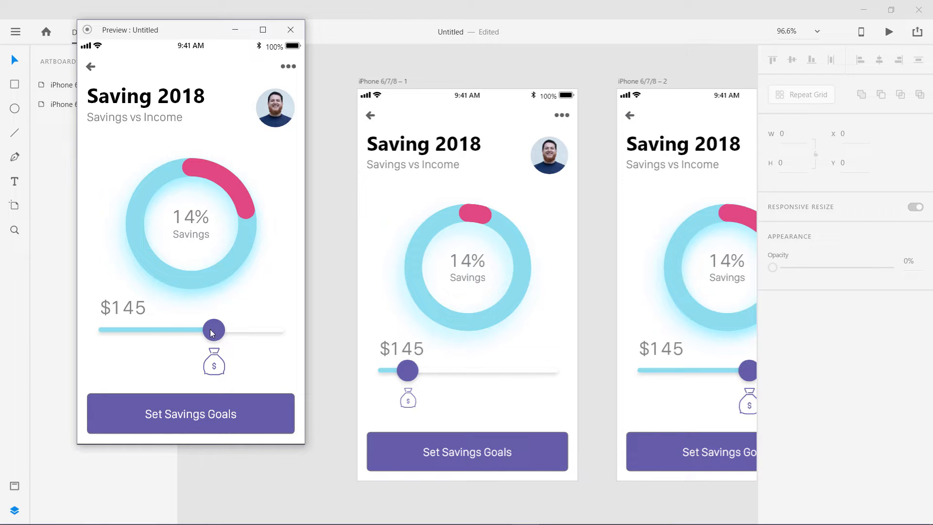
{"action": "left_click", "coordinate": [290, 30]}
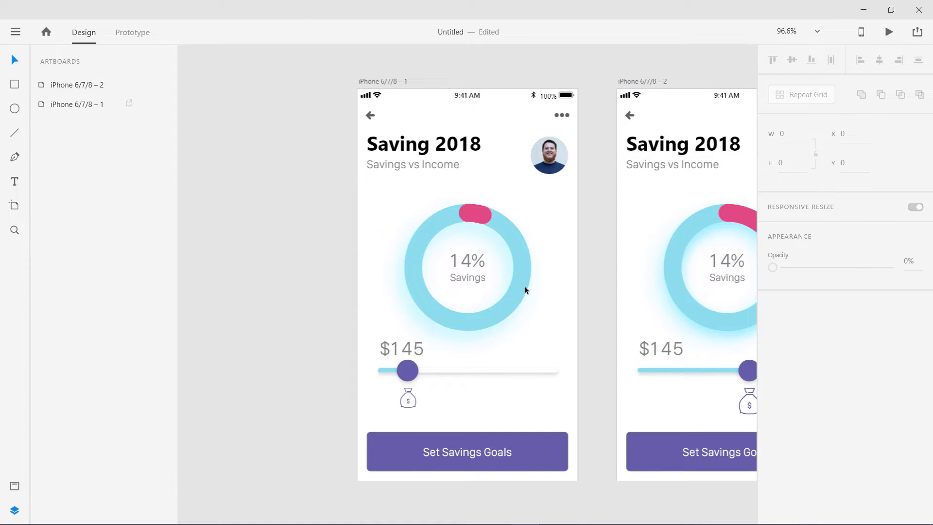
Step: On the second artboard, move the percentage's tens digit column up to Y 159 so the mask shows 4
{"action": "left_click_drag", "start_coordinate": [559, 255], "coordinate": [403, 256]}
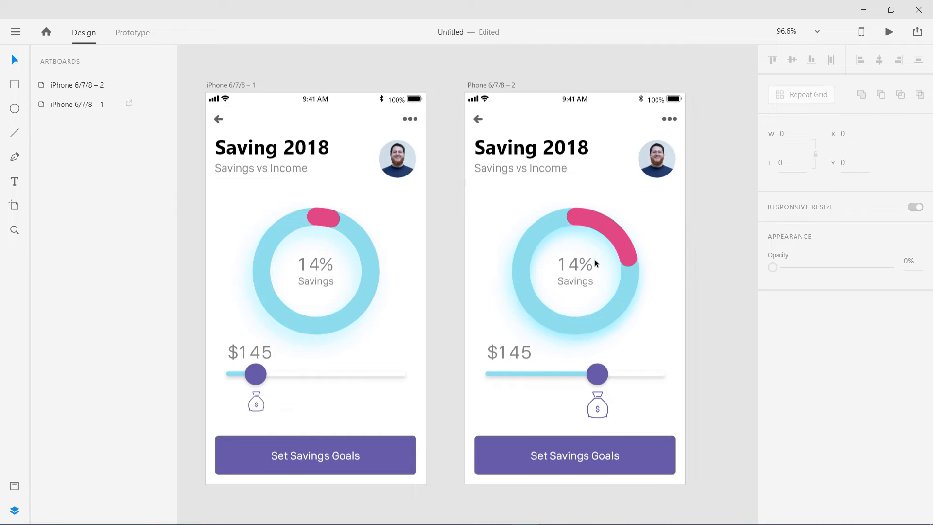
{"action": "double_click", "coordinate": [574, 266]}
{"action": "left_click", "coordinate": [576, 266]}
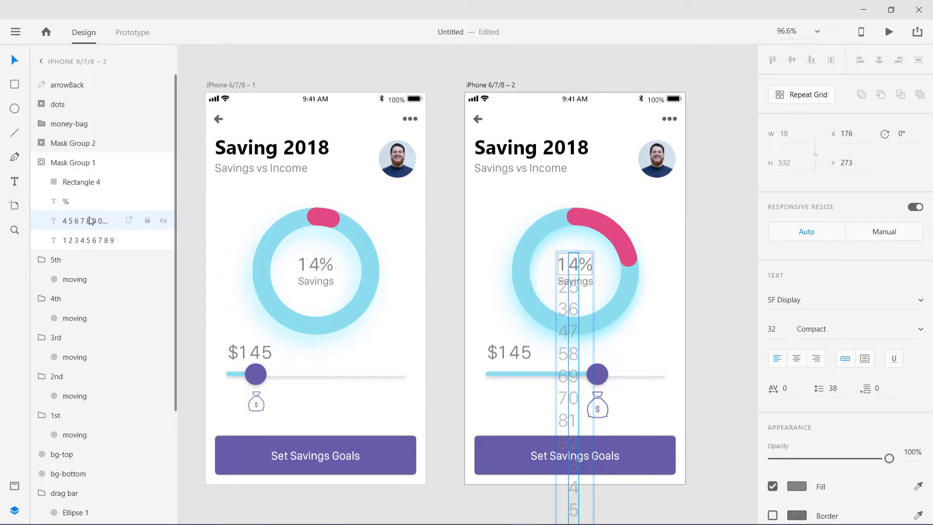
{"action": "left_click", "coordinate": [562, 270]}
{"action": "key", "text": "shift+Up"}
{"action": "key", "text": "shift+Up"}
{"action": "key", "text": "shift+Up"}
{"action": "key", "text": "shift+Up"}
{"action": "key", "text": "shift+Up"}
{"action": "key", "text": "shift+Up"}
{"action": "key", "text": "shift+Up"}
{"action": "key", "text": "shift+Up"}
{"action": "key", "text": "shift+Up"}
{"action": "key", "text": "shift+Up"}
{"action": "key", "text": "shift+Up"}
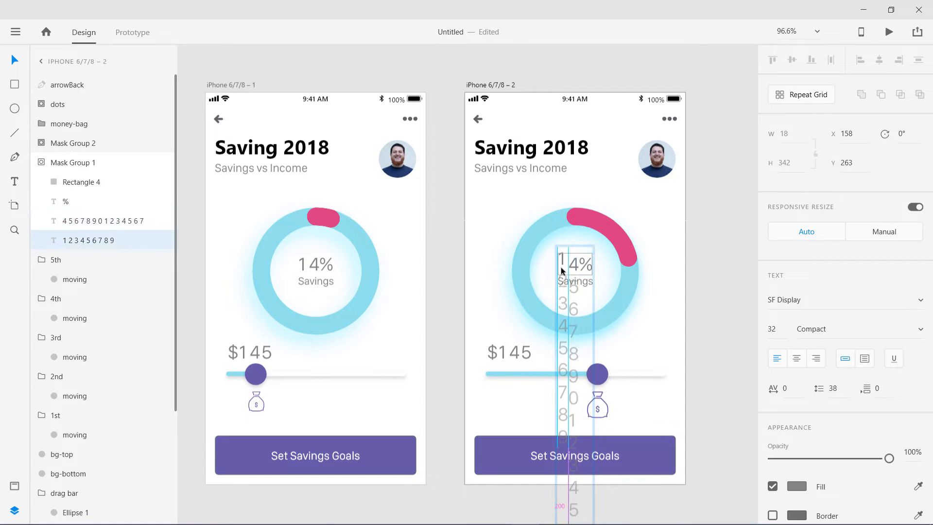
{"action": "key", "text": "Up"}
{"action": "key", "text": "Up"}
{"action": "key", "text": "Up"}
{"action": "key", "text": "Up"}
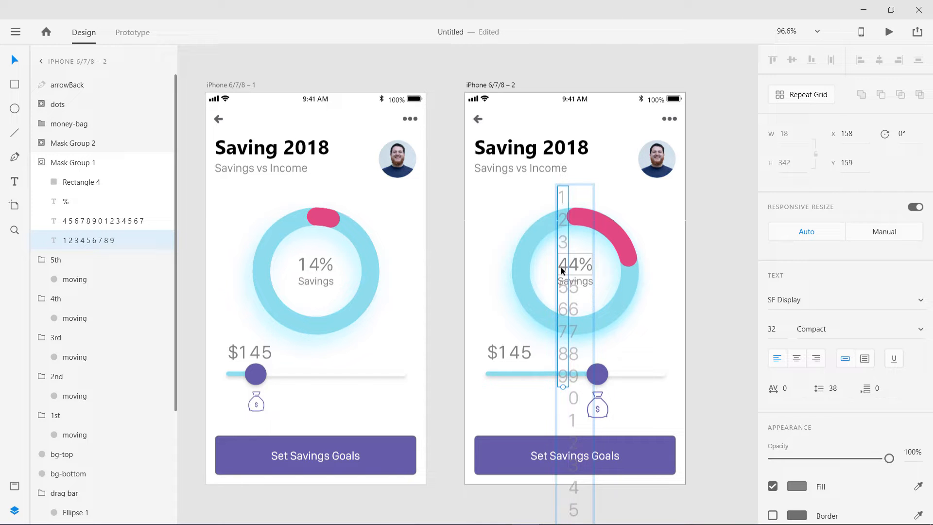
Step: Move the percentage's ones digit column up inside Mask Group 1 on the second artboard until the mask shows 47%
{"action": "left_click", "coordinate": [577, 269]}
{"action": "key", "text": "shift+Up"}
{"action": "key", "text": "shift+Up"}
{"action": "key", "text": "shift+Up"}
{"action": "key", "text": "shift+Up"}
{"action": "key", "text": "shift+Up"}
{"action": "key", "text": "shift+Up"}
{"action": "key", "text": "shift+Up"}
{"action": "key", "text": "shift+Up"}
{"action": "key", "text": "shift+Up"}
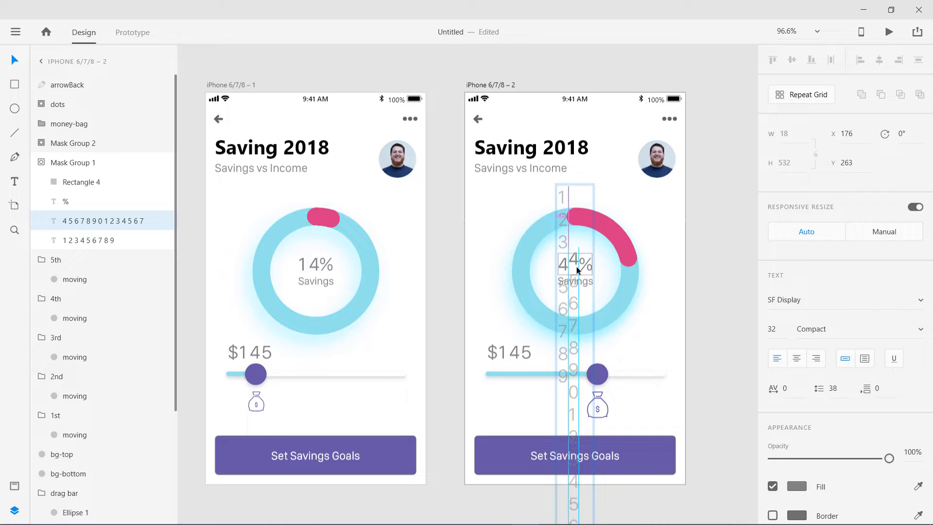
{"action": "key", "text": "shift+Up"}
{"action": "key", "text": "shift+Up"}
{"action": "key", "text": "shift+Up"}
{"action": "key", "text": "shift+Up"}
{"action": "key", "text": "shift+Up"}
{"action": "key", "text": "shift+Up"}
{"action": "key", "text": "shift+Up"}
{"action": "key", "text": "shift+Up"}
{"action": "key", "text": "shift+Up"}
{"action": "key", "text": "shift+Up"}
{"action": "key", "text": "shift+Up"}
{"action": "key", "text": "shift+Up"}
{"action": "key", "text": "shift+Up"}
{"action": "key", "text": "shift+Up"}
{"action": "key", "text": "shift+Up"}
{"action": "key", "text": "shift+Up"}
{"action": "key", "text": "shift+Up"}
{"action": "key", "text": "shift+Up"}
{"action": "key", "text": "shift+Up"}
{"action": "key", "text": "shift+Up"}
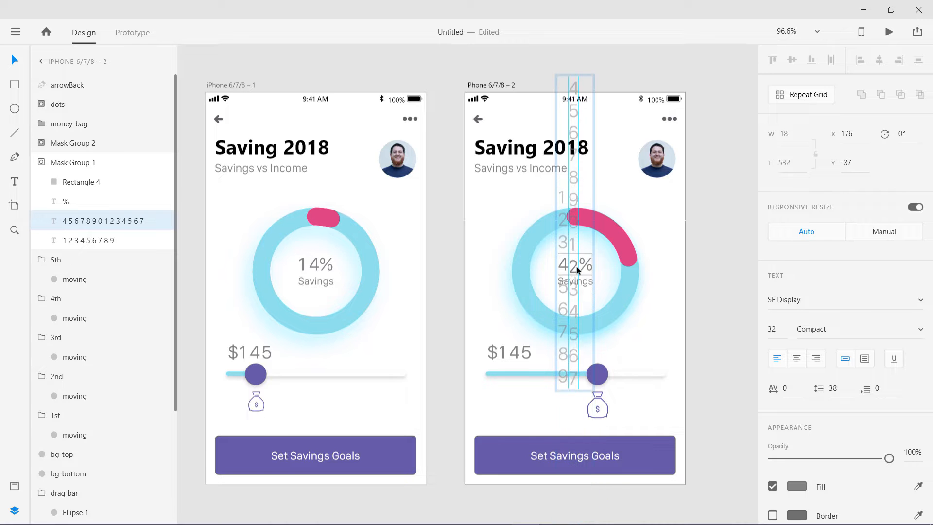
{"action": "key", "text": "shift+Up"}
{"action": "key", "text": "shift+Up"}
{"action": "key", "text": "shift+Up"}
{"action": "key", "text": "shift+Up"}
{"action": "key", "text": "Down"}
{"action": "key", "text": "Down"}
{"action": "key", "text": "Down"}
{"action": "key", "text": "shift+Up"}
{"action": "key", "text": "shift+Up"}
{"action": "key", "text": "shift+Up"}
{"action": "key", "text": "Up"}
{"action": "key", "text": "Up"}
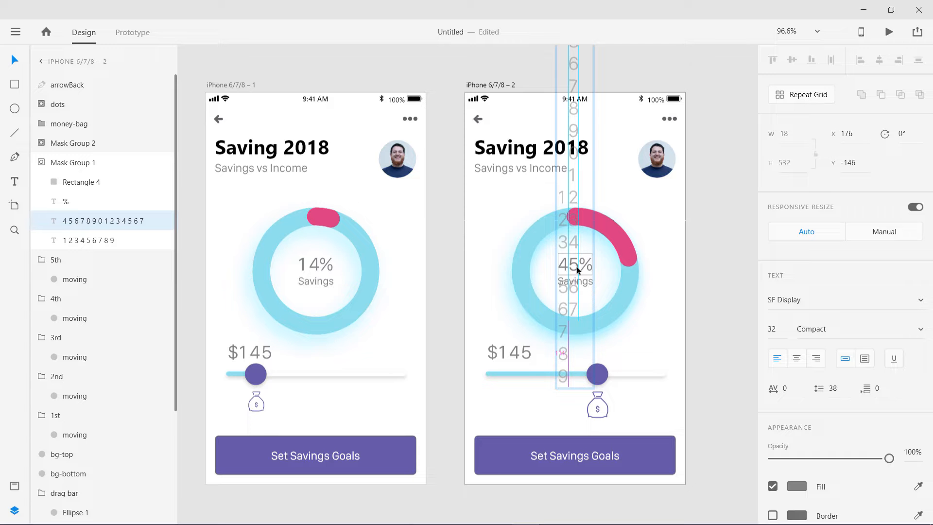
{"action": "key", "text": "shift+Up"}
{"action": "key", "text": "shift+Up"}
{"action": "key", "text": "shift+Up"}
{"action": "key", "text": "shift+Up"}
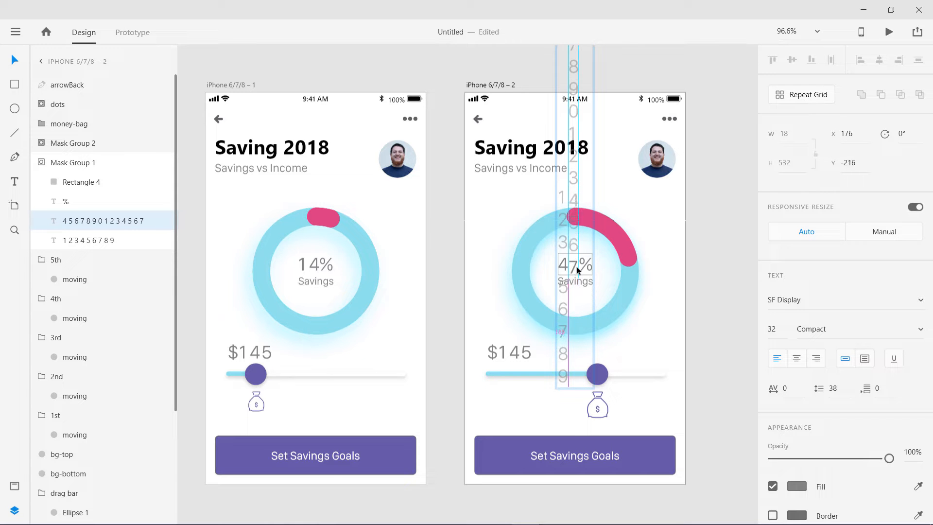
{"action": "key", "text": "Up"}
{"action": "key", "text": "Up"}
{"action": "key", "text": "Up"}
{"action": "key", "text": "Up"}
{"action": "key", "text": "Up"}
{"action": "key", "text": "Up"}
{"action": "key", "text": "Up"}
{"action": "key", "text": "Down"}
{"action": "key", "text": "Down"}
{"action": "left_click", "coordinate": [701, 275]}
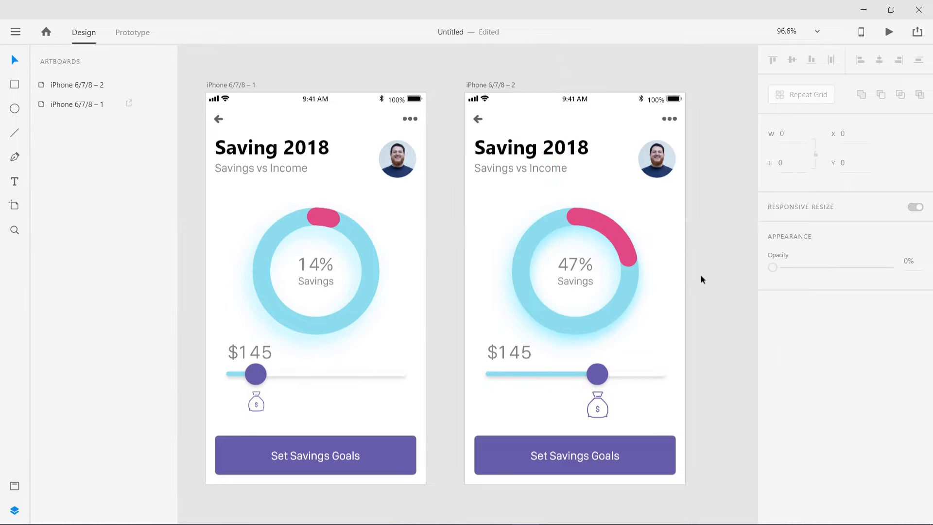
Step: Preview the prototype and slide the knob to check the percentage digits' rolling animation
{"action": "left_click", "coordinate": [889, 31]}
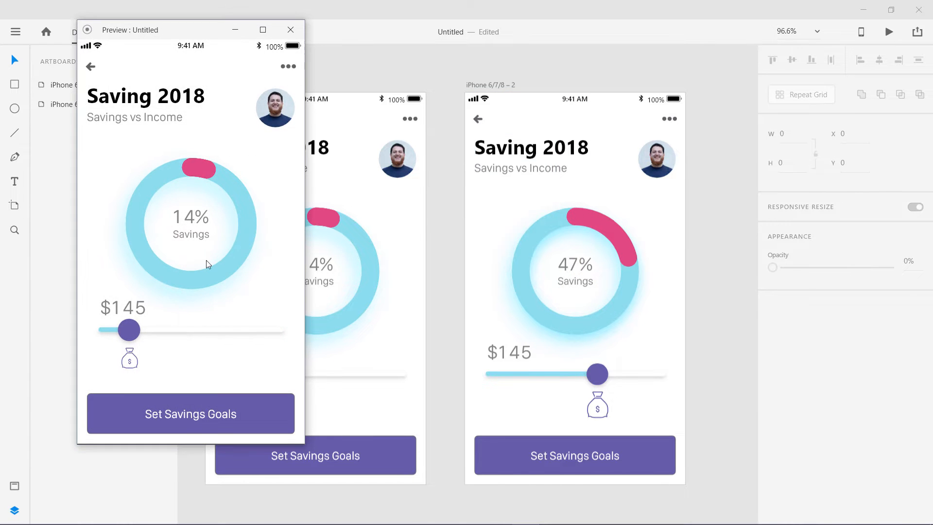
{"action": "left_click_drag", "start_coordinate": [134, 331], "coordinate": [271, 334]}
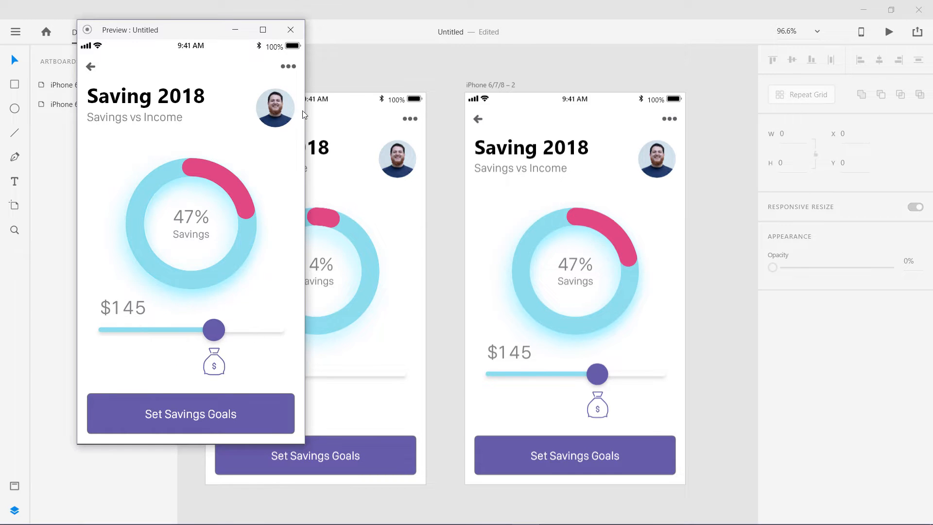
{"action": "left_click", "coordinate": [290, 32]}
Step: Move the second artboard's $145 amount horizontally to X 176, above the slider knob
{"action": "left_click", "coordinate": [501, 352]}
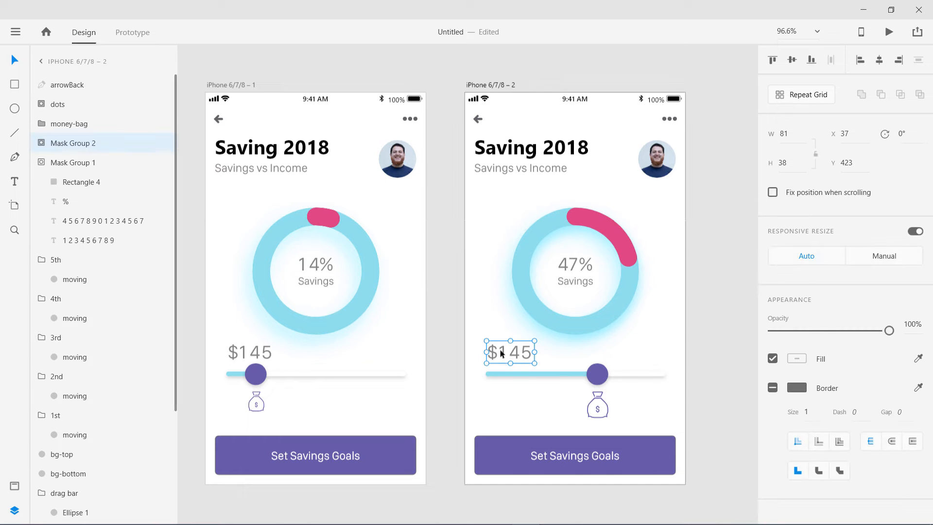
{"action": "key", "text": "shift+Right"}
{"action": "key", "text": "shift+Right"}
{"action": "key", "text": "shift+Right"}
{"action": "key", "text": "shift+Right"}
{"action": "key", "text": "shift+Right"}
{"action": "key", "text": "shift+Right"}
{"action": "key", "text": "shift+Right"}
{"action": "key", "text": "shift+Right"}
{"action": "key", "text": "shift+Right"}
{"action": "key", "text": "shift+Right"}
{"action": "key", "text": "shift+Right"}
{"action": "key", "text": "shift+Right"}
{"action": "key", "text": "shift+Right"}
{"action": "key", "text": "shift+Right"}
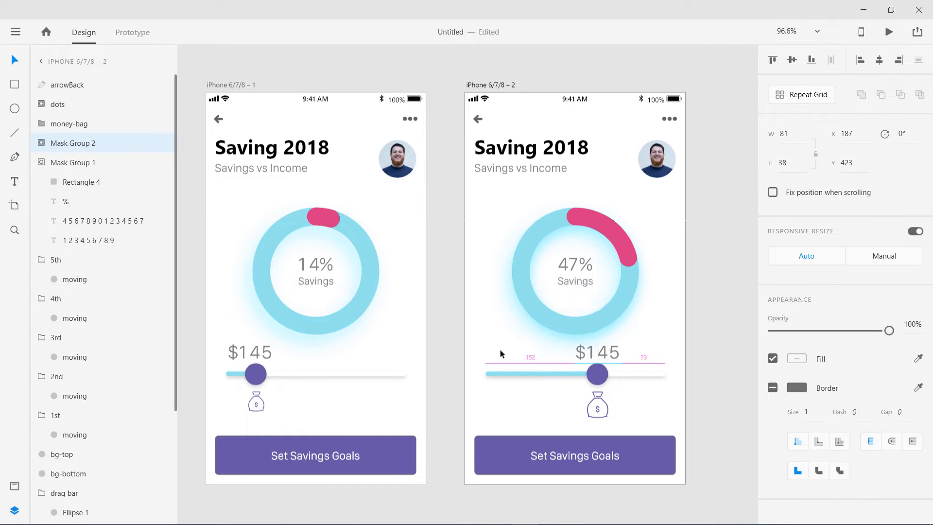
{"action": "key", "text": "Left"}
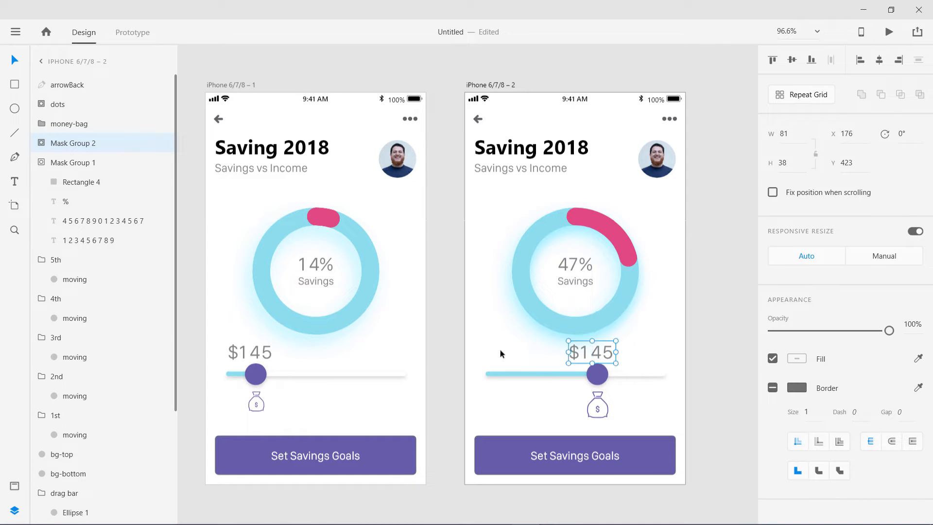
{"action": "key", "text": "Right"}
{"action": "key", "text": "Left"}
{"action": "key", "text": "Right"}
{"action": "key", "text": "Right"}
{"action": "key", "text": "Right"}
{"action": "key", "text": "Right"}
{"action": "key", "text": "Right"}
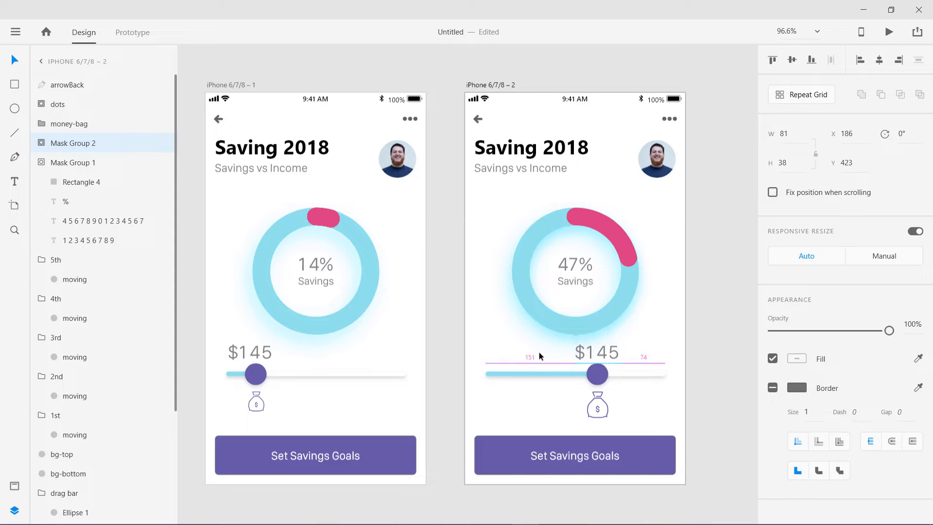
{"action": "key", "text": "Left"}
{"action": "key", "text": "Left"}
{"action": "key", "text": "Left"}
{"action": "key", "text": "Left"}
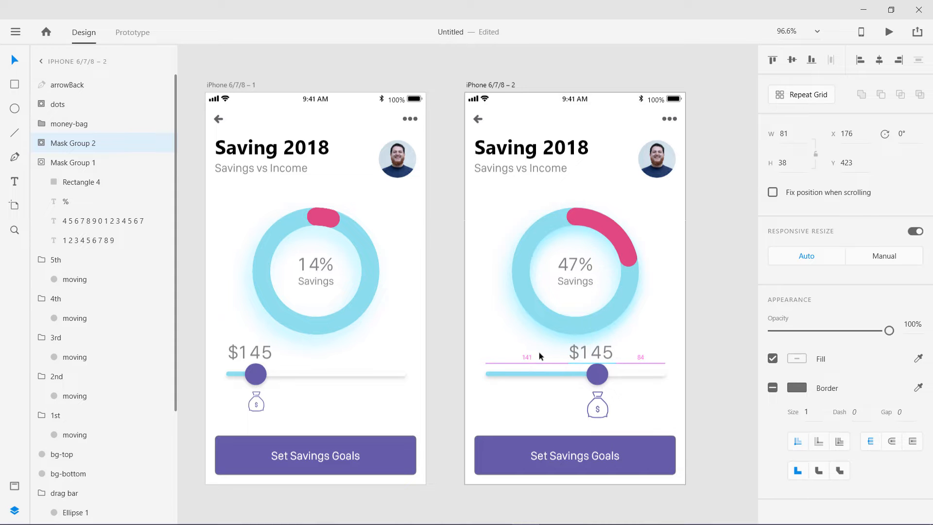
Step: Move the dollar amount's tens digit column on the second artboard up to Y 119 so the mask shows 2
{"action": "double_click", "coordinate": [601, 354]}
{"action": "left_click", "coordinate": [597, 356]}
{"action": "key", "text": "shift+Up"}
{"action": "key", "text": "shift+Up"}
{"action": "key", "text": "shift+Up"}
{"action": "key", "text": "shift+Up"}
{"action": "key", "text": "shift+Up"}
{"action": "key", "text": "shift+Up"}
{"action": "key", "text": "shift+Up"}
{"action": "key", "text": "shift+Up"}
{"action": "key", "text": "shift+Up"}
{"action": "key", "text": "shift+Up"}
{"action": "key", "text": "shift+Up"}
{"action": "key", "text": "shift+Up"}
{"action": "key", "text": "shift+Up"}
{"action": "key", "text": "shift+Up"}
{"action": "key", "text": "shift+Up"}
{"action": "key", "text": "shift+Up"}
{"action": "key", "text": "shift+Up"}
{"action": "key", "text": "shift+Up"}
{"action": "key", "text": "shift+Up"}
{"action": "key", "text": "shift+Up"}
{"action": "key", "text": "shift+Up"}
{"action": "key", "text": "shift+Up"}
{"action": "key", "text": "shift+Up"}
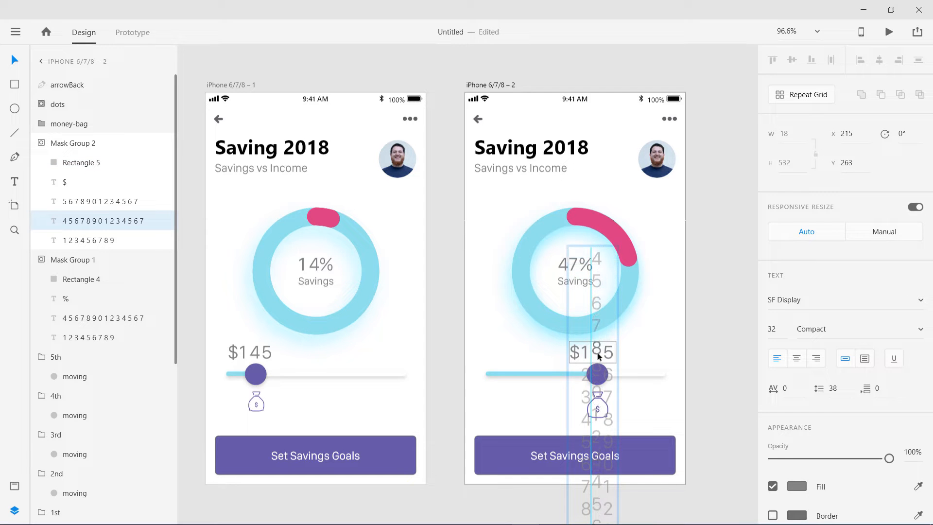
{"action": "key", "text": "shift+Up"}
{"action": "key", "text": "shift+Up"}
{"action": "key", "text": "shift+Up"}
{"action": "key", "text": "shift+Up"}
{"action": "key", "text": "shift+Up"}
{"action": "key", "text": "shift+Up"}
{"action": "key", "text": "shift+Up"}
{"action": "key", "text": "shift+Up"}
{"action": "key", "text": "shift+Up"}
{"action": "key", "text": "shift+Up"}
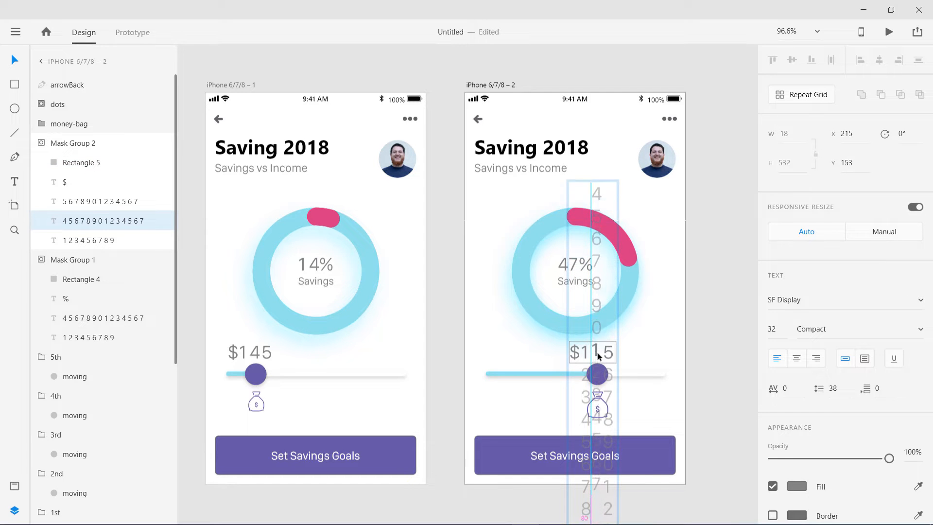
{"action": "key", "text": "Up"}
{"action": "key", "text": "Up"}
{"action": "key", "text": "Up"}
{"action": "key", "text": "Up"}
{"action": "key", "text": "Up"}
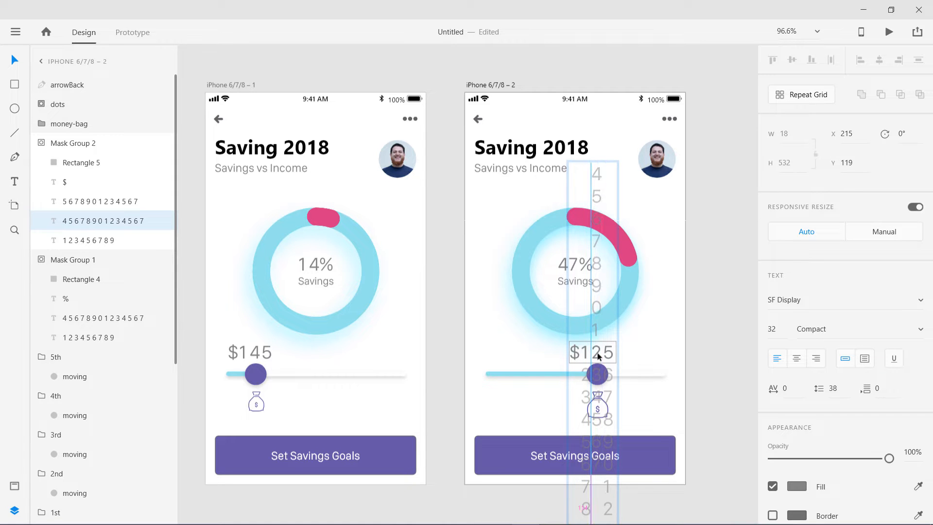
Step: Move the dollar amount's hundreds digit column in Mask Group 2 up to Y 119 so it shows 9
{"action": "left_click", "coordinate": [588, 362]}
{"action": "key", "text": "shift+Up"}
{"action": "key", "text": "shift+Up"}
{"action": "key", "text": "shift+Up"}
{"action": "key", "text": "shift+Up"}
{"action": "key", "text": "shift+Up"}
{"action": "key", "text": "shift+Up"}
{"action": "key", "text": "shift+Up"}
{"action": "key", "text": "shift+Up"}
{"action": "key", "text": "shift+Up"}
{"action": "key", "text": "shift+Up"}
{"action": "key", "text": "shift+Up"}
{"action": "key", "text": "shift+Up"}
{"action": "key", "text": "shift+Up"}
{"action": "key", "text": "shift+Up"}
{"action": "key", "text": "shift+Up"}
{"action": "key", "text": "shift+Up"}
{"action": "key", "text": "shift+Up"}
{"action": "key", "text": "shift+Up"}
{"action": "key", "text": "shift+Up"}
{"action": "key", "text": "shift+Up"}
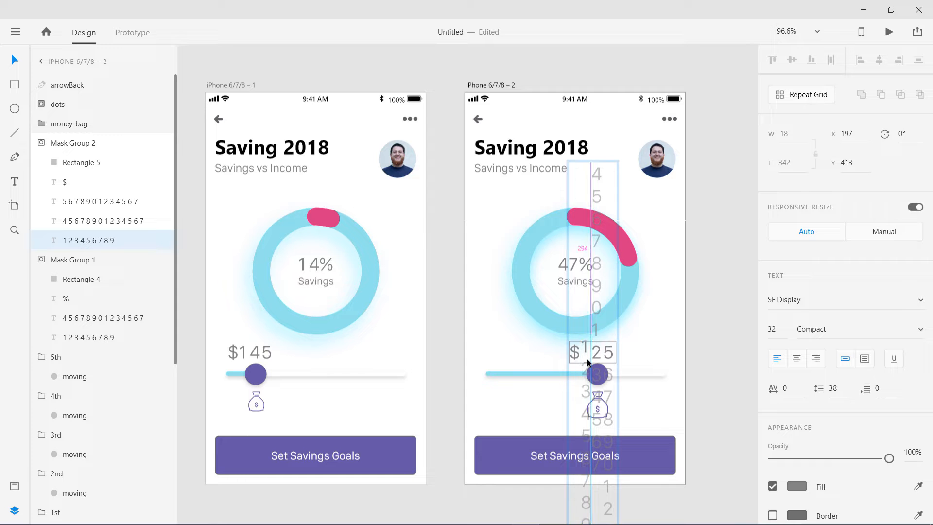
{"action": "key", "text": "shift+Up"}
{"action": "key", "text": "shift+Up"}
{"action": "key", "text": "shift+Down"}
{"action": "key", "text": "shift+Down"}
{"action": "key", "text": "shift+Down"}
{"action": "key", "text": "Up"}
{"action": "key", "text": "Up"}
{"action": "key", "text": "Up"}
{"action": "key", "text": "Up"}
{"action": "key", "text": "Up"}
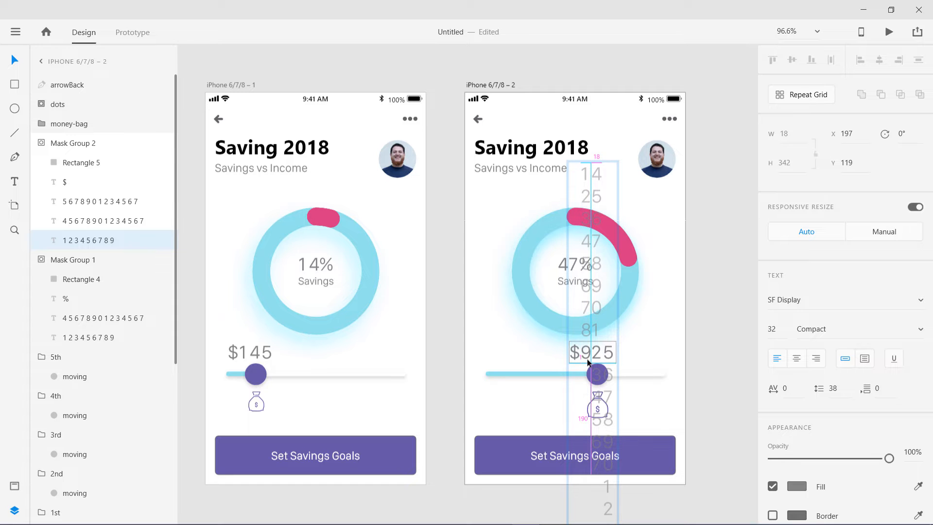
Step: Move the dollar amount's ones digit column up to Y 195 so the second artboard's amount reads $921
{"action": "left_click", "coordinate": [610, 360]}
{"action": "key", "text": "shift+Up"}
{"action": "key", "text": "shift+Up"}
{"action": "key", "text": "shift+Up"}
{"action": "key", "text": "shift+Up"}
{"action": "key", "text": "shift+Up"}
{"action": "key", "text": "shift+Up"}
{"action": "key", "text": "shift+Up"}
{"action": "key", "text": "shift+Up"}
{"action": "key", "text": "shift+Up"}
{"action": "key", "text": "shift+Up"}
{"action": "key", "text": "shift+Up"}
{"action": "key", "text": "shift+Up"}
{"action": "key", "text": "shift+Up"}
{"action": "key", "text": "shift+Up"}
{"action": "key", "text": "shift+Up"}
{"action": "key", "text": "shift+Up"}
{"action": "key", "text": "shift+Up"}
{"action": "key", "text": "shift+Up"}
{"action": "key", "text": "shift+Up"}
{"action": "key", "text": "shift+Up"}
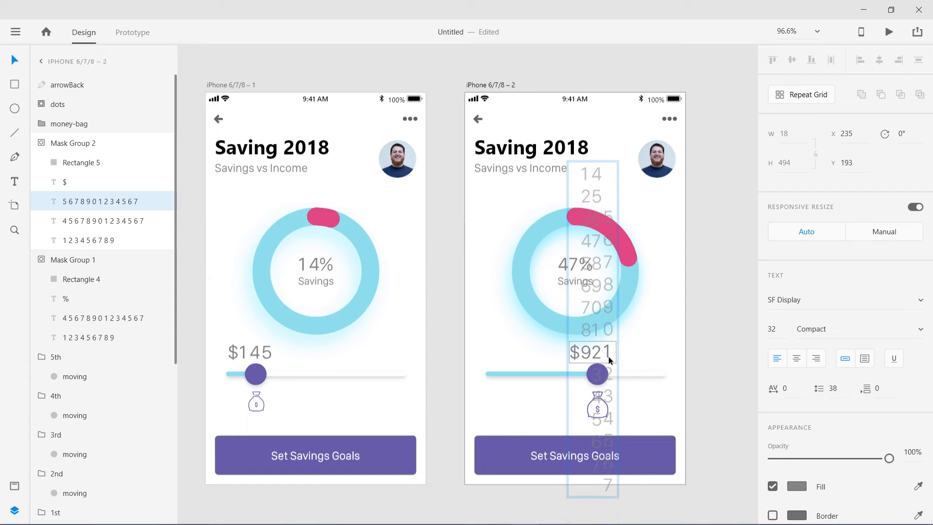
{"action": "key", "text": "Down"}
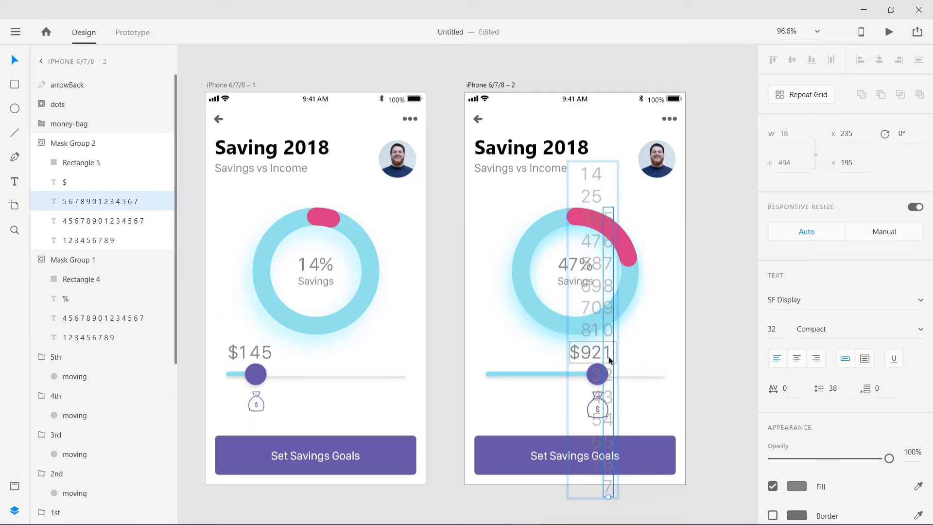
{"action": "left_click", "coordinate": [712, 325]}
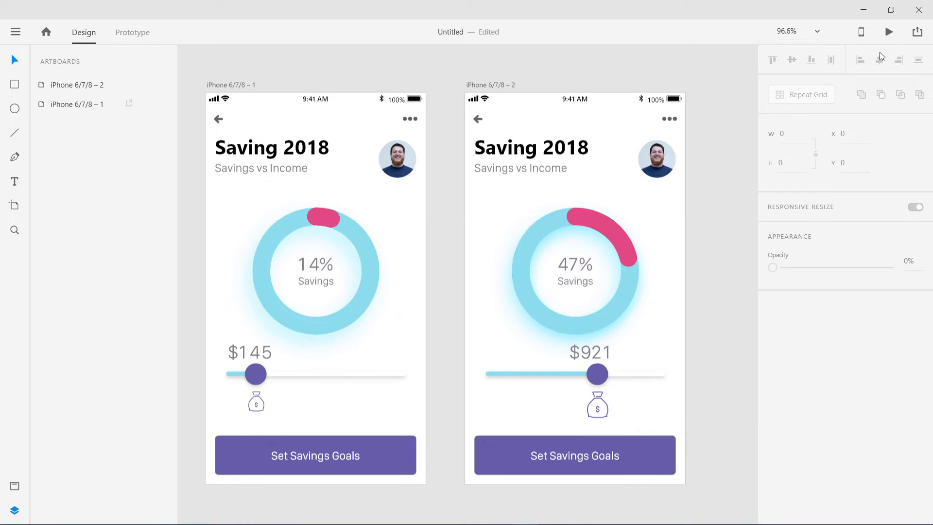
Step: Preview the prototype and slide the knob to check the dollar digits' rolling animation
{"action": "left_click", "coordinate": [891, 35]}
{"action": "left_click_drag", "start_coordinate": [130, 330], "coordinate": [228, 331]}
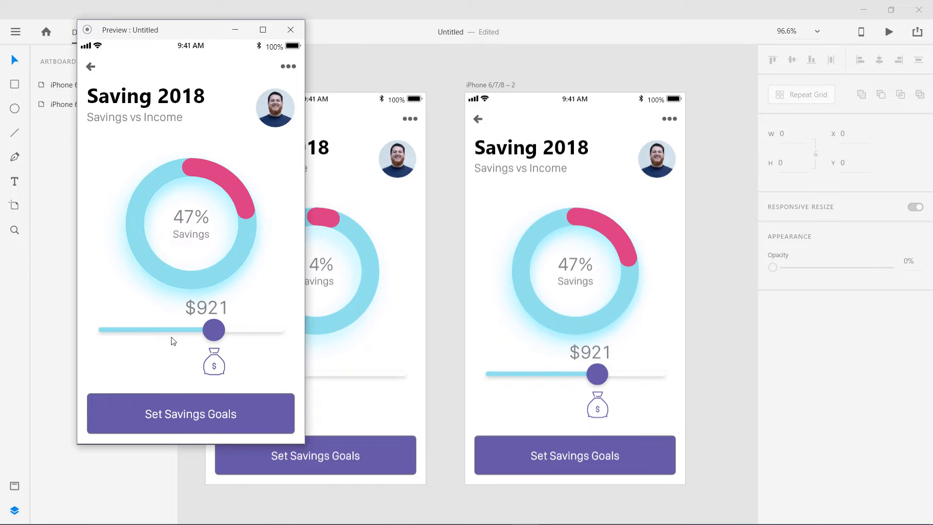
{"action": "left_click", "coordinate": [288, 31]}
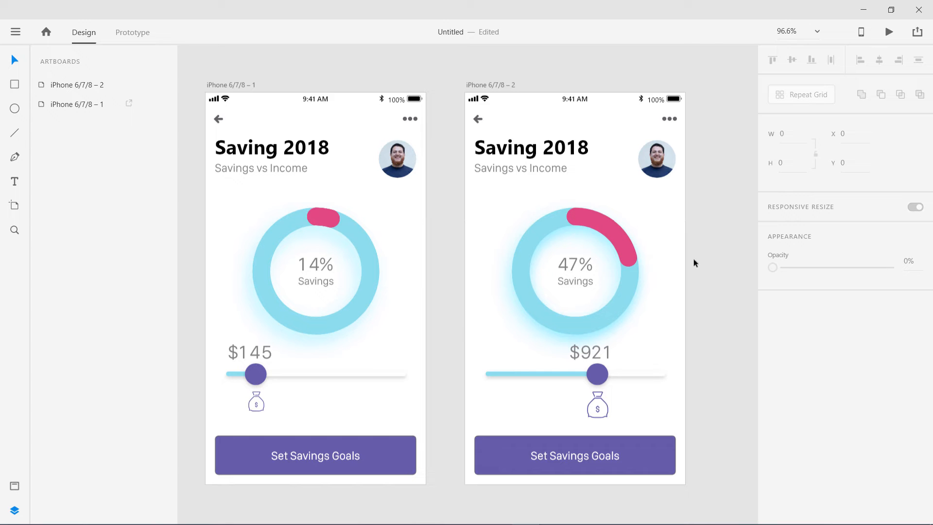
Step: Link the second artboard's slider knob, Ellipse 1, back to iPhone 6/7/8 – 1 with a Drag trigger and Auto-Animate
{"action": "left_click", "coordinate": [497, 85]}
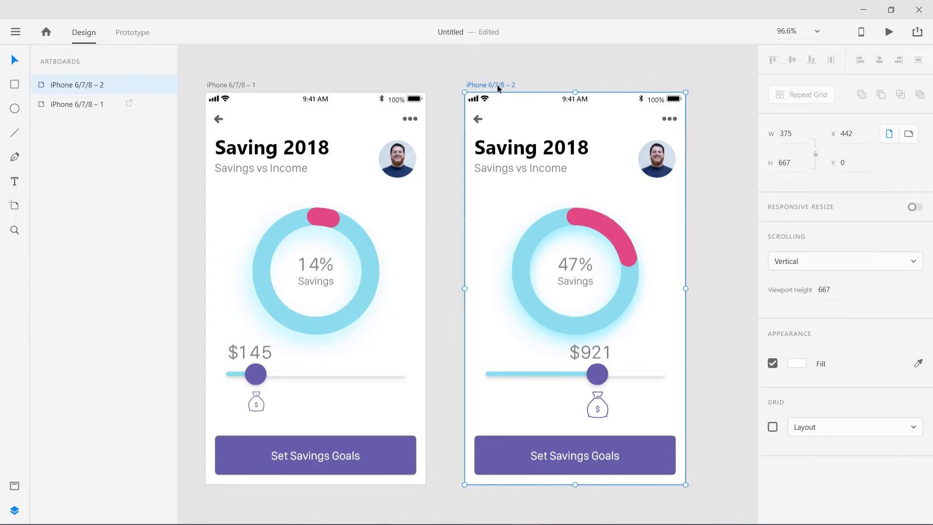
{"action": "left_click", "coordinate": [132, 33]}
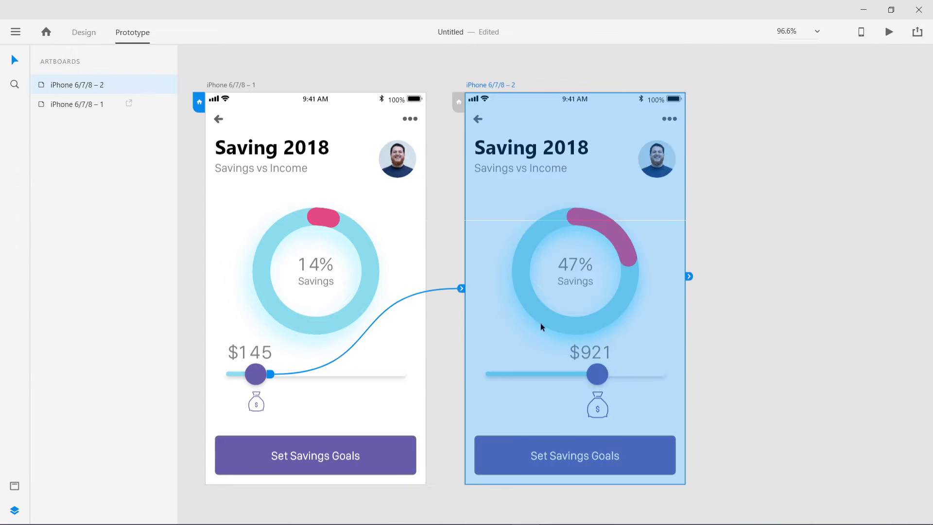
{"action": "double_click", "coordinate": [595, 374]}
{"action": "left_click_drag", "start_coordinate": [613, 374], "coordinate": [353, 352]}
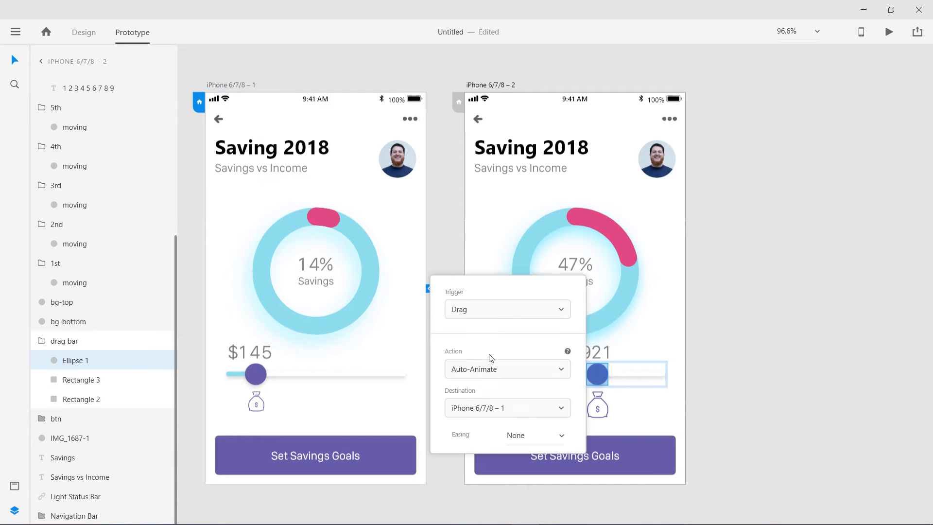
{"action": "left_click", "coordinate": [782, 343]}
Step: Preview the prototype and slide the knob back and forth to check the transition in both directions
{"action": "left_click", "coordinate": [890, 32]}
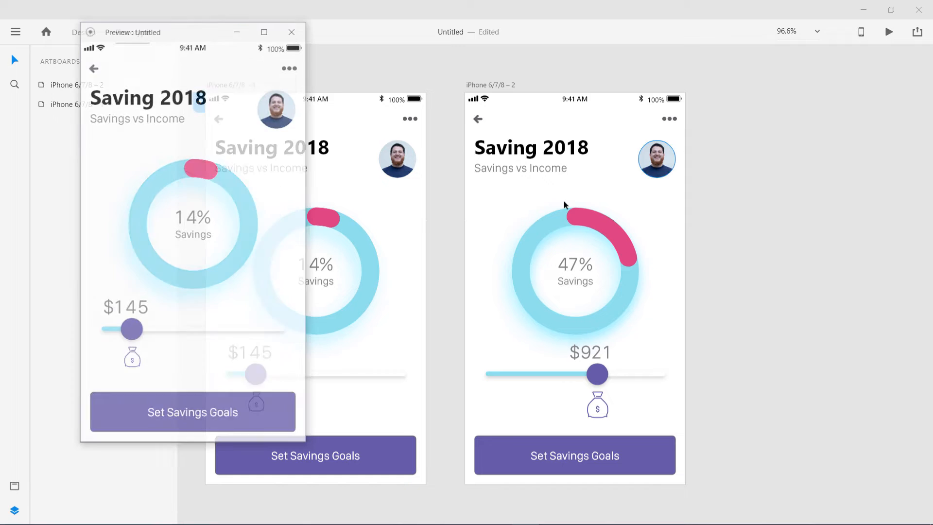
{"action": "left_click_drag", "start_coordinate": [185, 332], "coordinate": [225, 329]}
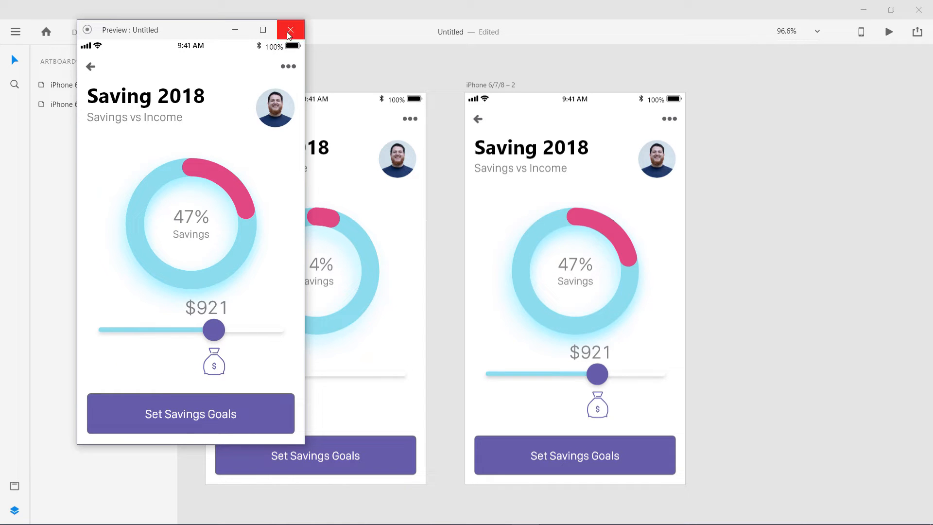
{"action": "left_click_drag", "start_coordinate": [210, 335], "coordinate": [263, 336]}
{"action": "left_click", "coordinate": [289, 31]}
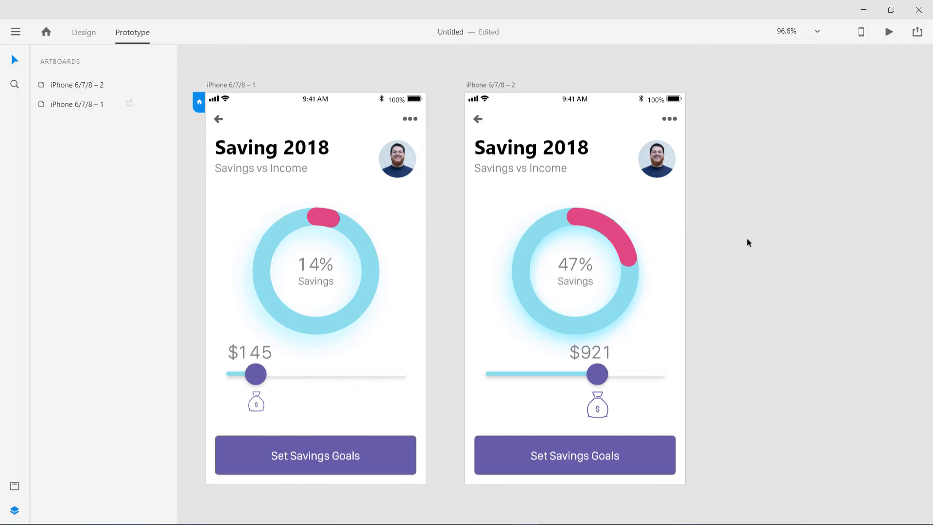
Step: Copy the bg-top and bg-bottom rings from the second artboard, collapsing its 5th and drag bar groups
{"action": "left_click", "coordinate": [270, 287]}
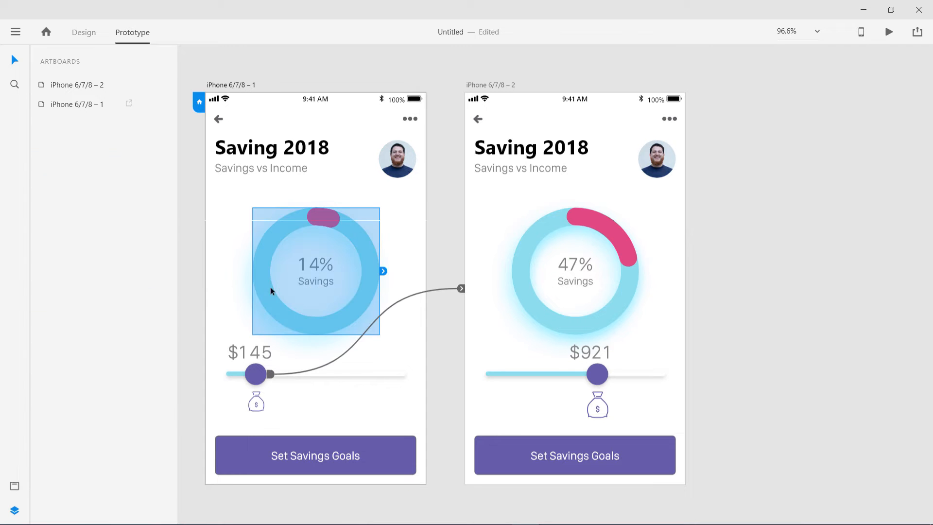
{"action": "left_click", "coordinate": [78, 31]}
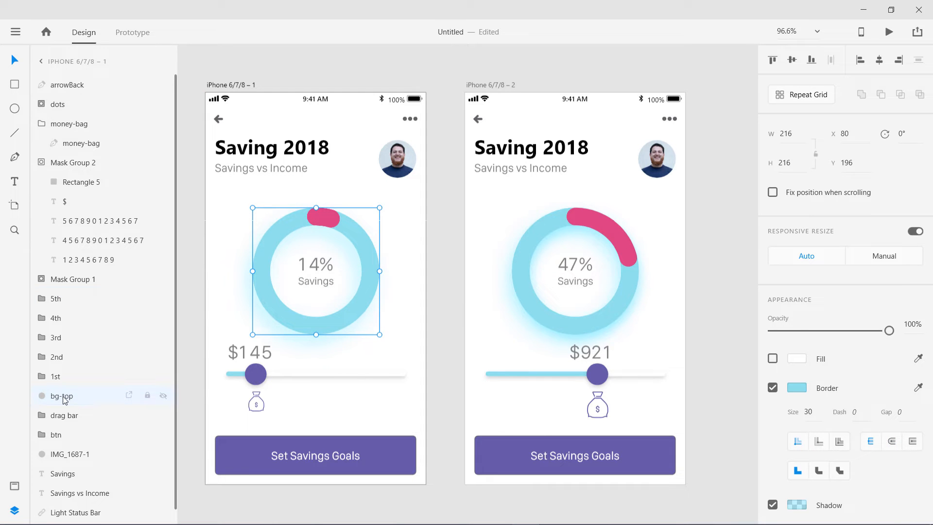
{"action": "left_click", "coordinate": [533, 311]}
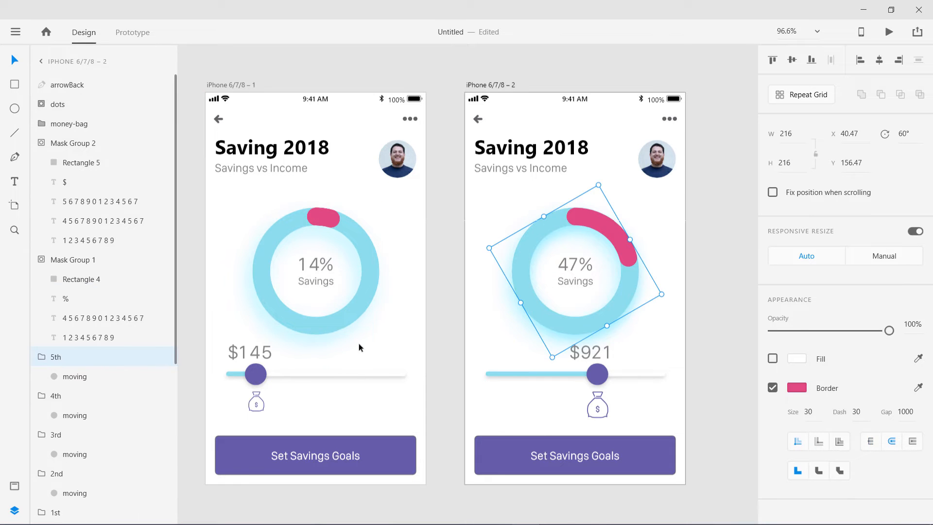
{"action": "left_click", "coordinate": [42, 356]}
{"action": "scroll", "coordinate": [44, 362], "scroll_direction": "down", "scroll_amount": 5}
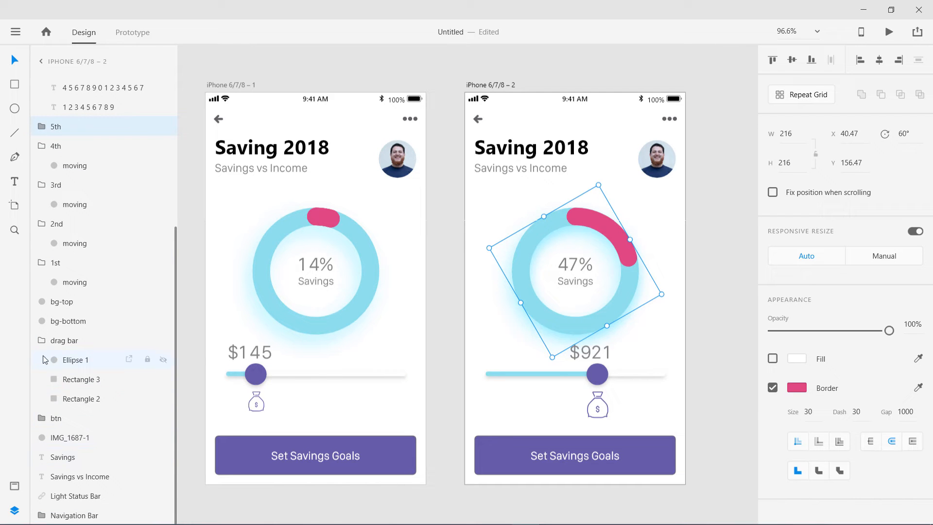
{"action": "left_click", "coordinate": [42, 341]}
{"action": "left_click", "coordinate": [60, 358]}
{"action": "left_click", "coordinate": [63, 381], "text": "shift"}
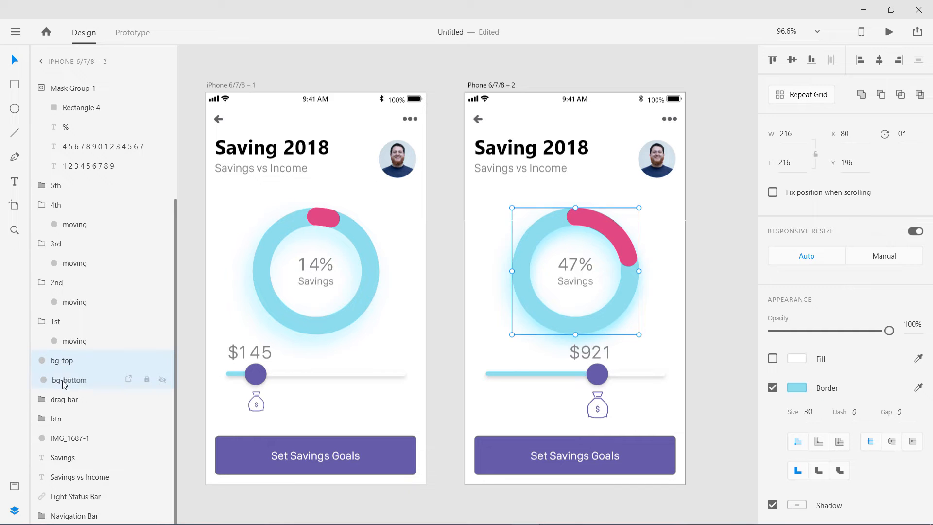
Step: Replace the first artboard's bg-top ring with the copied bg-top and bg-bottom rings below the 1st group, and save the document
{"action": "left_click", "coordinate": [227, 85]}
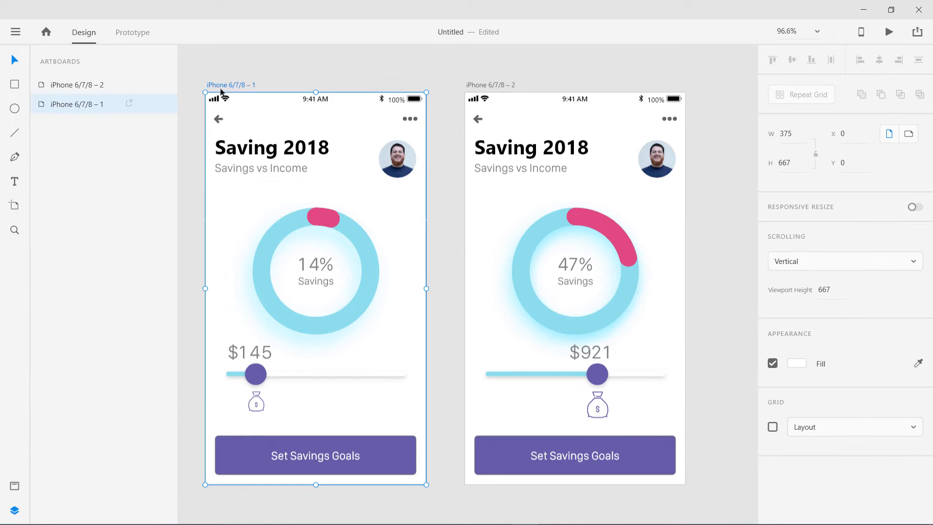
{"action": "double_click", "coordinate": [55, 110]}
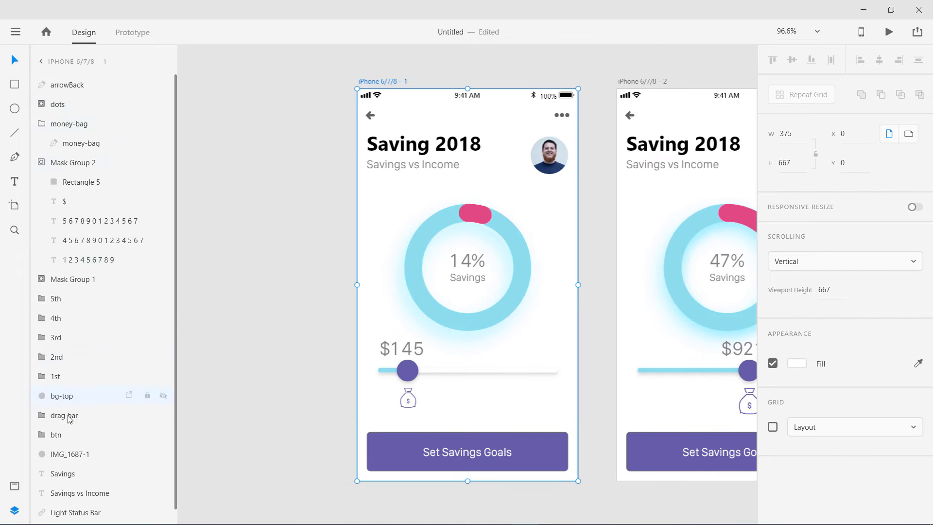
{"action": "scroll", "coordinate": [68, 423], "scroll_direction": "down", "scroll_amount": 1}
{"action": "left_click", "coordinate": [62, 380]}
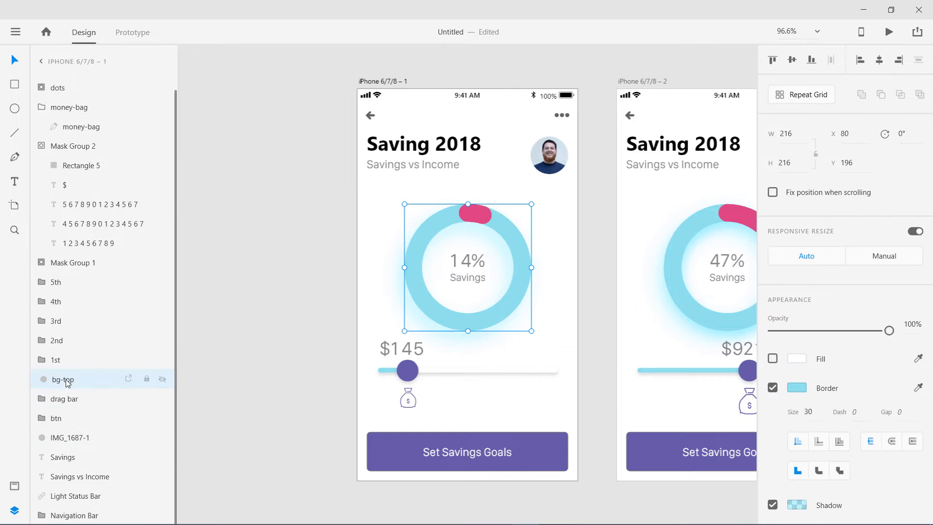
{"action": "scroll", "coordinate": [68, 383], "scroll_direction": "up", "scroll_amount": 1}
{"action": "left_click_drag", "start_coordinate": [75, 106], "coordinate": [68, 424]}
{"action": "left_click", "coordinate": [62, 396]}
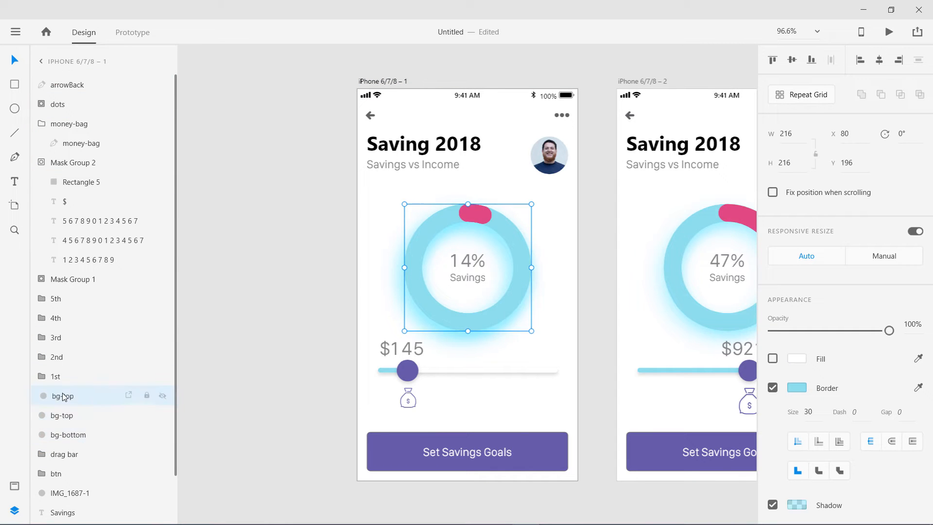
{"action": "key", "text": "Delete"}
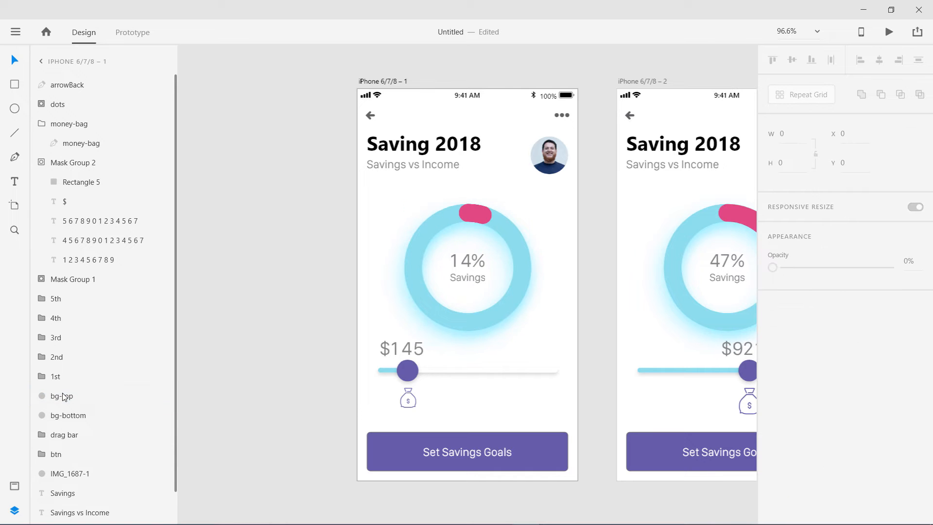
{"action": "left_click", "coordinate": [270, 355]}
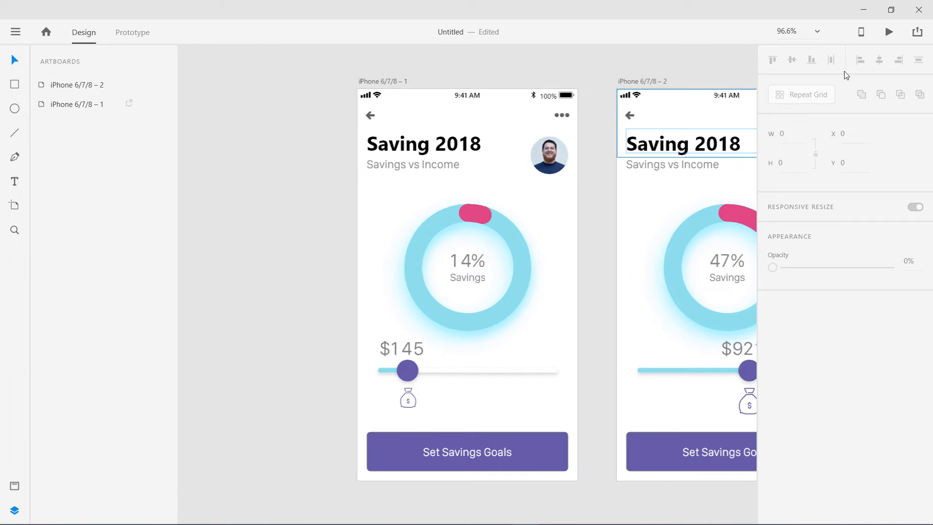
{"action": "key", "text": "ctrl+s"}
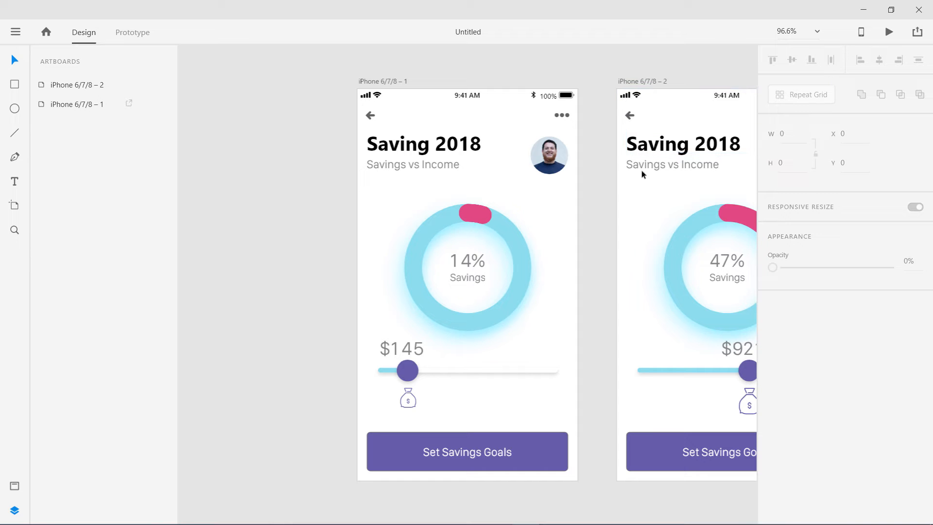
Step: Preview the prototype and slide the knob to check the donut ring's glow and the digit animations
{"action": "left_click", "coordinate": [889, 32]}
{"action": "left_click_drag", "start_coordinate": [190, 30], "coordinate": [325, 64]}
{"action": "left_click_drag", "start_coordinate": [263, 368], "coordinate": [381, 381]}
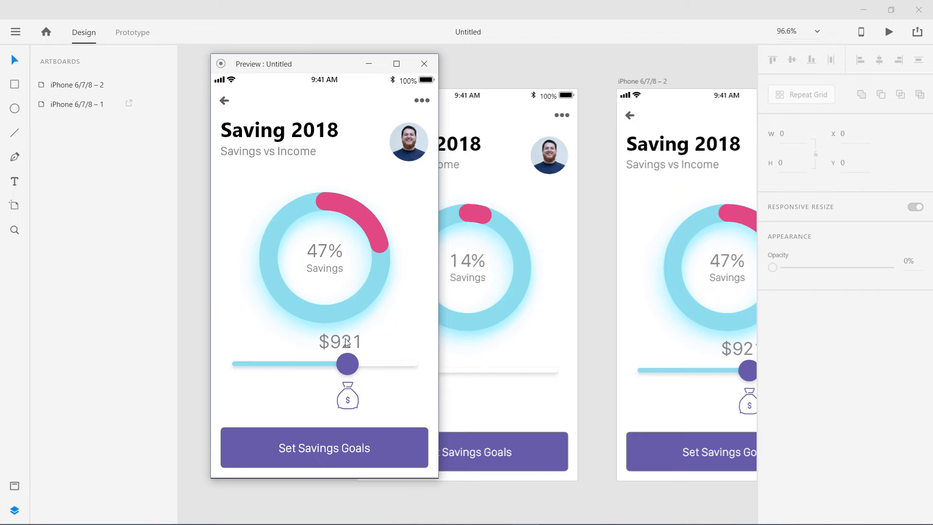
{"action": "left_click_drag", "start_coordinate": [346, 365], "coordinate": [366, 347]}
{"action": "left_click", "coordinate": [425, 63]}
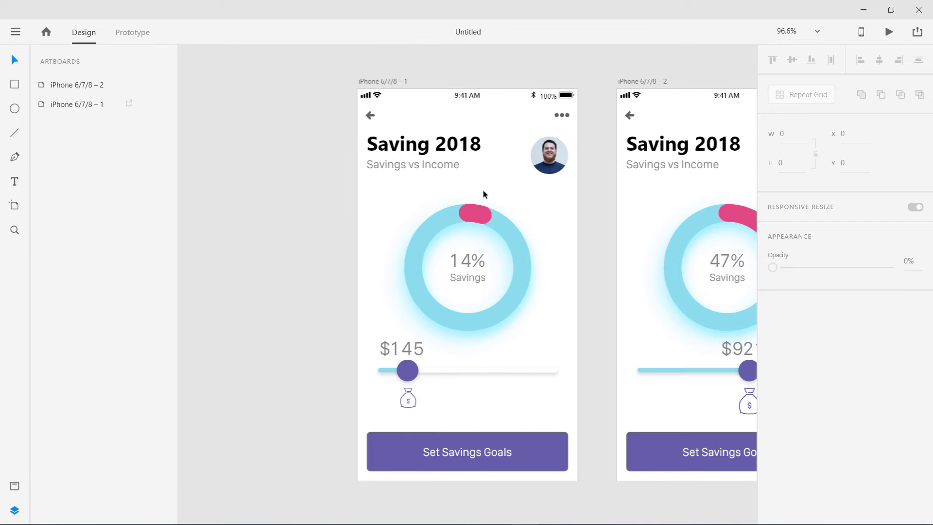
Step: Duplicate the first artboard's pink 5th arc group and rename the copy 6th
{"action": "left_click", "coordinate": [471, 211]}
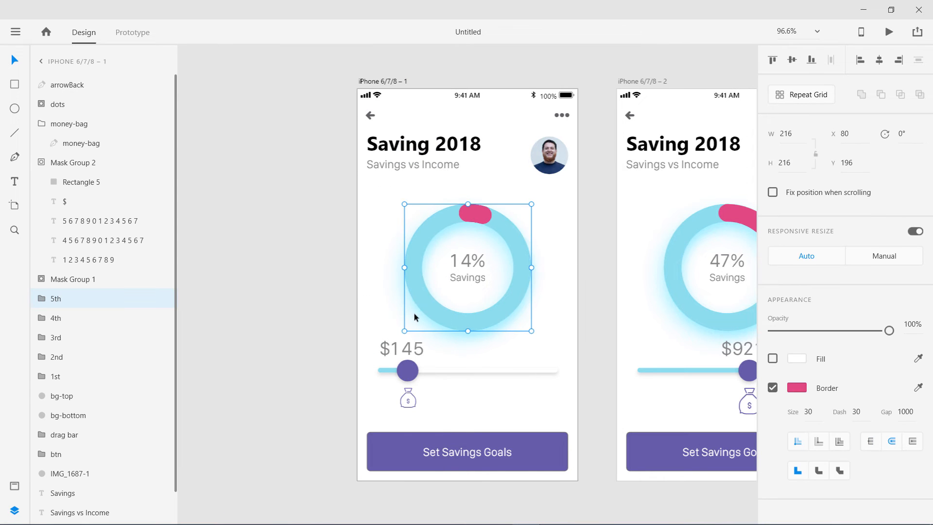
{"action": "left_click", "coordinate": [312, 301]}
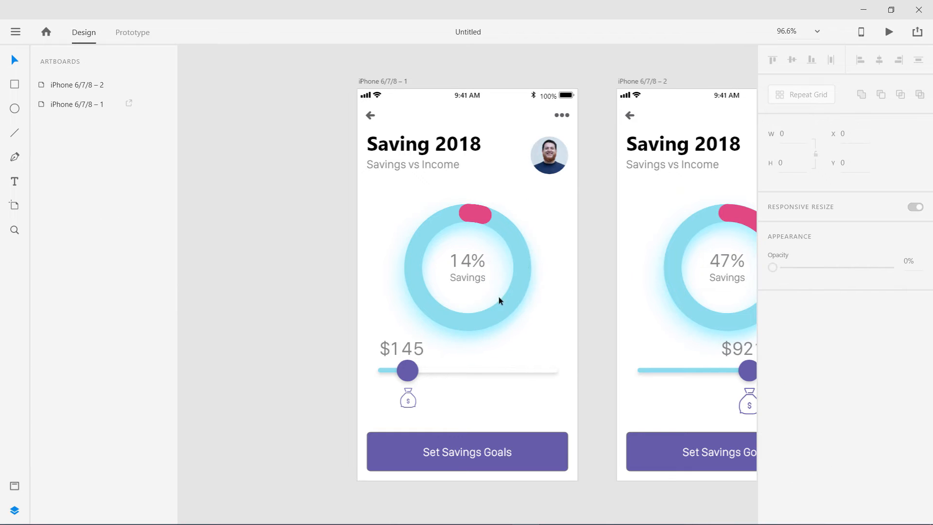
{"action": "left_click", "coordinate": [430, 275]}
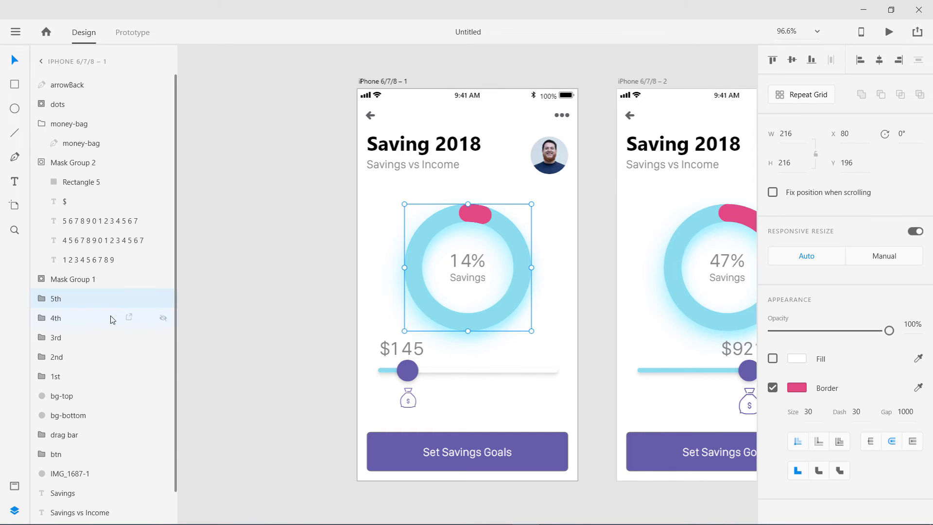
{"action": "key", "text": "ctrl+d"}
{"action": "double_click", "coordinate": [54, 298]}
{"action": "type", "text": "6th"}
{"action": "key", "text": "Return"}
Step: Duplicate the 6th arc group, rename the copy 7th, and select both the 6th and 7th groups
{"action": "key", "text": "ctrl+d"}
{"action": "double_click", "coordinate": [56, 299]}
{"action": "type", "text": "7"}
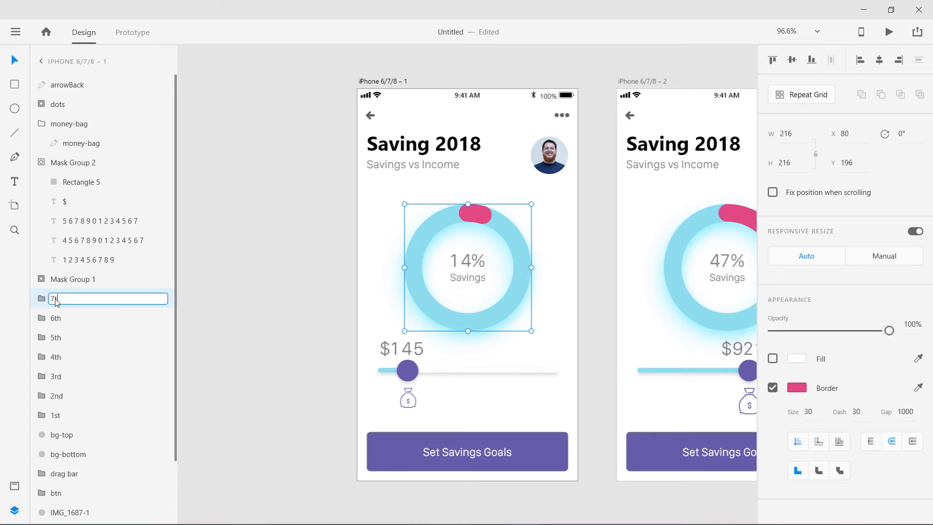
{"action": "type", "text": "th"}
{"action": "key", "text": "Return"}
{"action": "left_click", "coordinate": [56, 318], "text": "shift"}
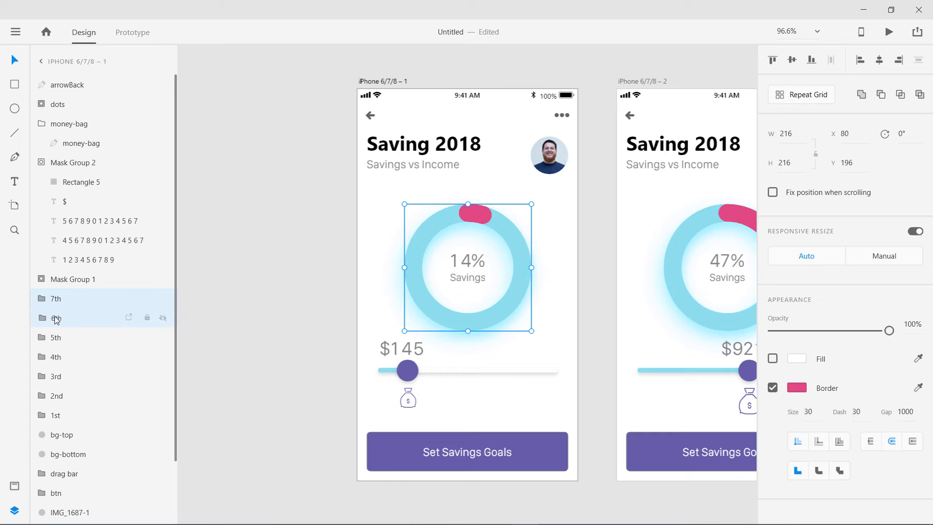
Step: Paste the copied 6th and 7th arc groups into the second artboard, iPhone 6/7/8 – 2
{"action": "left_click", "coordinate": [625, 81]}
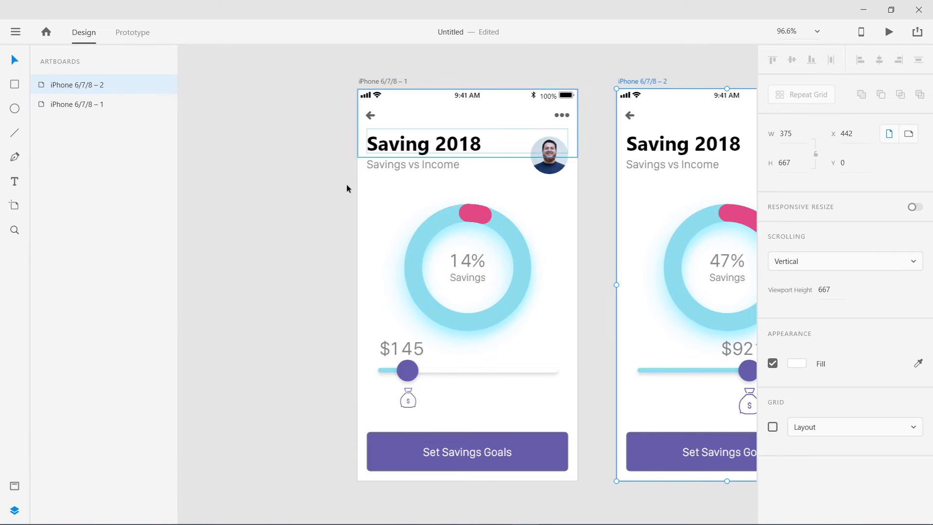
{"action": "left_click", "coordinate": [281, 188]}
{"action": "scroll", "coordinate": [282, 188], "scroll_direction": "right", "scroll_amount": 5}
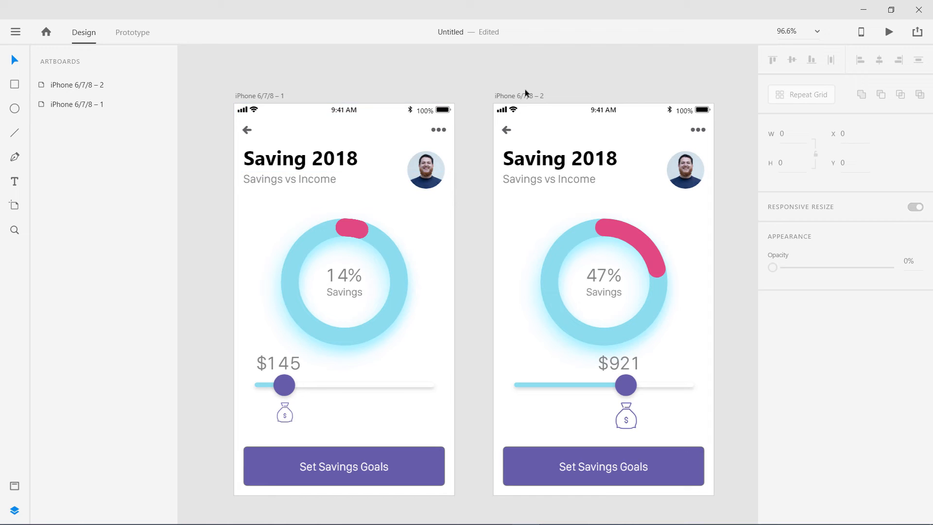
{"action": "left_click", "coordinate": [499, 96]}
{"action": "double_click", "coordinate": [42, 88]}
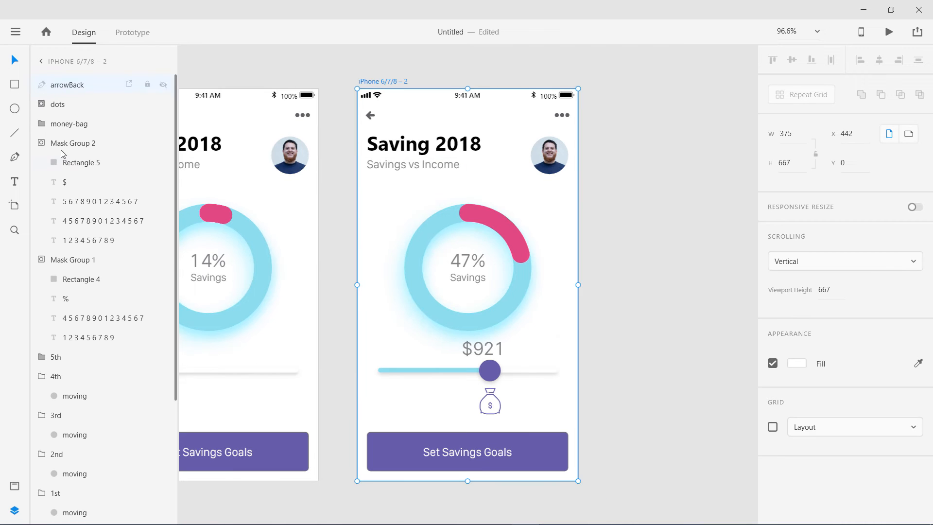
{"action": "key", "text": "ctrl+v"}
{"action": "left_click_drag", "start_coordinate": [50, 108], "coordinate": [61, 389]}
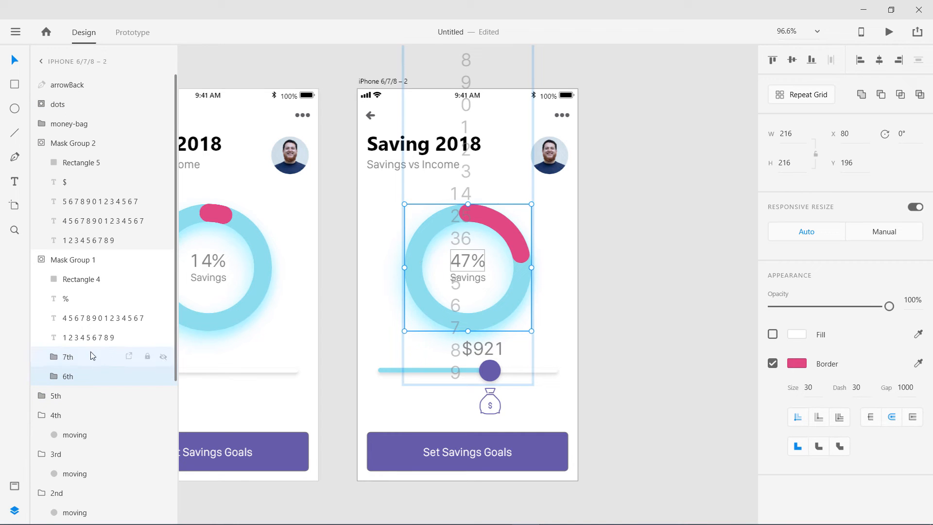
{"action": "left_click", "coordinate": [74, 379]}
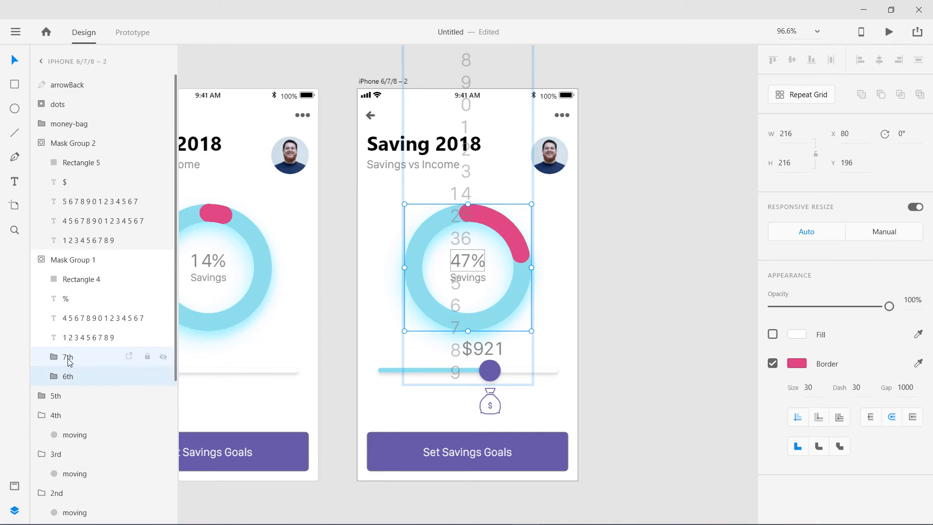
{"action": "left_click", "coordinate": [70, 362], "text": "shift"}
{"action": "left_click_drag", "start_coordinate": [70, 362], "coordinate": [67, 115]}
{"action": "key", "text": "ctrl+z"}
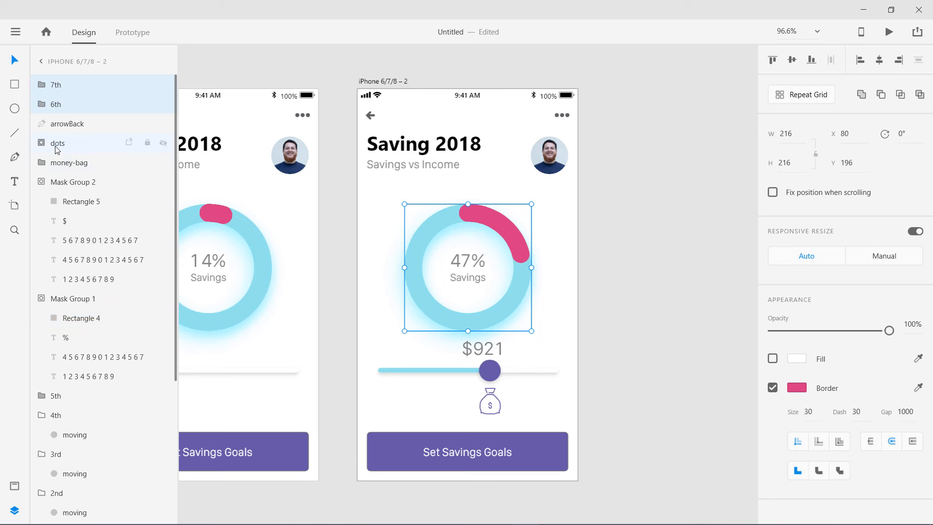
Step: Collapse both mask groups and move the 7th and 6th groups below Mask Group 1, directly above the 5th group
{"action": "left_click", "coordinate": [41, 298]}
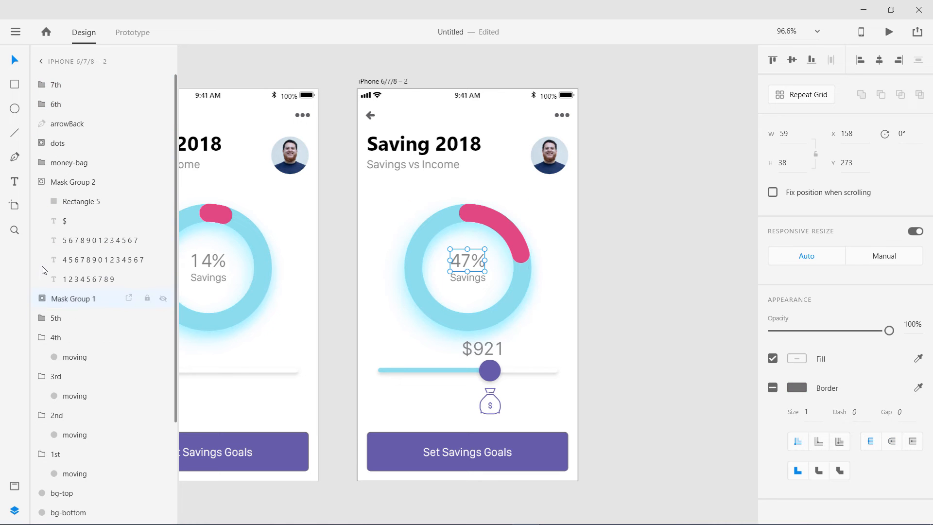
{"action": "left_click", "coordinate": [41, 182]}
{"action": "left_click", "coordinate": [45, 105]}
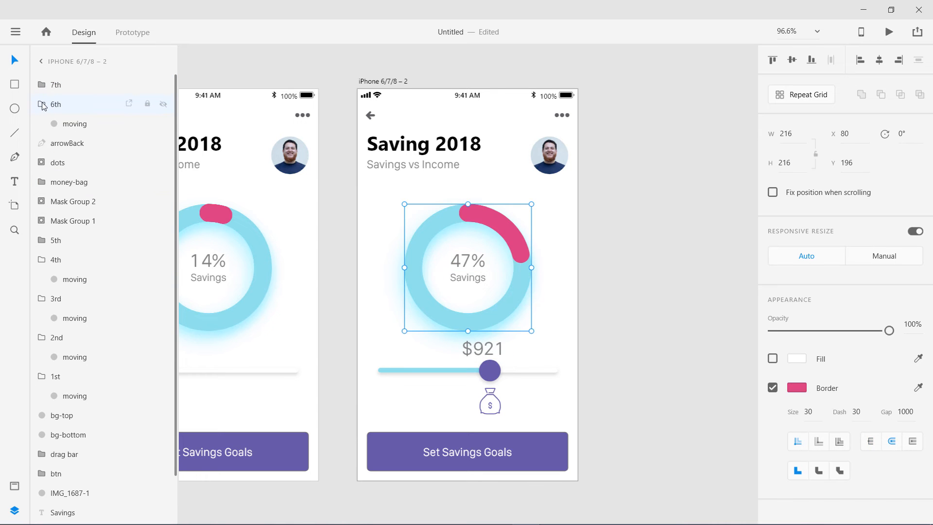
{"action": "left_click_drag", "start_coordinate": [44, 104], "coordinate": [47, 213]}
{"action": "left_click_drag", "start_coordinate": [48, 86], "coordinate": [47, 191]}
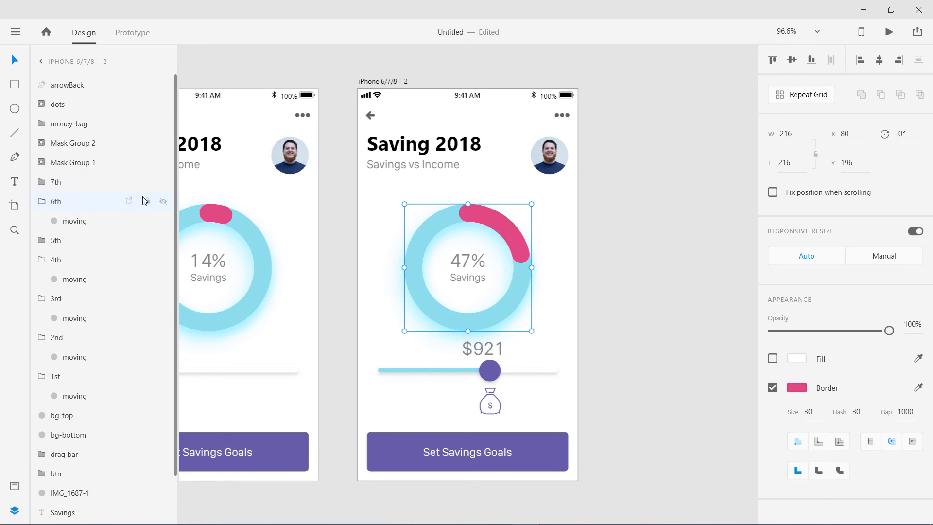
Step: Collapse the second artboard's 6th arc group and set its rotation to 70°
{"action": "left_click", "coordinate": [43, 201]}
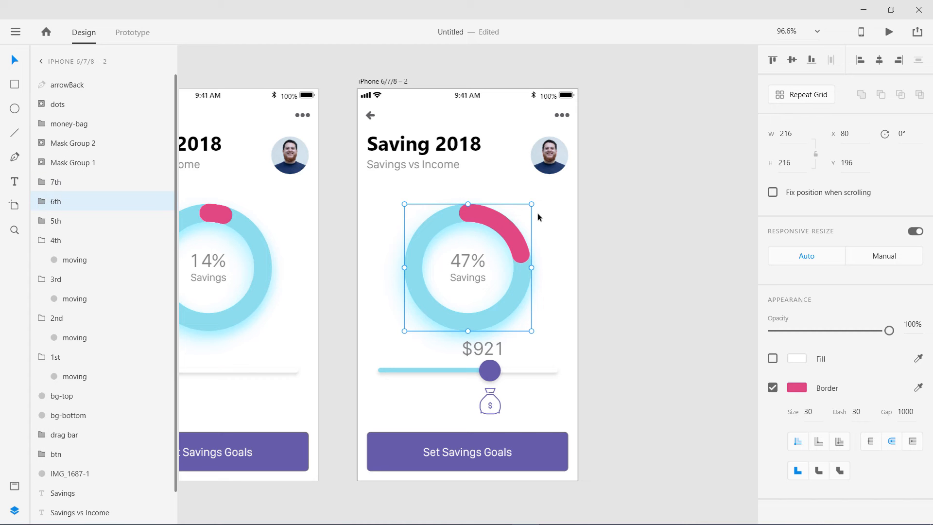
{"action": "left_click", "coordinate": [911, 135]}
{"action": "type", "text": "50"}
{"action": "key", "text": "Return"}
{"action": "left_click", "coordinate": [911, 135]}
{"action": "type", "text": "70"}
{"action": "key", "text": "Return"}
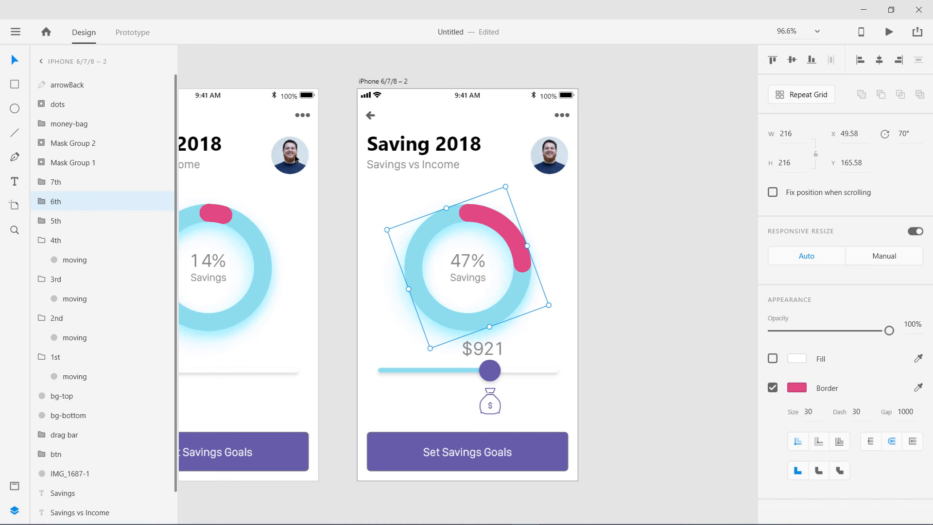
Step: Set the rotation of the second artboard's 7th arc group to 90° and deselect it
{"action": "left_click", "coordinate": [128, 181]}
{"action": "left_click", "coordinate": [902, 133]}
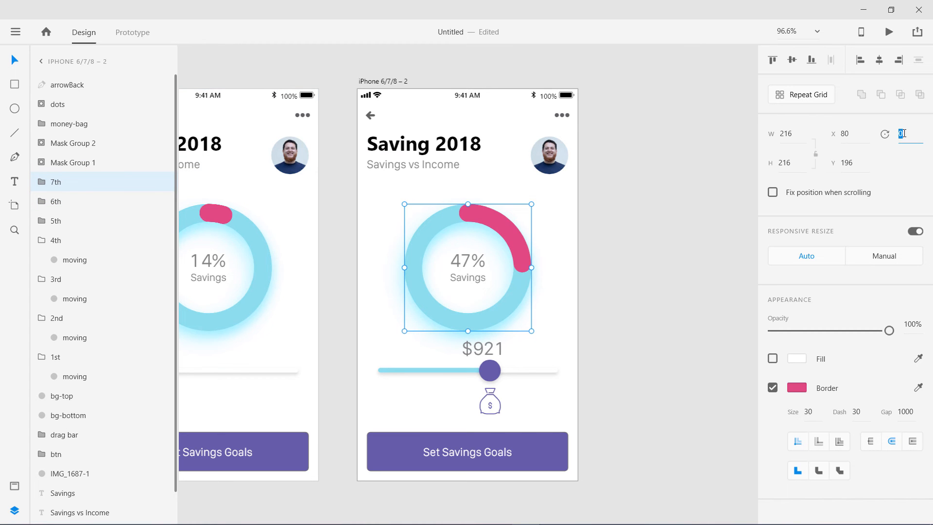
{"action": "type", "text": "85"}
{"action": "key", "text": "Return"}
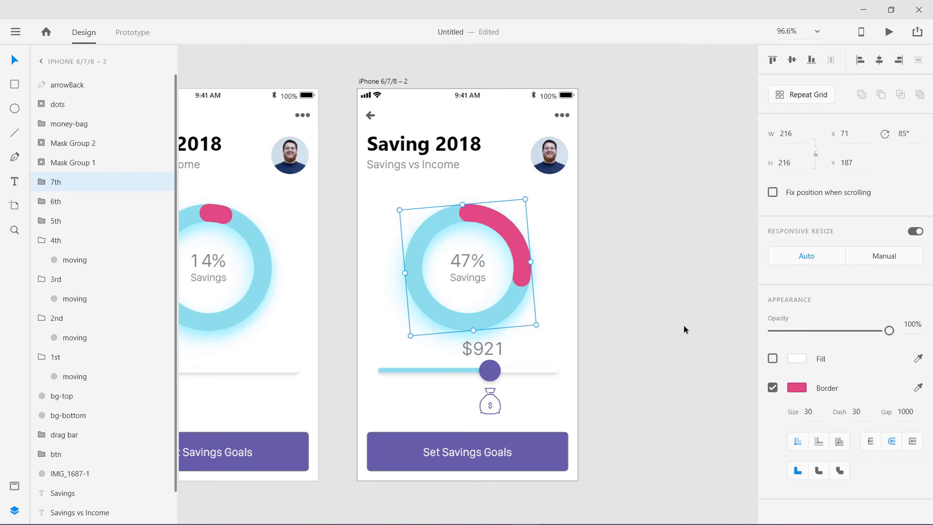
{"action": "left_click", "coordinate": [902, 133]}
{"action": "type", "text": "90"}
{"action": "key", "text": "Return"}
{"action": "left_click", "coordinate": [671, 318]}
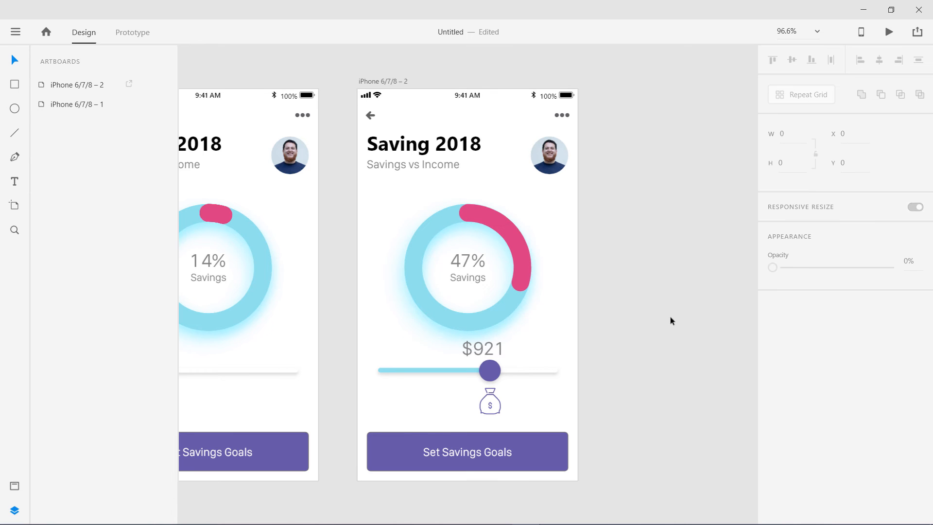
Step: Preview the prototype and slide the knob back and forth to check the animation of the extended pink arc
{"action": "left_click", "coordinate": [889, 32]}
{"action": "left_click_drag", "start_coordinate": [129, 330], "coordinate": [243, 333]}
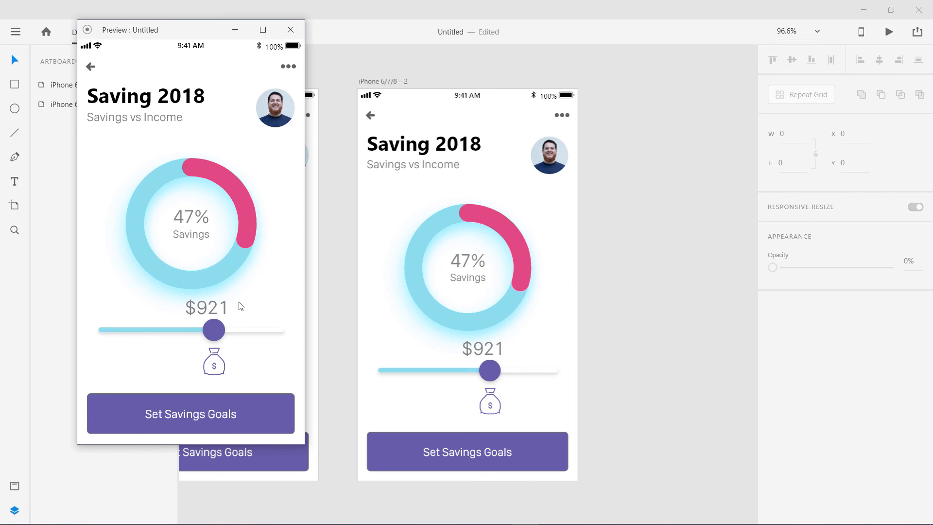
{"action": "left_click_drag", "start_coordinate": [201, 339], "coordinate": [103, 328]}
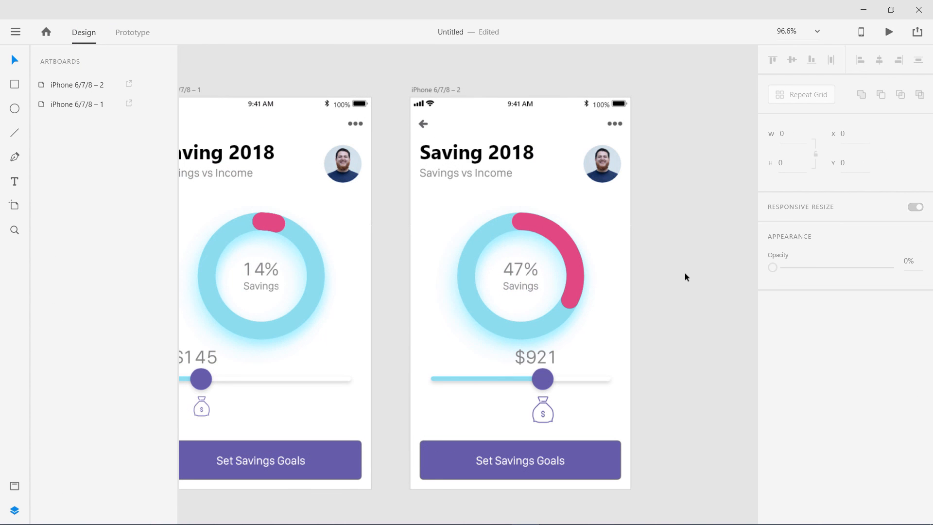
{"action": "left_click", "coordinate": [889, 32]}
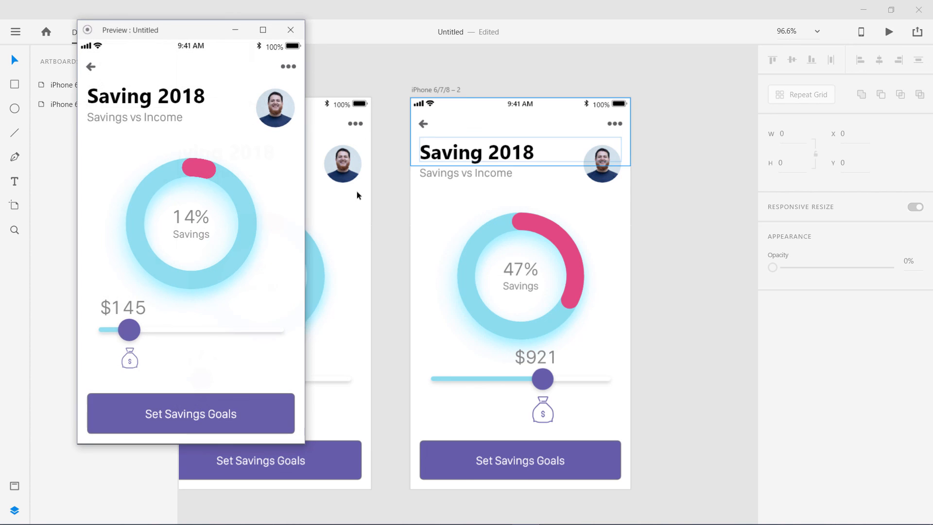
{"action": "left_click_drag", "start_coordinate": [156, 329], "coordinate": [252, 340]}
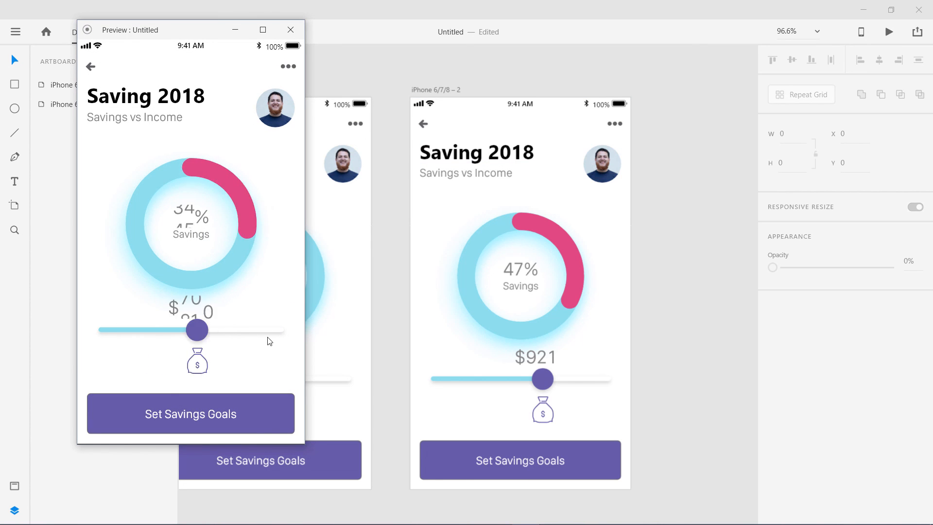